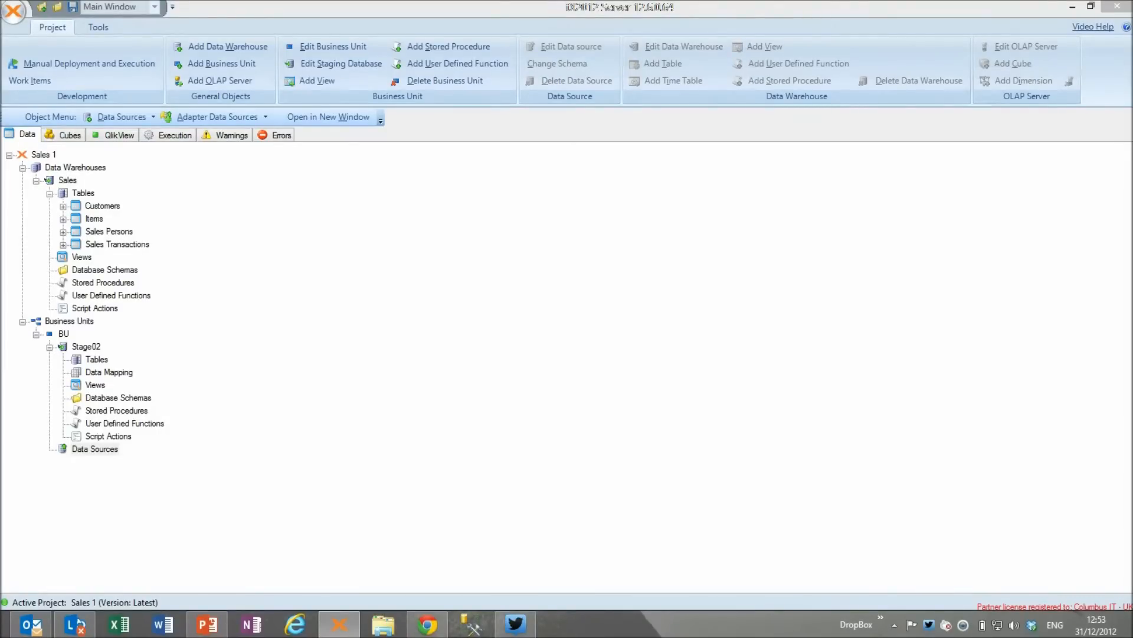
Examine the fields of the Customers, Items, Sales Persons and Sales Transactions tables in the Sales data warehouse
double_click(102, 206)
double_click(94, 244)
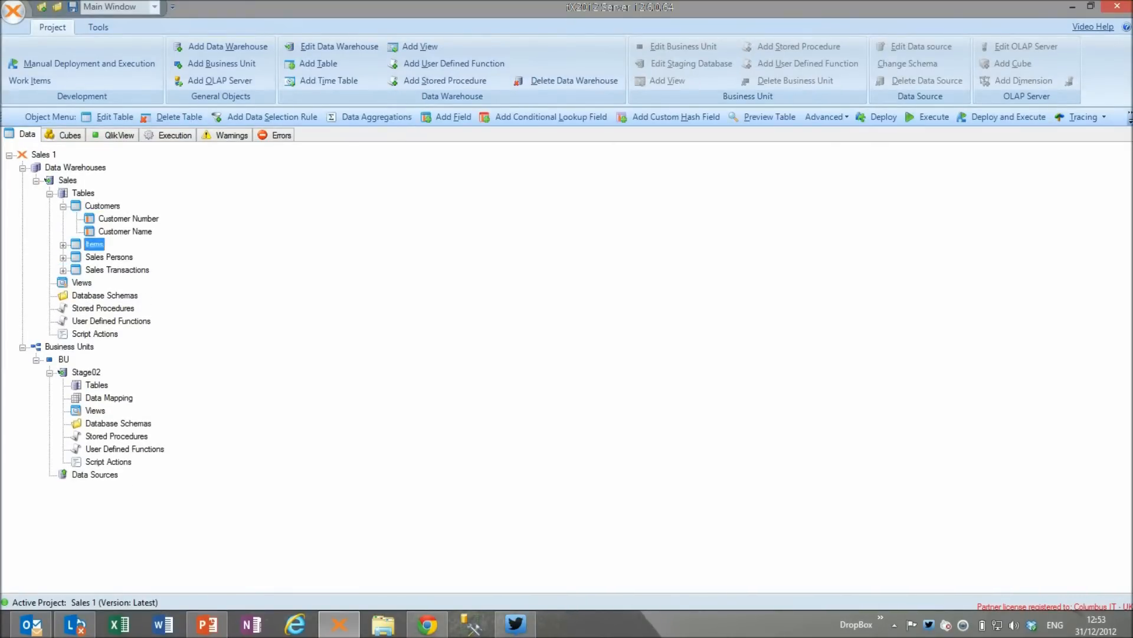
double_click(109, 282)
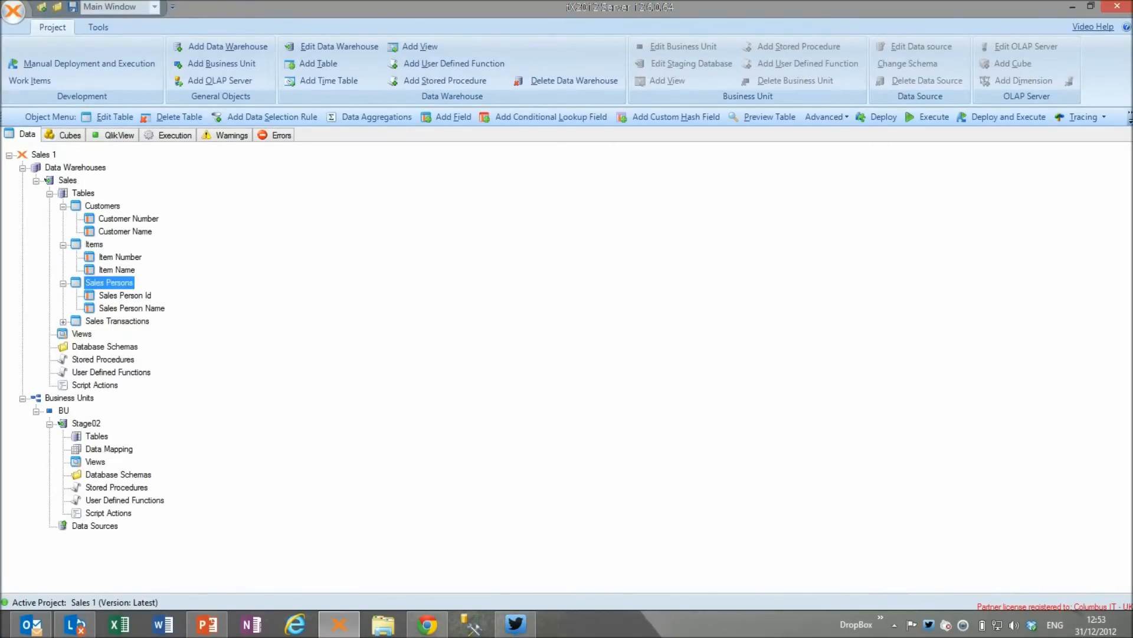
double_click(117, 321)
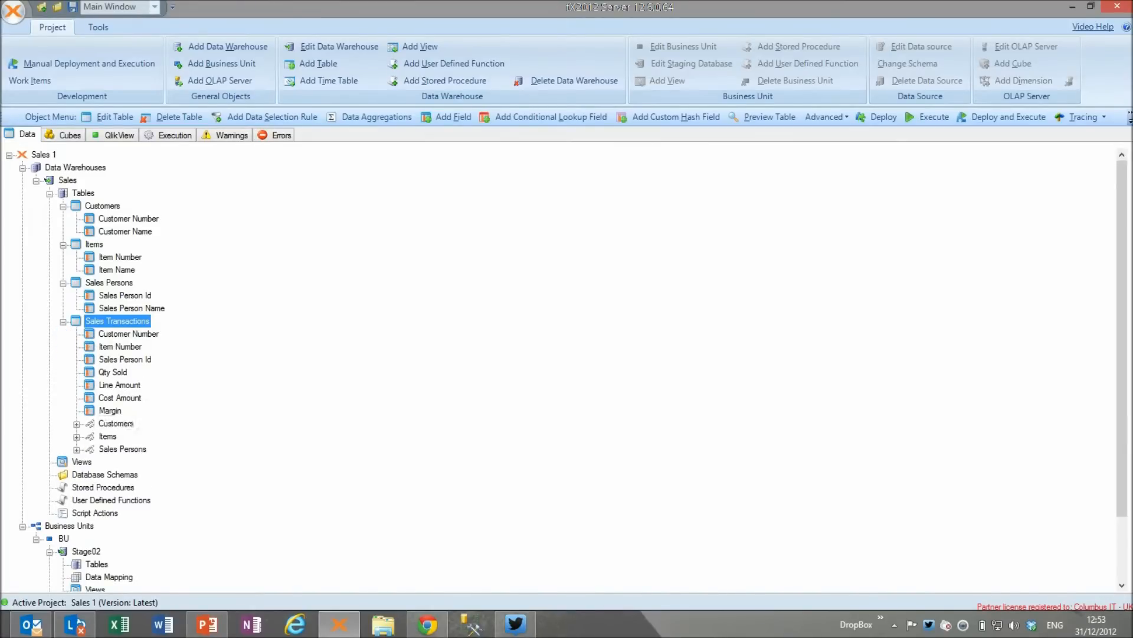
double_click(117, 321)
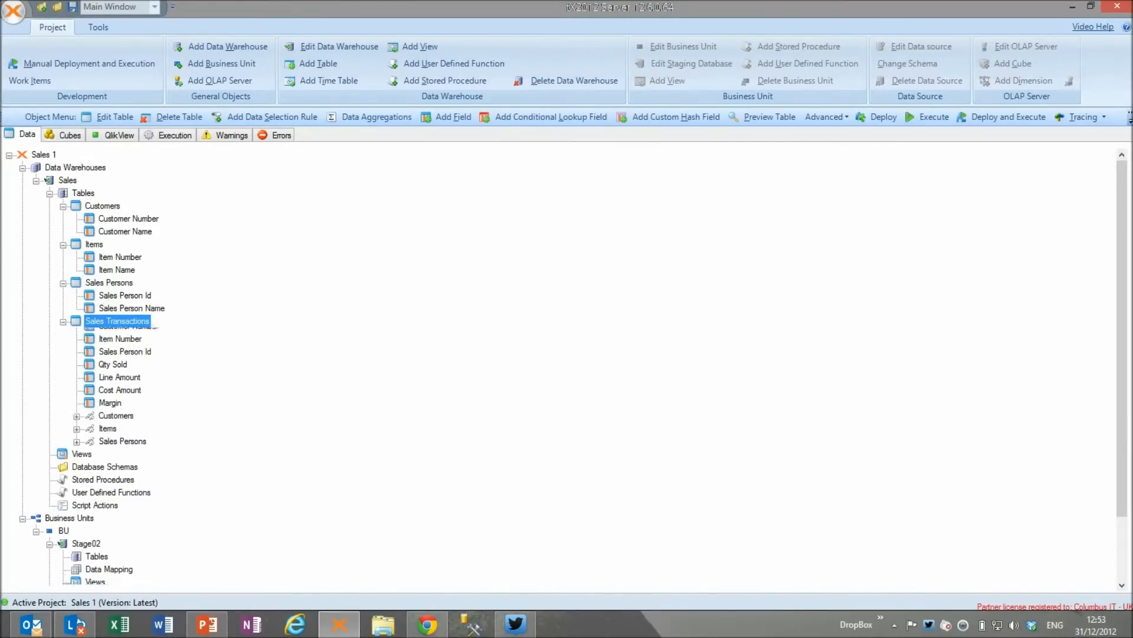
Preview the data of the Customers table in the Sales data warehouse and close the preview
click(102, 206)
right_click(120, 206)
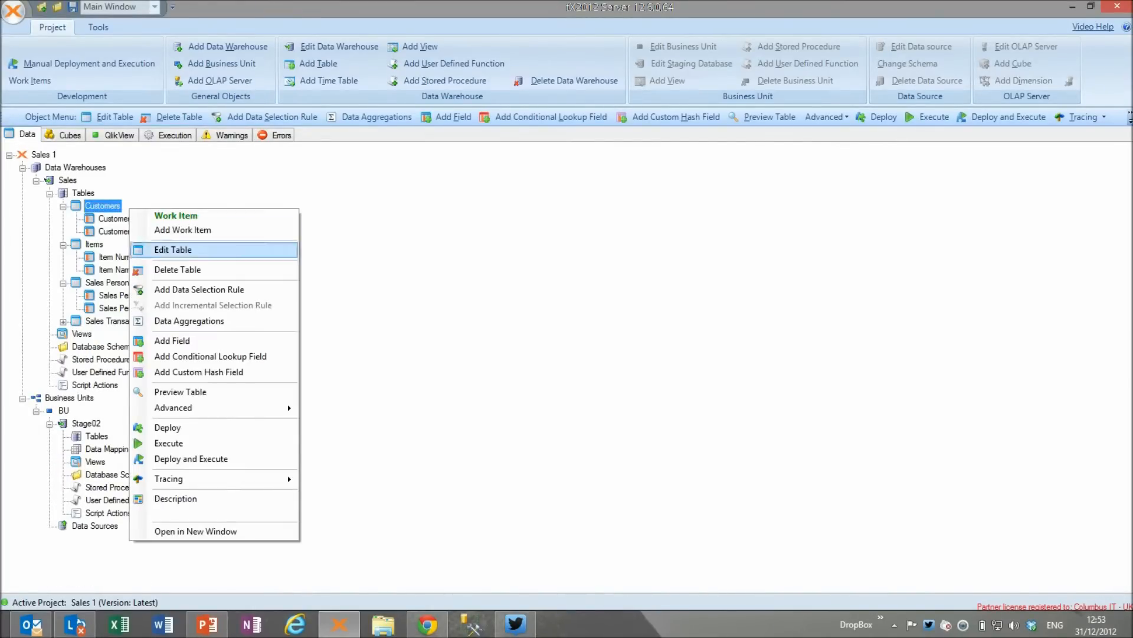
click(181, 391)
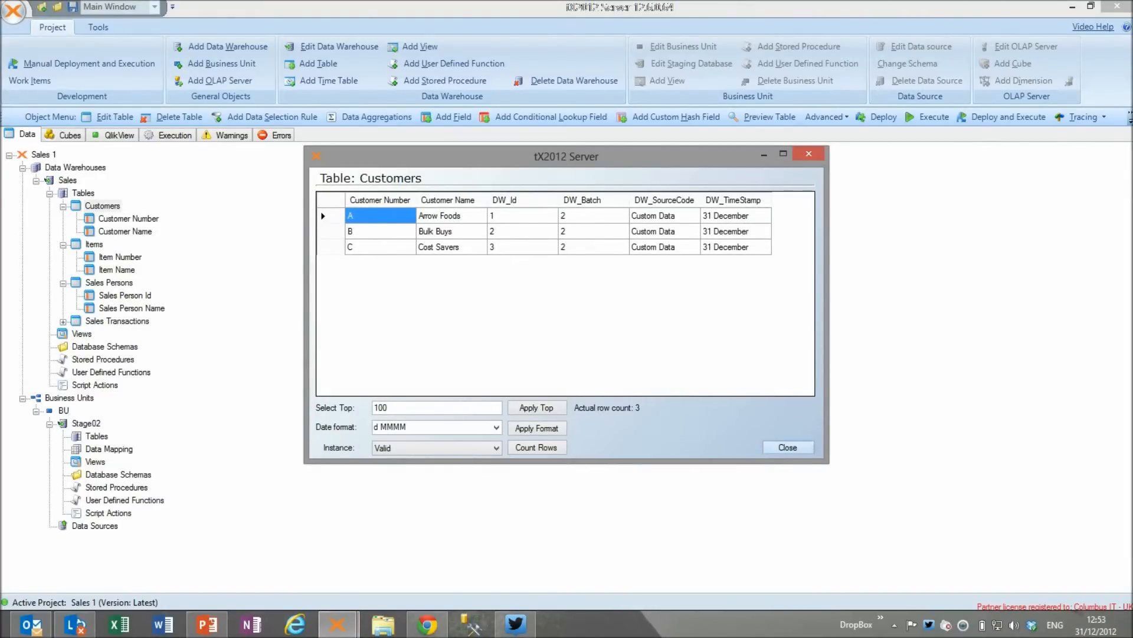
click(788, 447)
Collapse the Customers, Items and Sales Persons tables in the Sales data warehouse tree
key(Left)
key(Down)
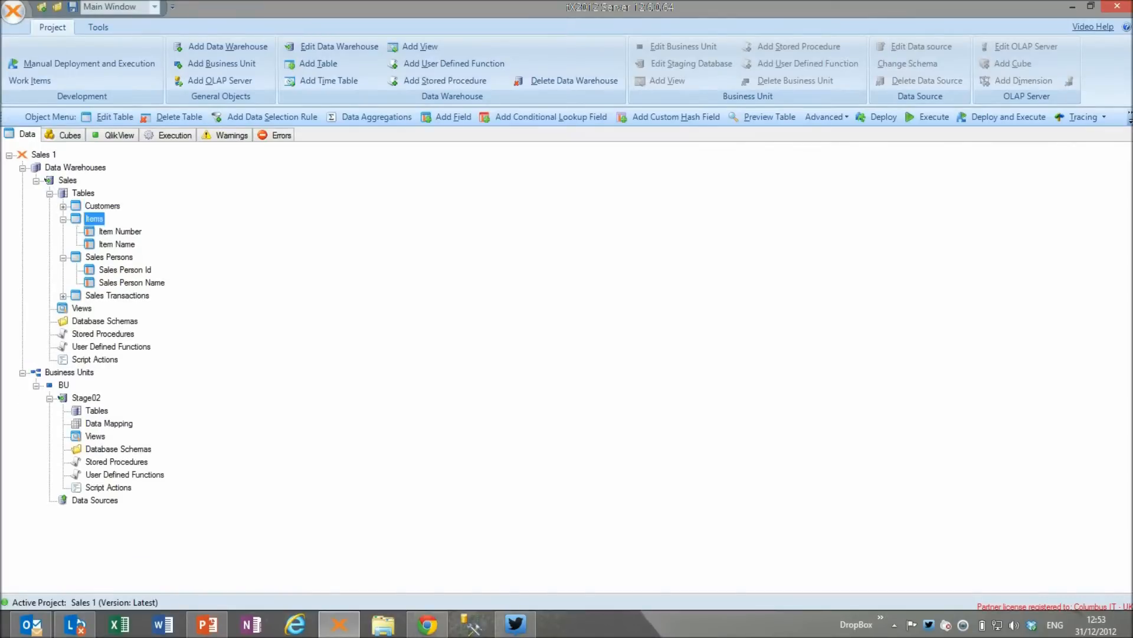
key(Left)
key(Down)
key(Left)
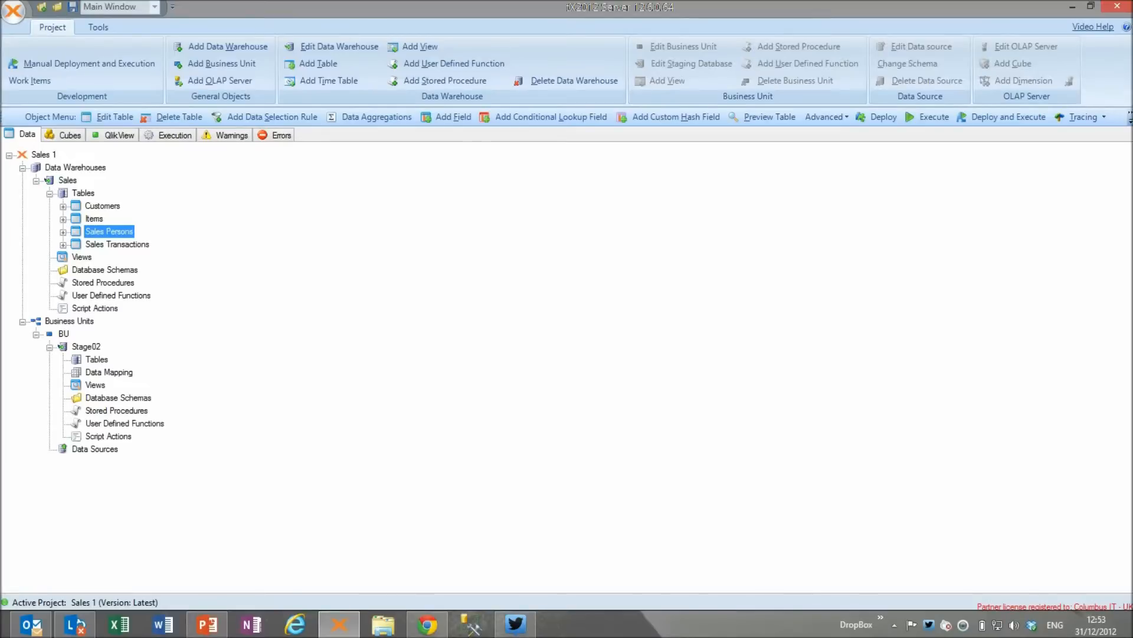
Add a Dynamics AX adapter named AX 2012 to the business unit's data sources
right_click(93, 450)
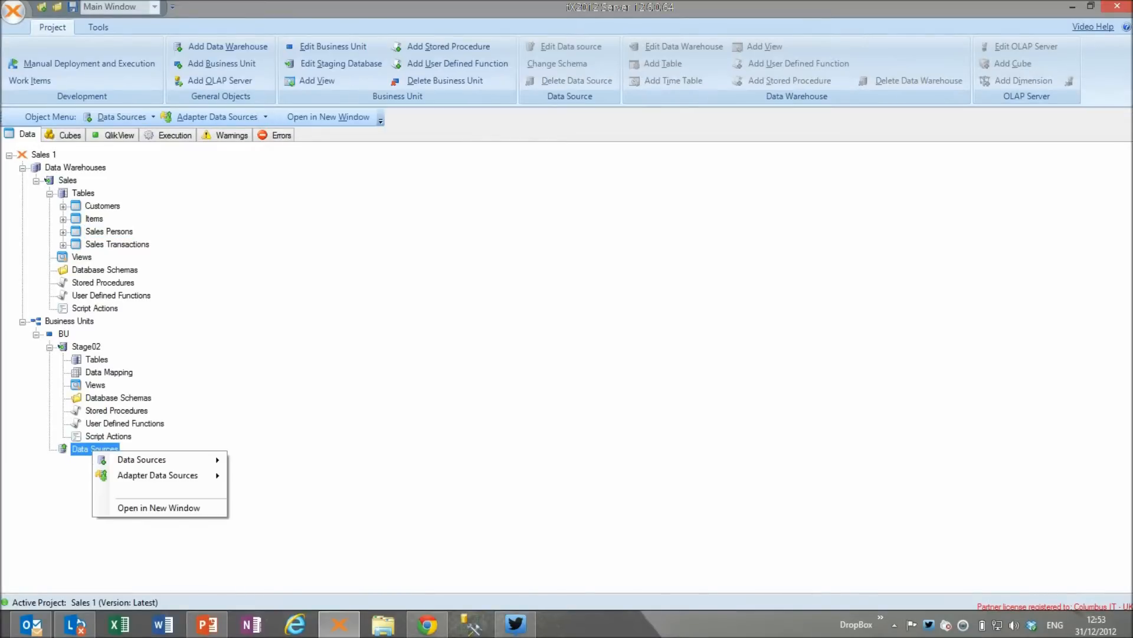
mouse_move(159, 475)
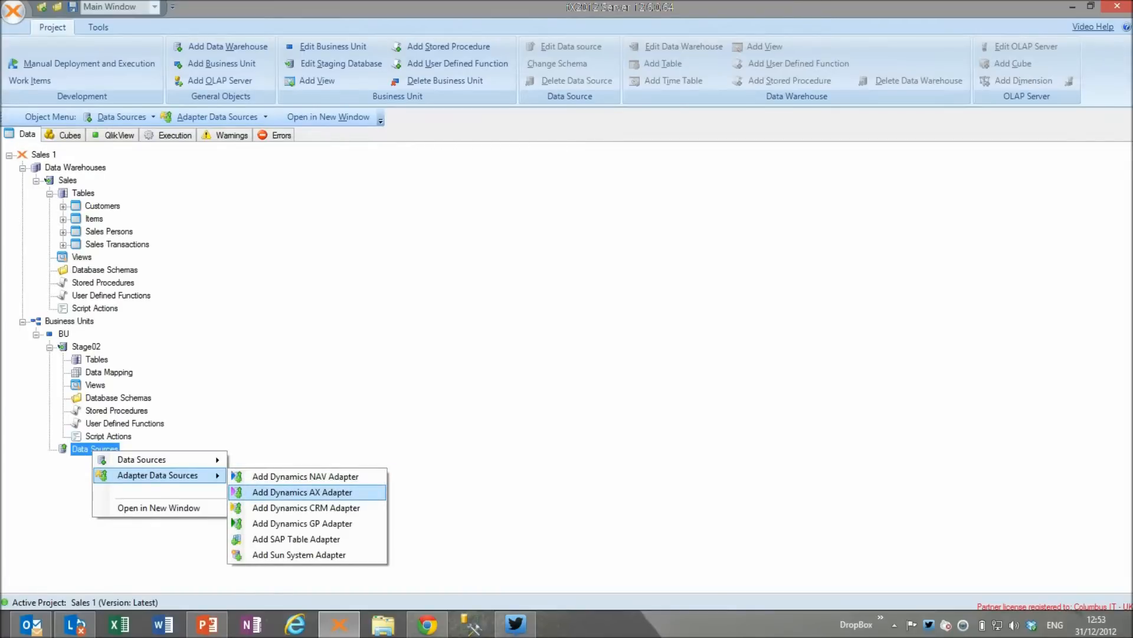
click(302, 491)
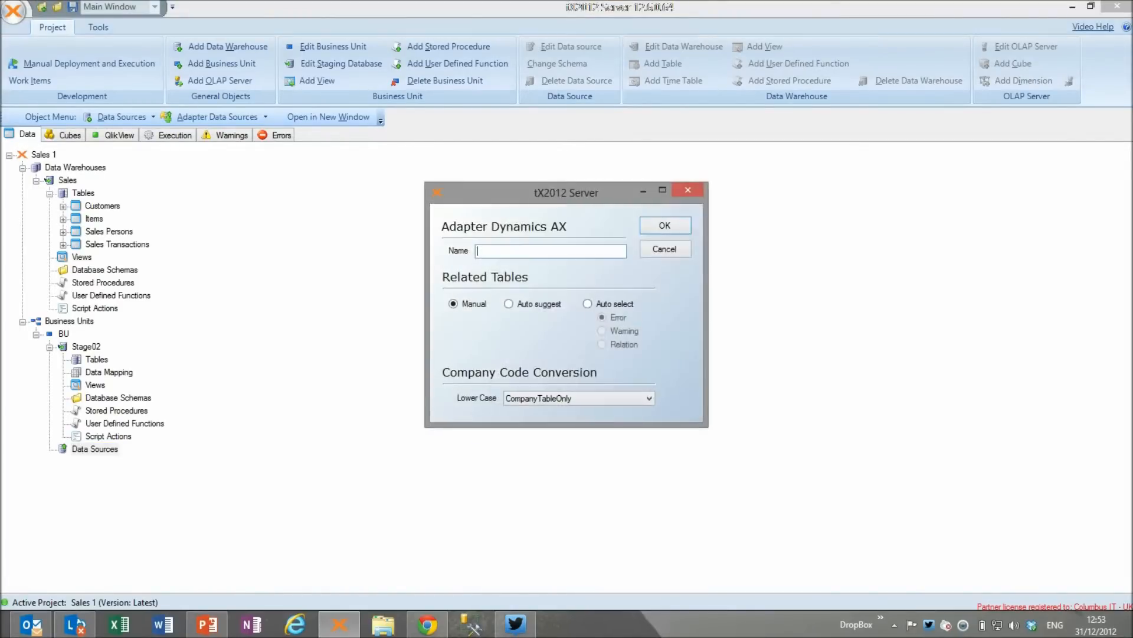
text(AX 2012)
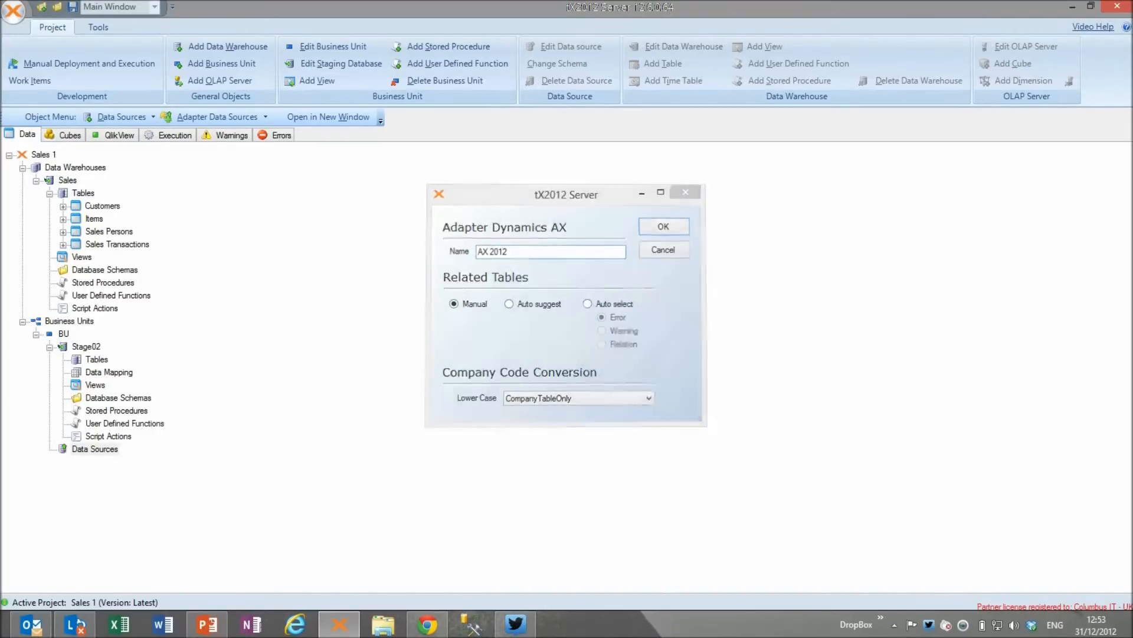
key(Return)
Give the AX 2012 adapter a Microsoft SQL provider with server name "." and database AX2012tXDemo
right_click(106, 461)
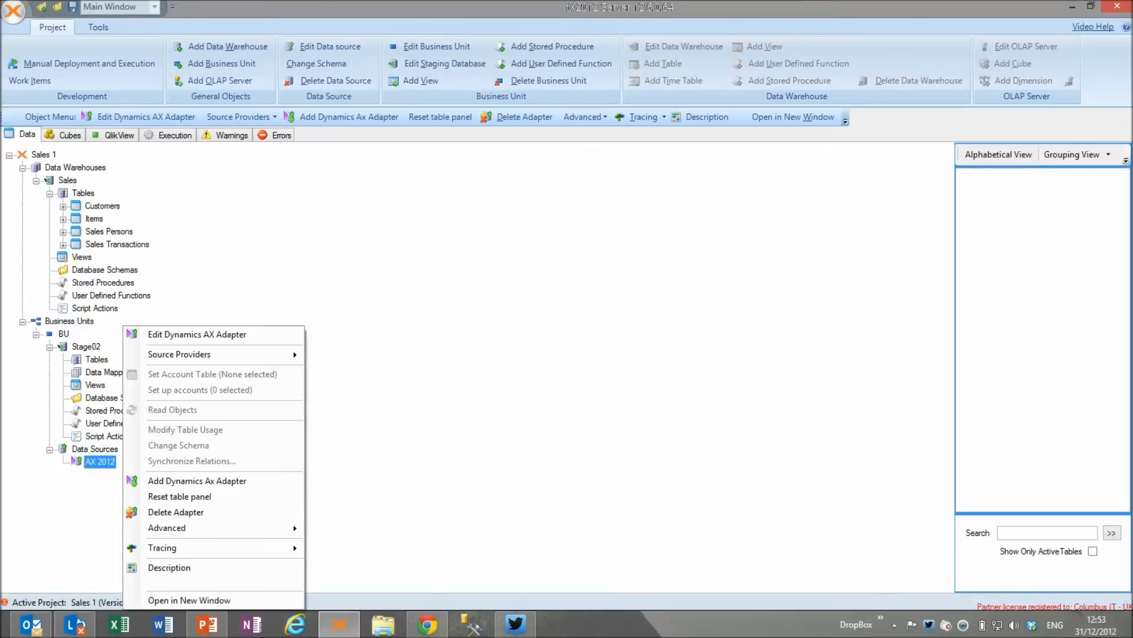
mouse_move(236, 354)
click(373, 355)
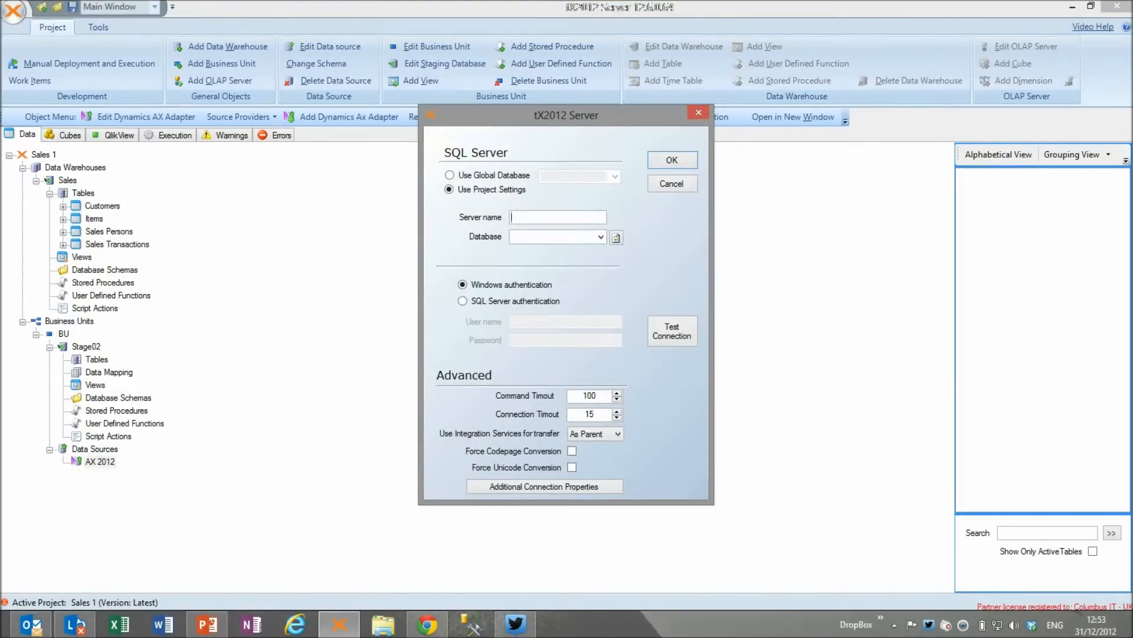
text(.)
key(Tab)
click(601, 236)
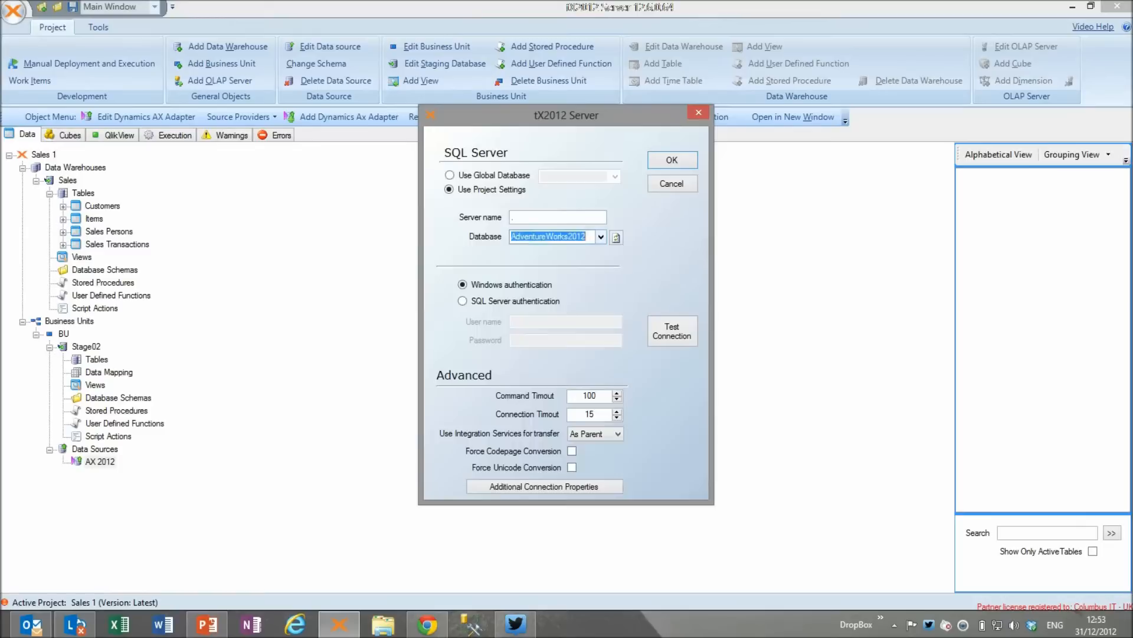
key(Down)
key(Down)
key(Down)
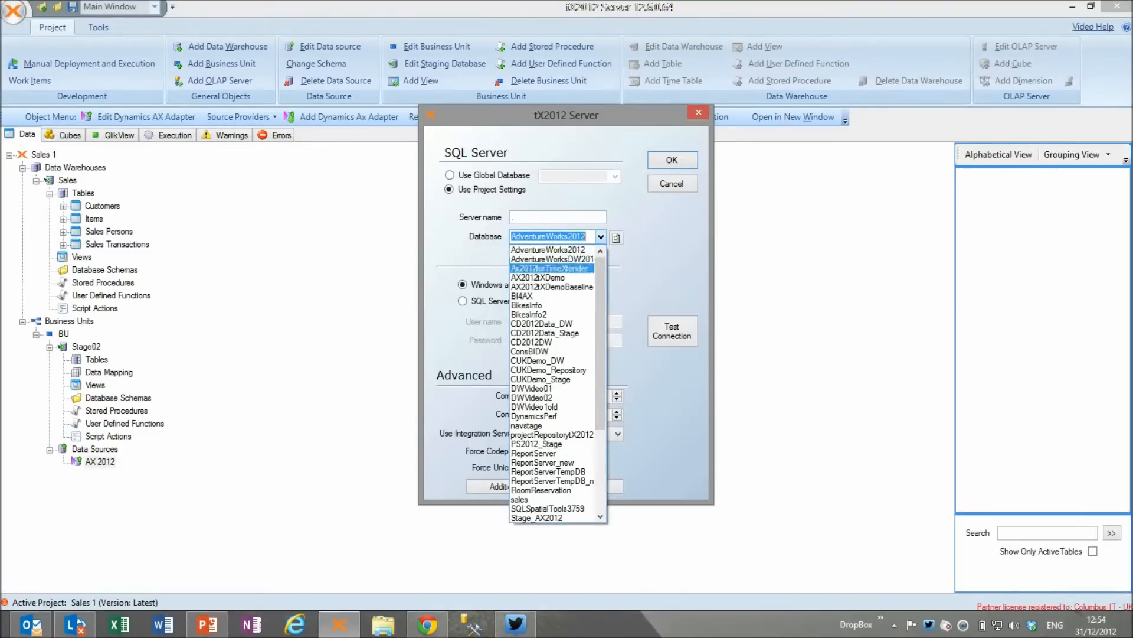
key(Return)
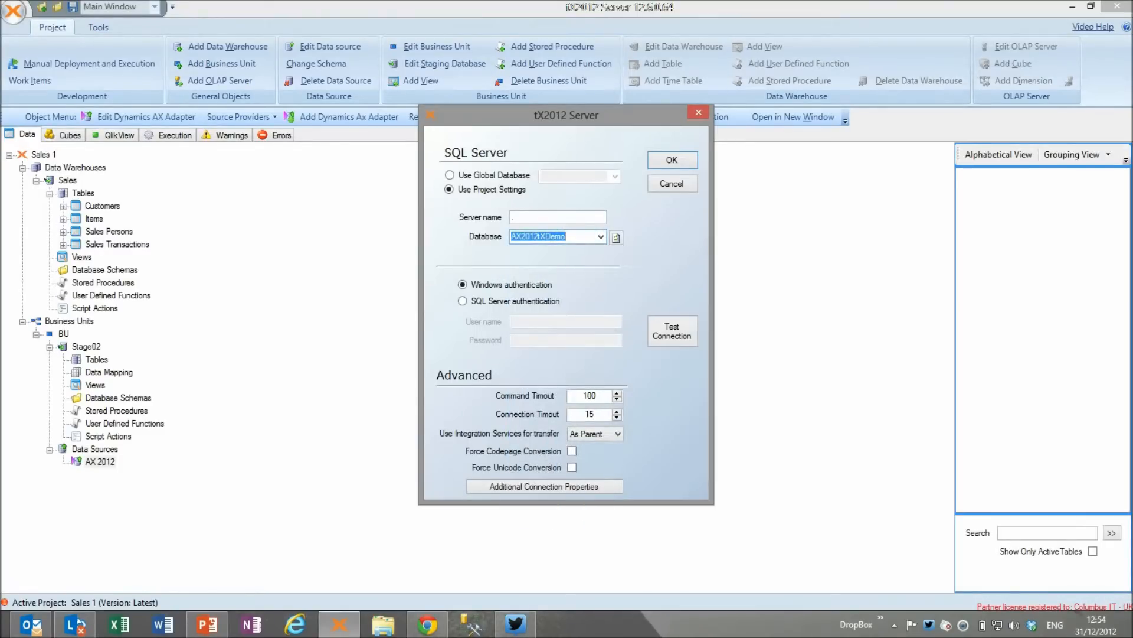
key(Return)
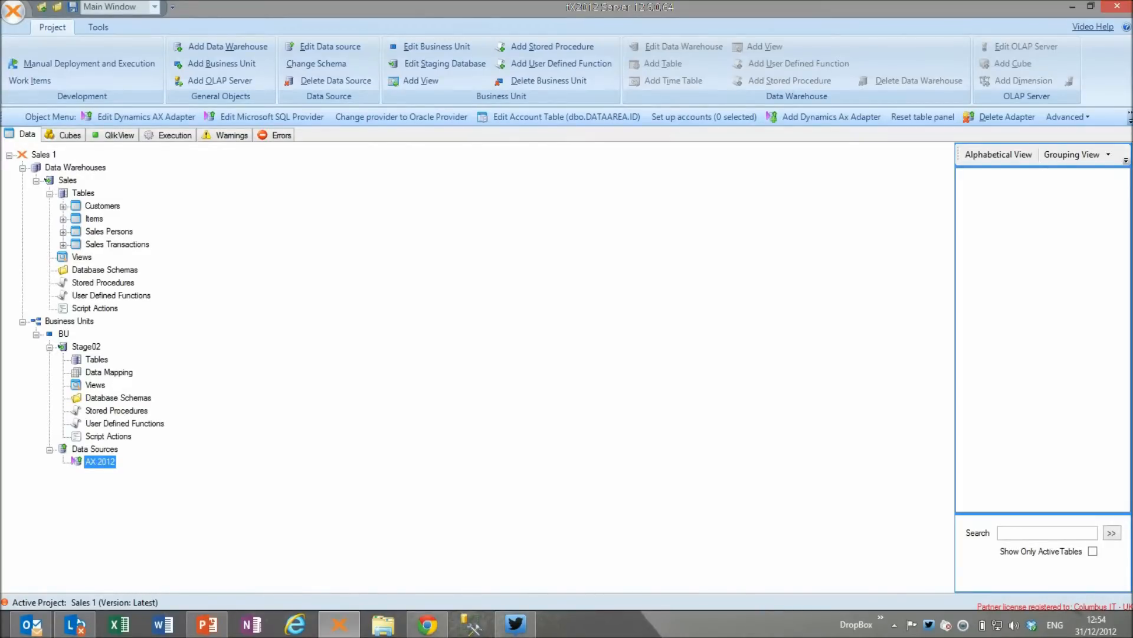
Set up the AX 2012 adapter to use the CEU account, Contoso Entertainment Systems (West), and read its source objects
right_click(116, 462)
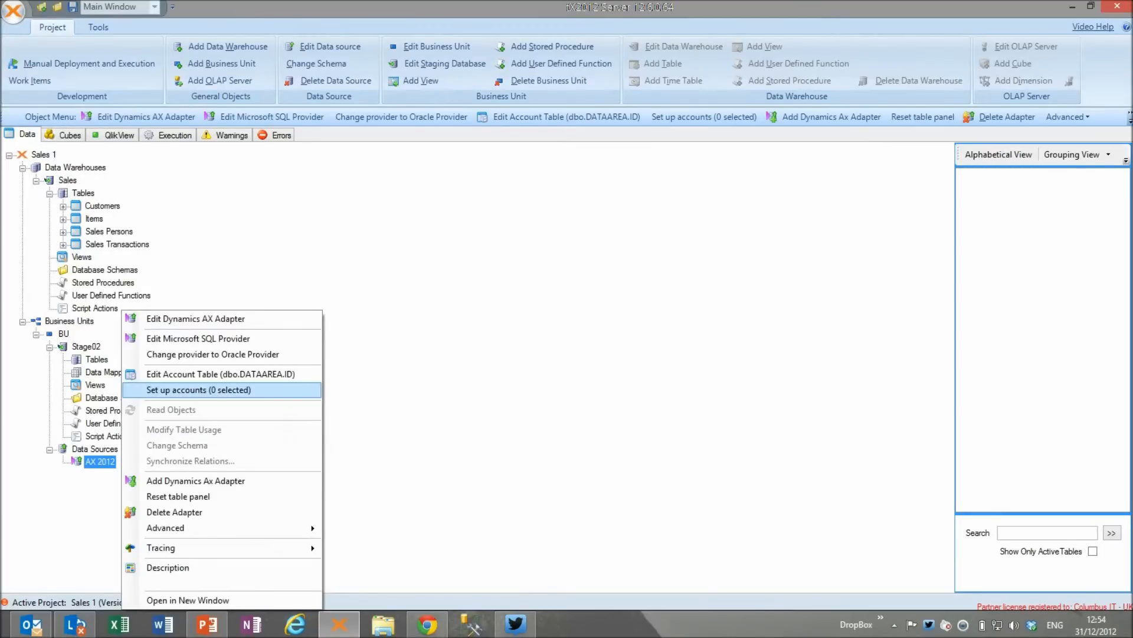
key(Return)
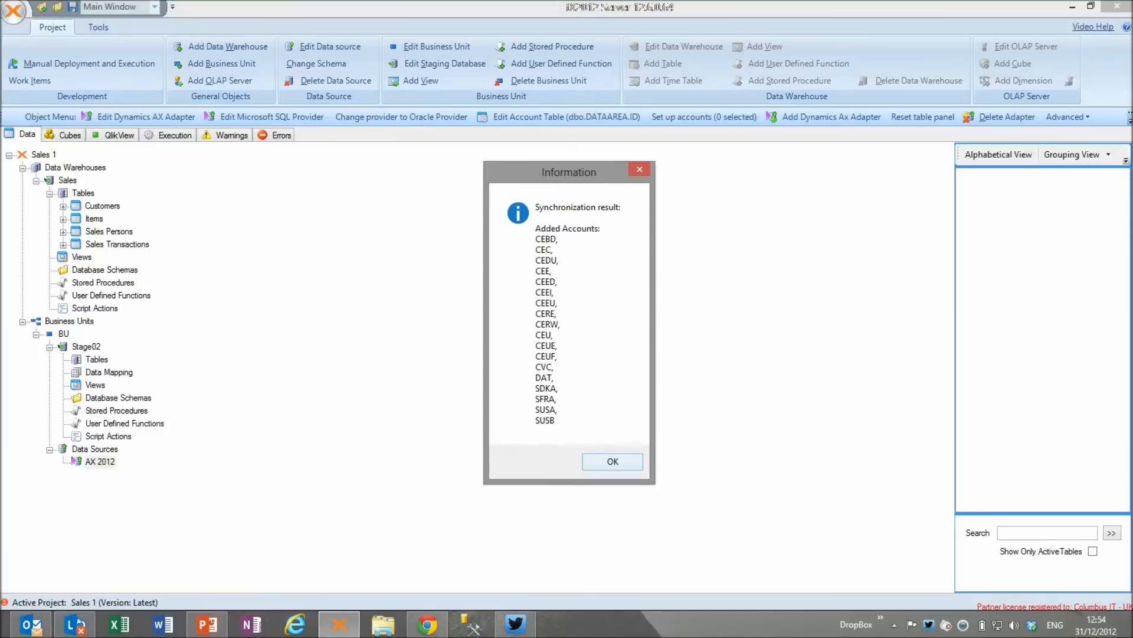
key(Return)
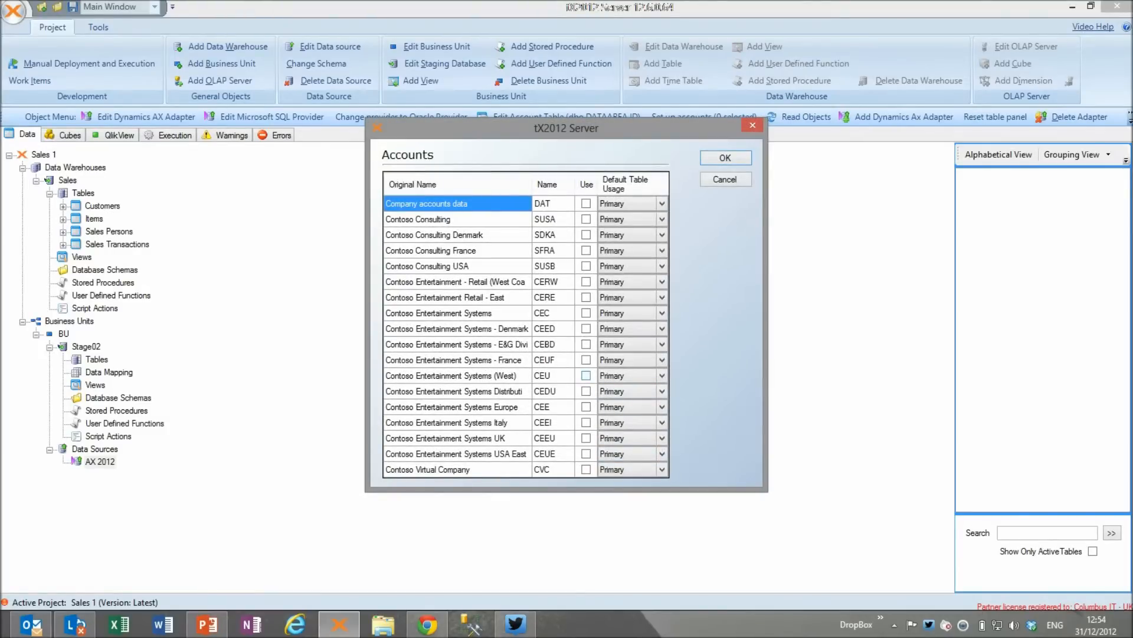
click(586, 375)
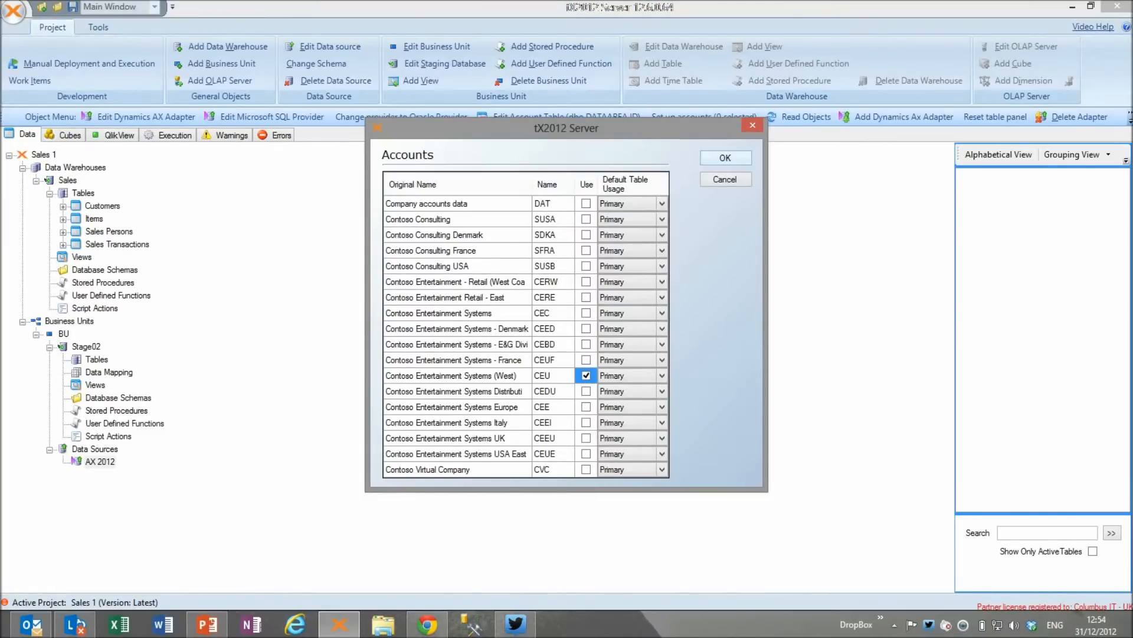
click(725, 157)
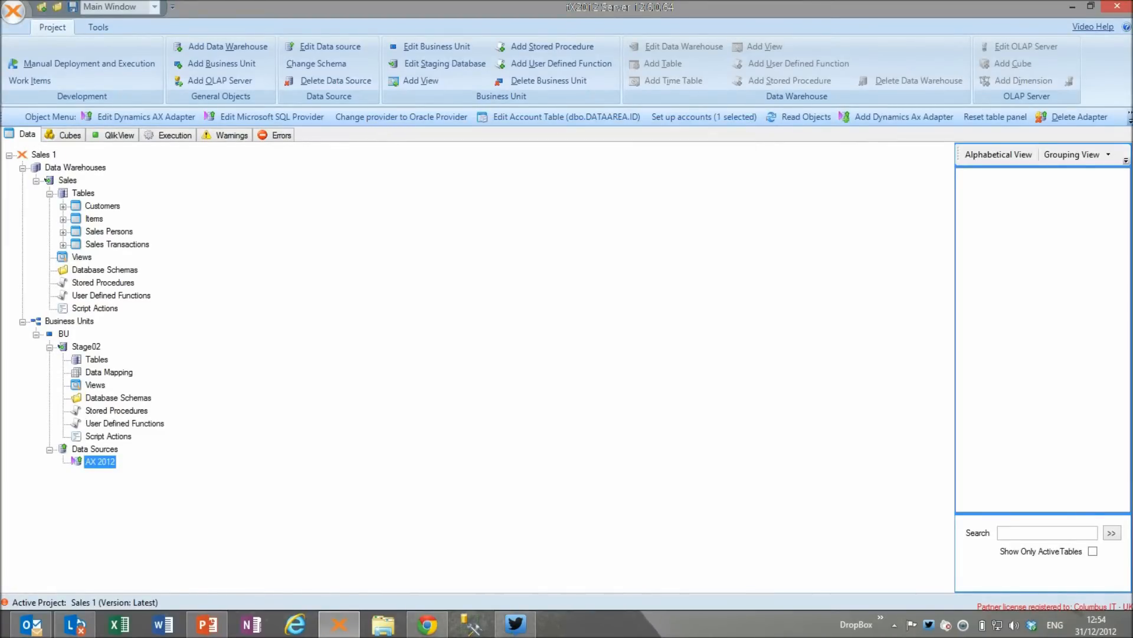
right_click(118, 461)
click(162, 409)
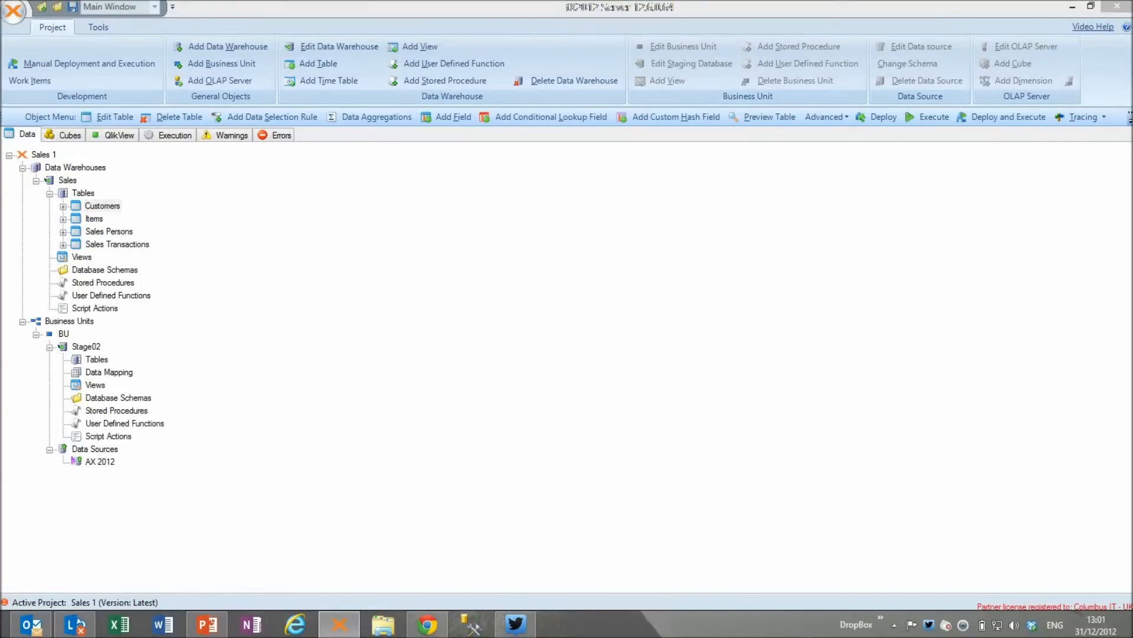
Expand the Customers warehouse table and locate CUSTTABLE with its fields among the AX 2012 source tables
click(63, 207)
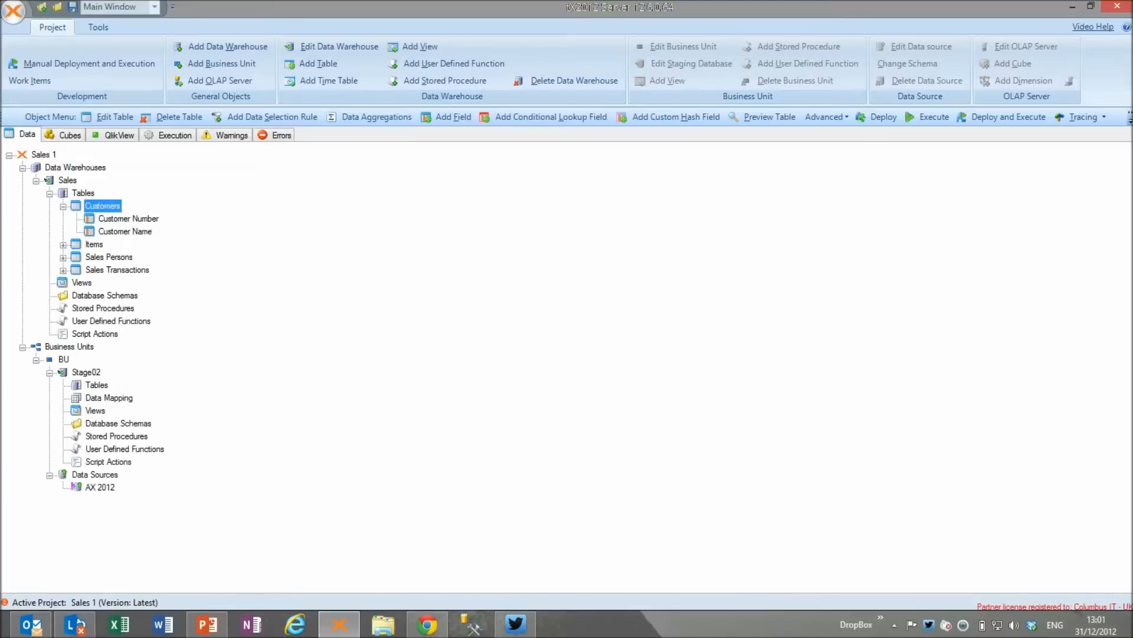
click(99, 487)
click(1050, 311)
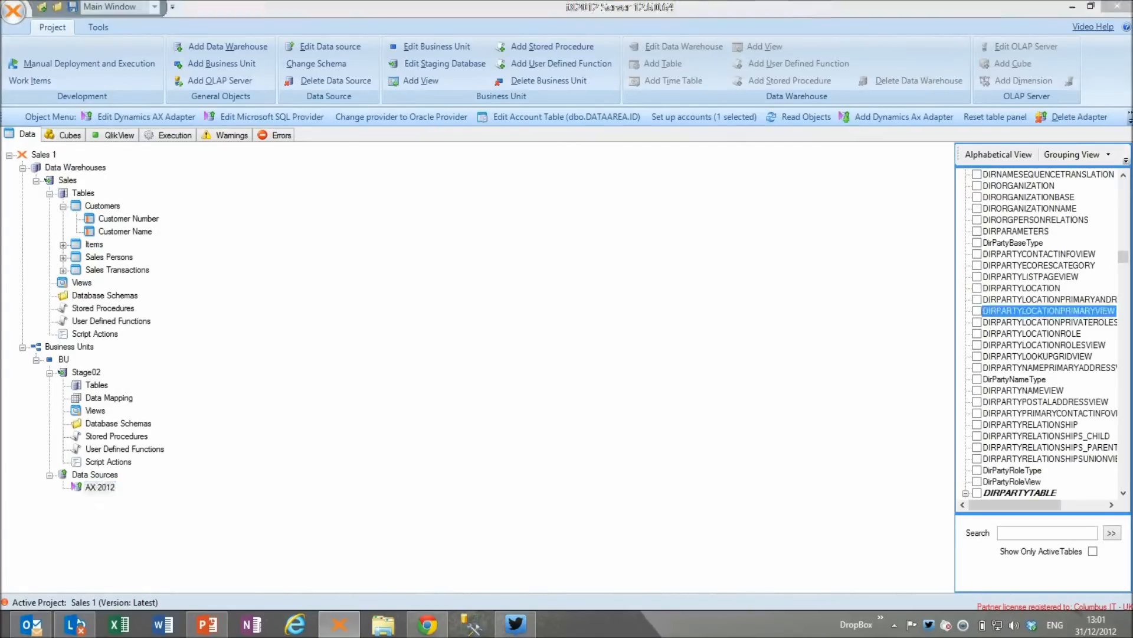
text(custt)
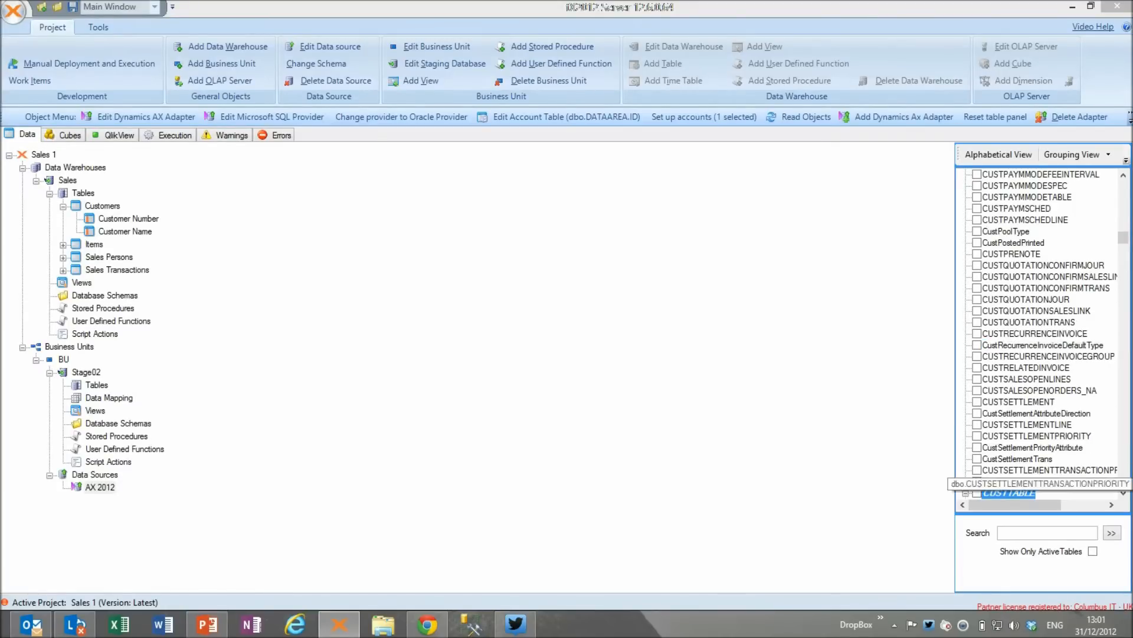
click(1123, 493)
drag(1123, 493, 1123, 493)
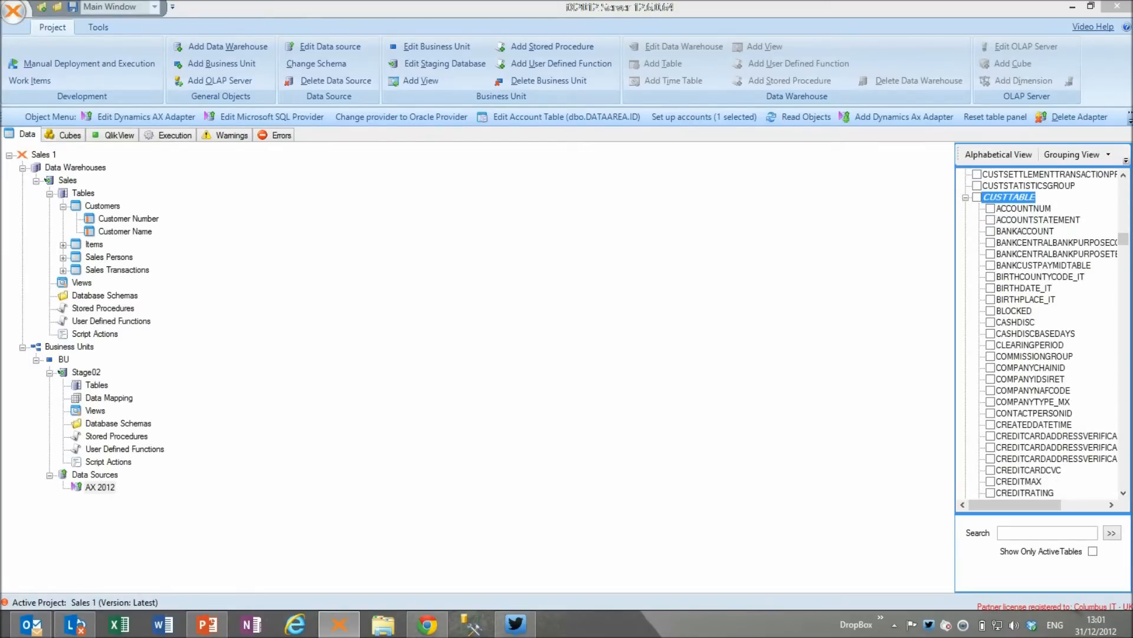
Preview the source data of CUSTTABLE and close the preview
right_click(996, 198)
click(1047, 204)
mouse_move(372, 384)
mouse_down()
mouse_move(540, 384)
mouse_move(372, 385)
mouse_up()
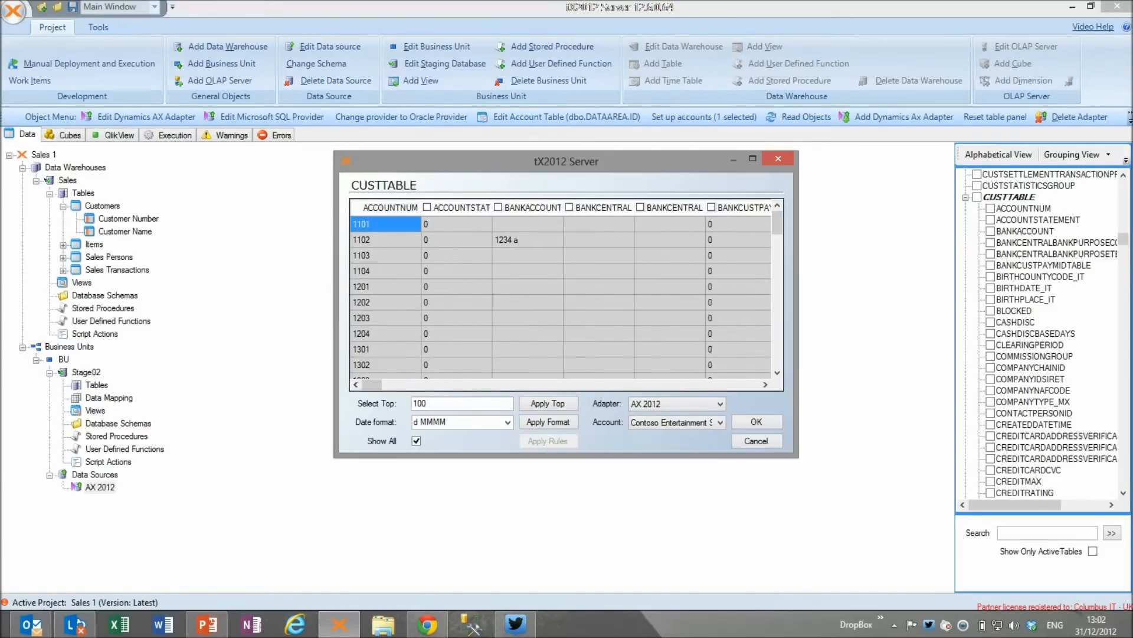
click(778, 158)
Select the ACCOUNTNUM and PARTY fields of CUSTTABLE for staging and expand the table under the AX 2012 data source
click(990, 209)
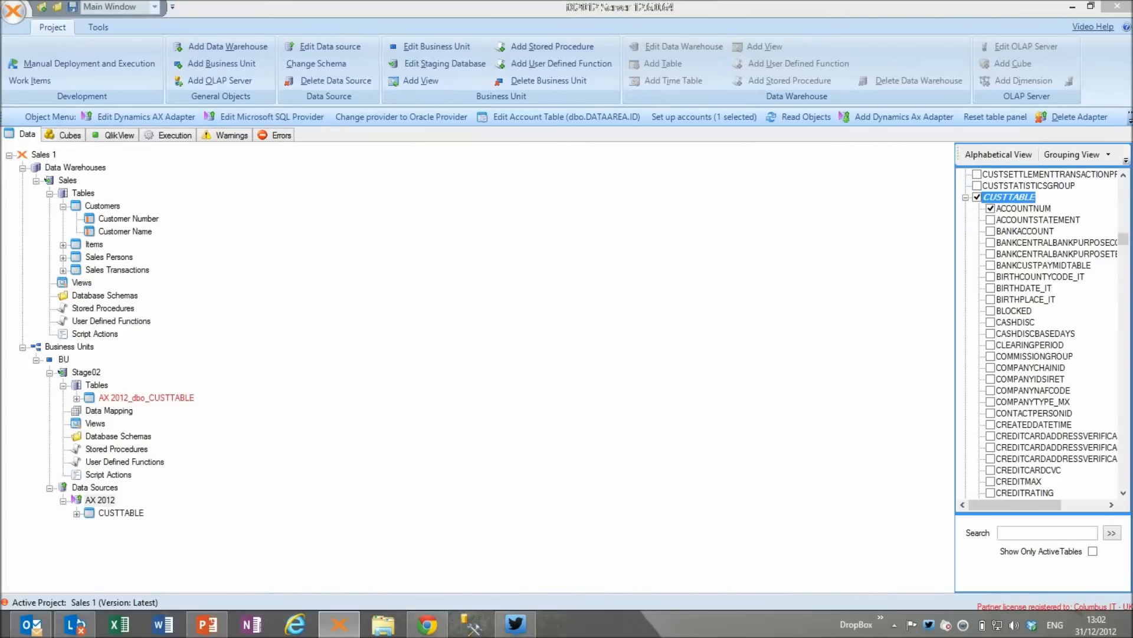
click(1123, 493)
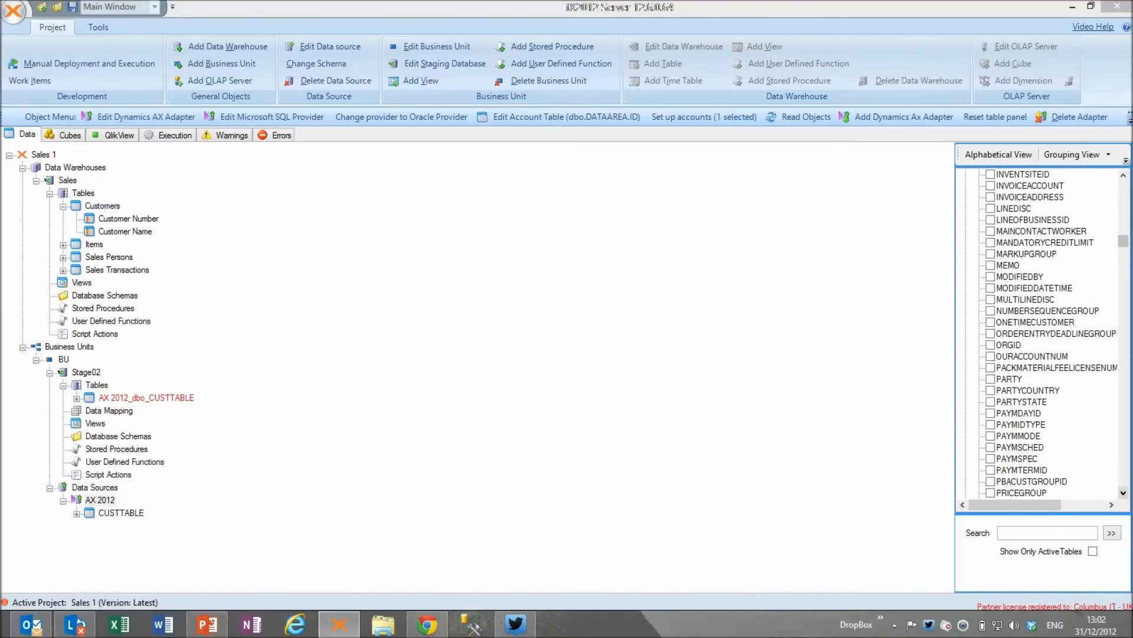
click(990, 379)
double_click(121, 513)
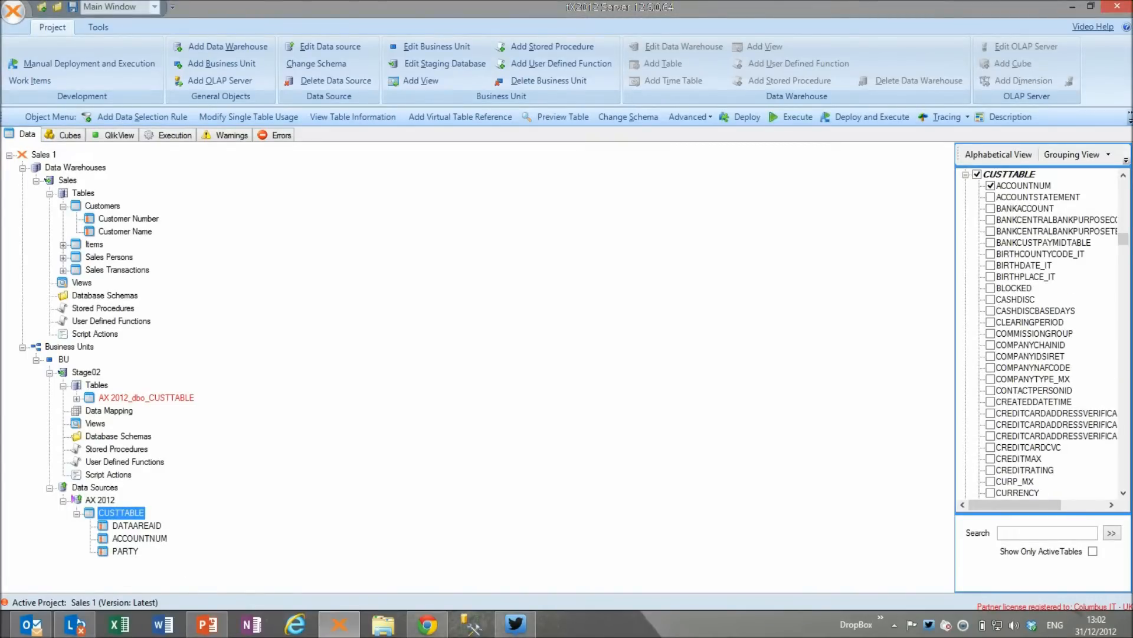
Locate DIRPARTYTABLE among the AX 2012 source tables and select its NAME and RECID fields for staging
click(966, 174)
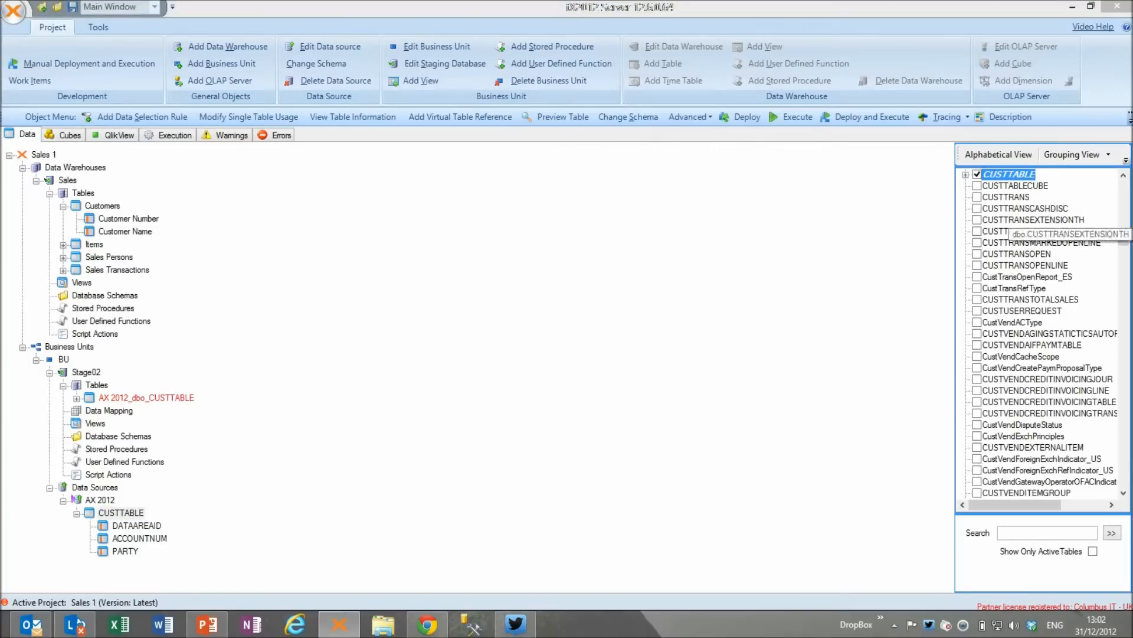
click(1013, 254)
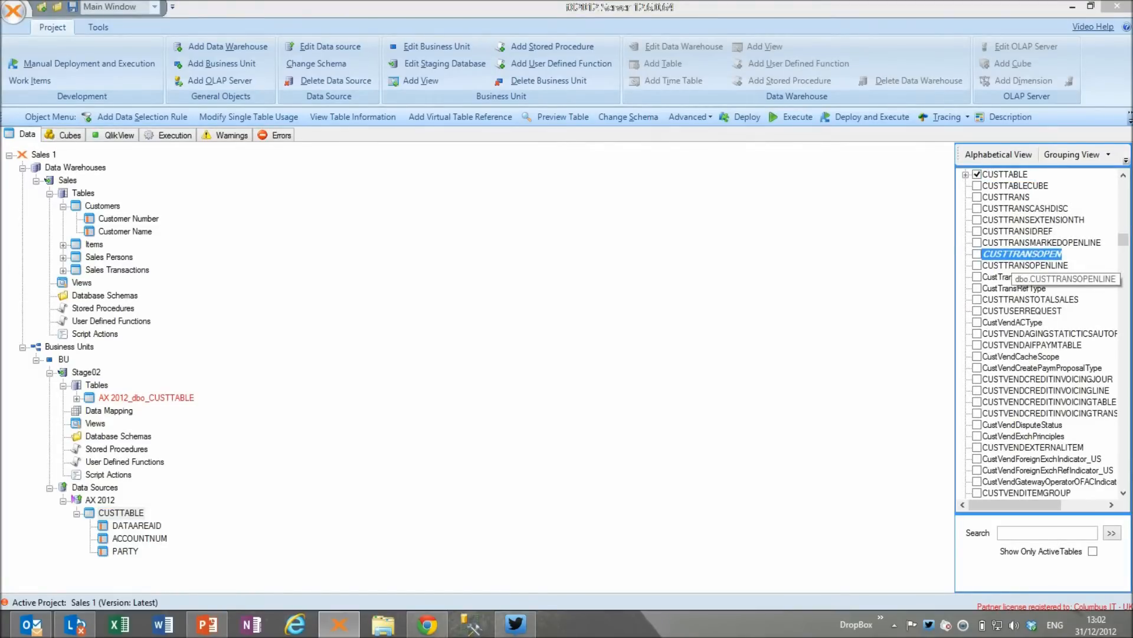
text(dirparty)
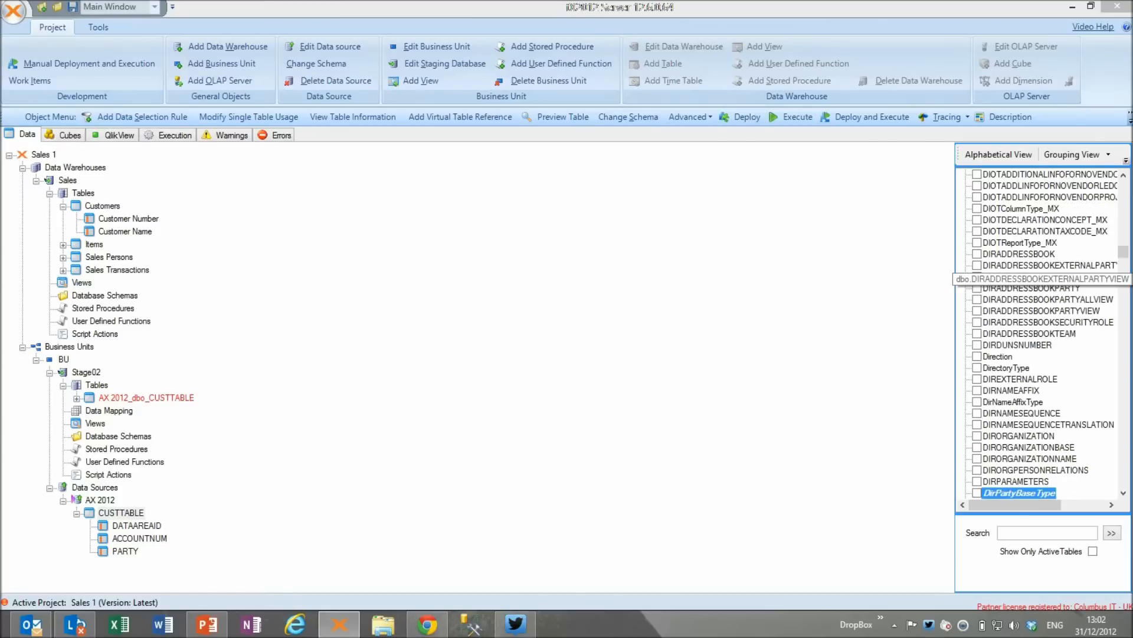
scroll(1045, 334, down, 8)
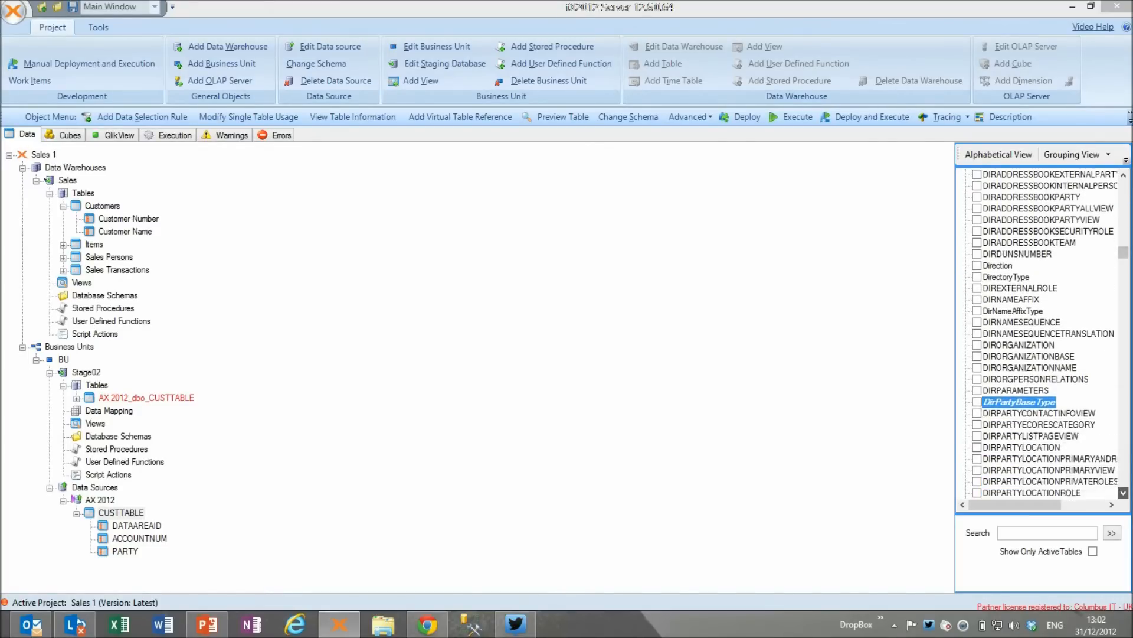
scroll(1045, 335, down, 7)
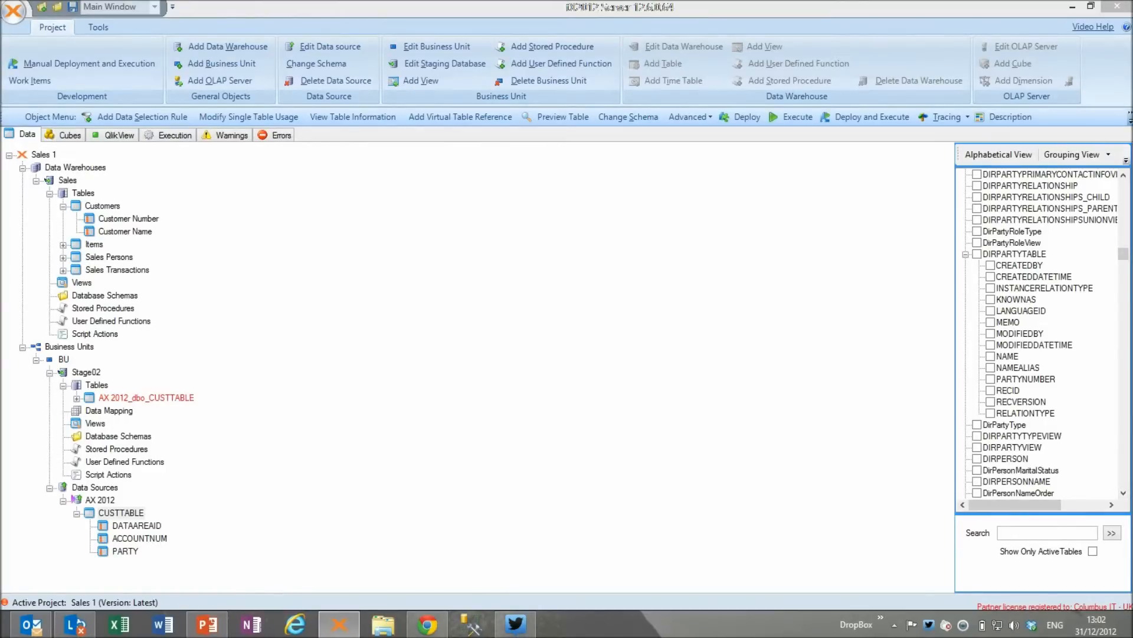
click(990, 357)
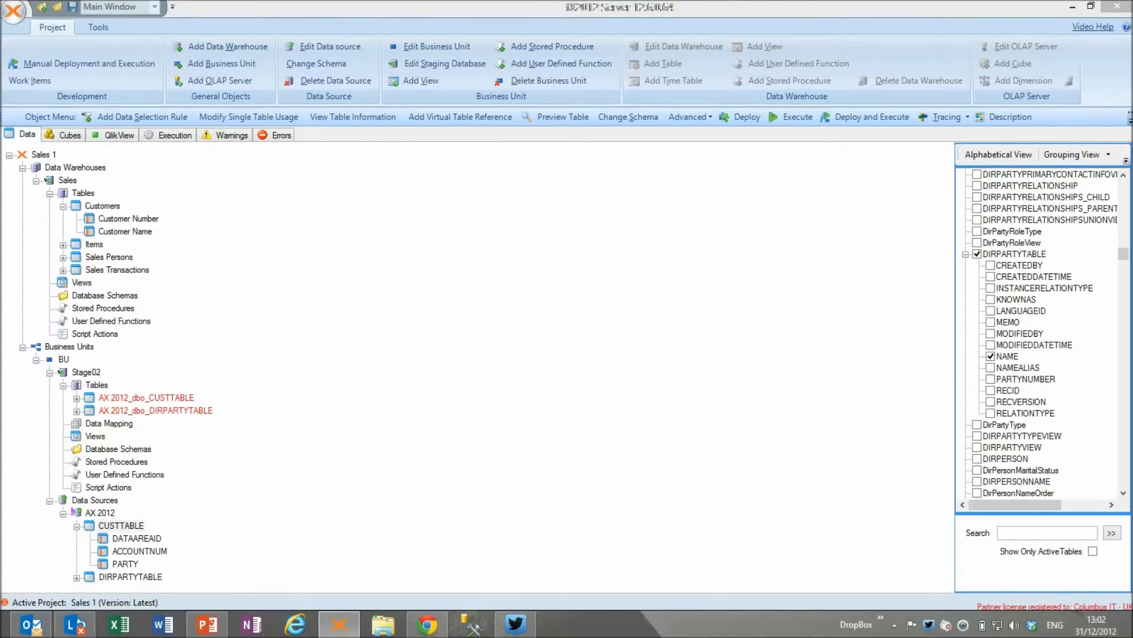
click(991, 390)
click(966, 255)
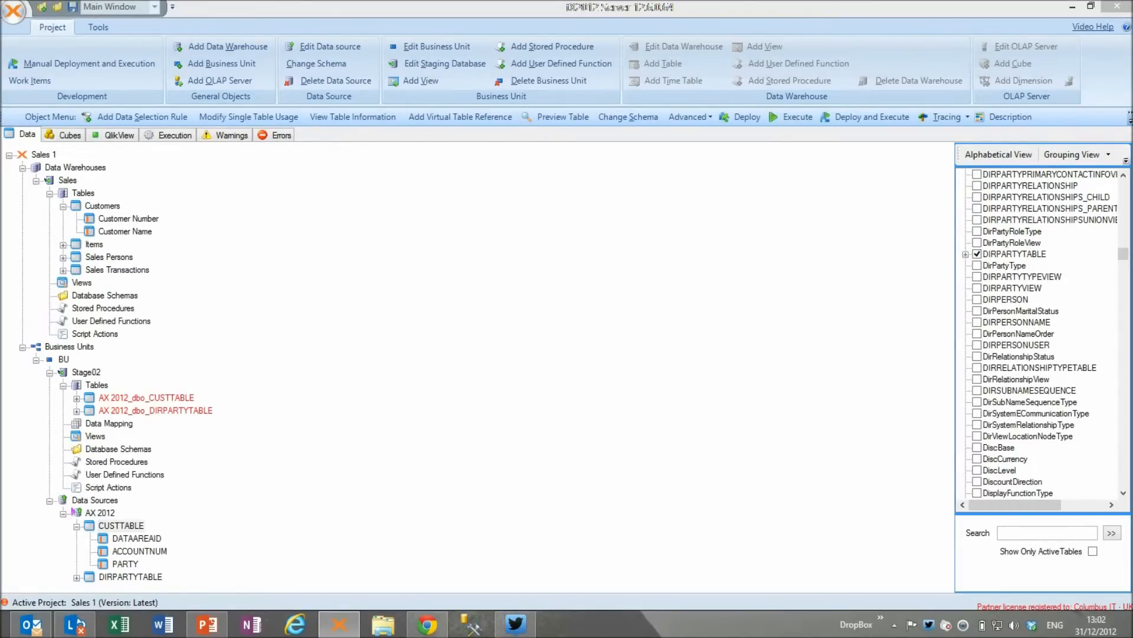
Move DIRPARTYTABLE above CUSTTABLE in the Stage02 tables and expand both tables to show their fields
click(76, 411)
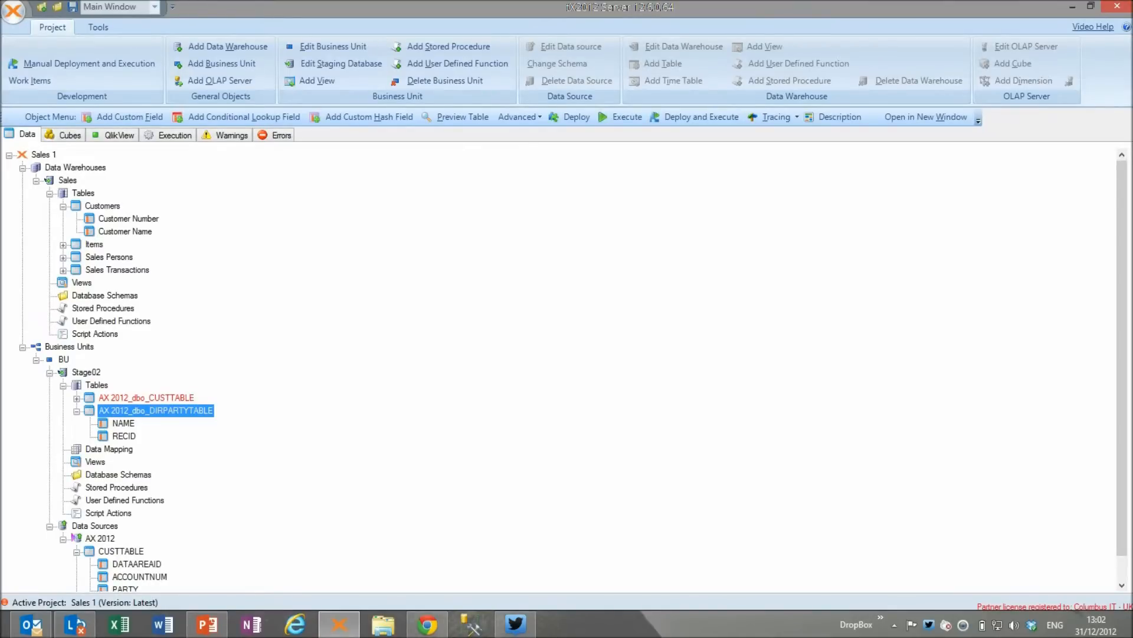
key(alt+Up)
click(77, 437)
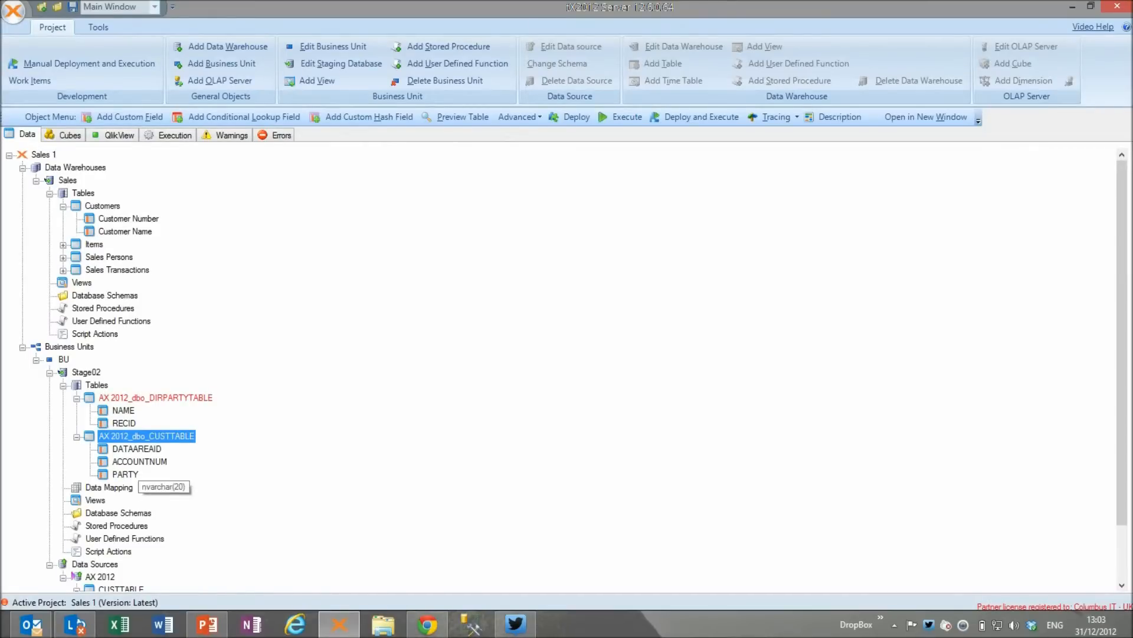
Create a relation between RECID of the staged DIRPARTYTABLE and PARTY of the staged CUSTTABLE
click(125, 423)
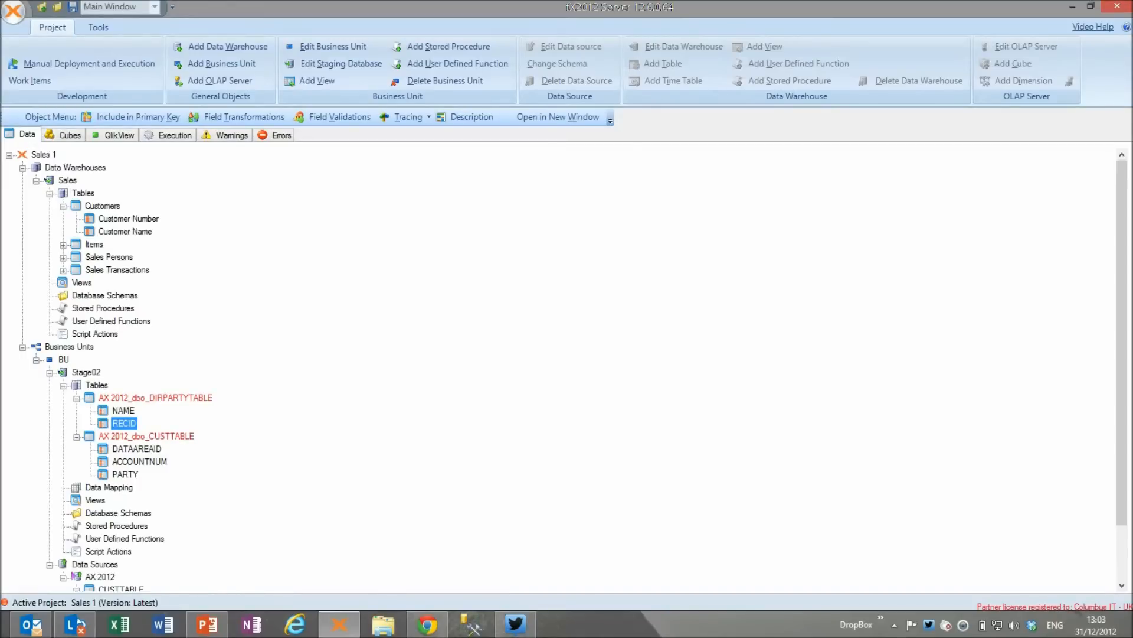
drag(124, 423, 125, 474)
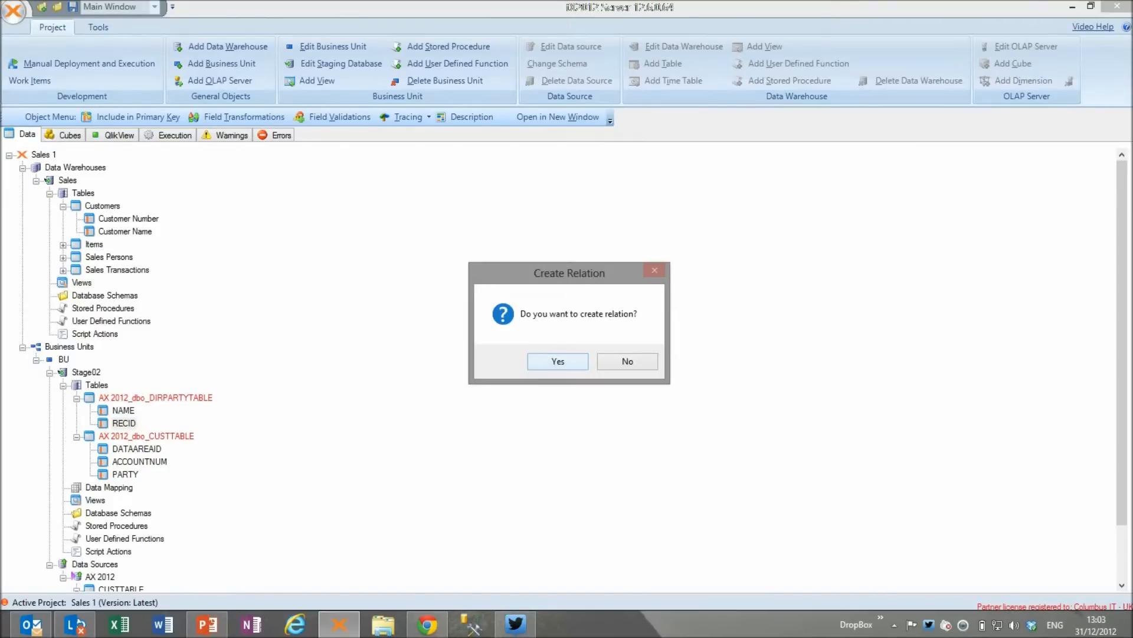
key(Return)
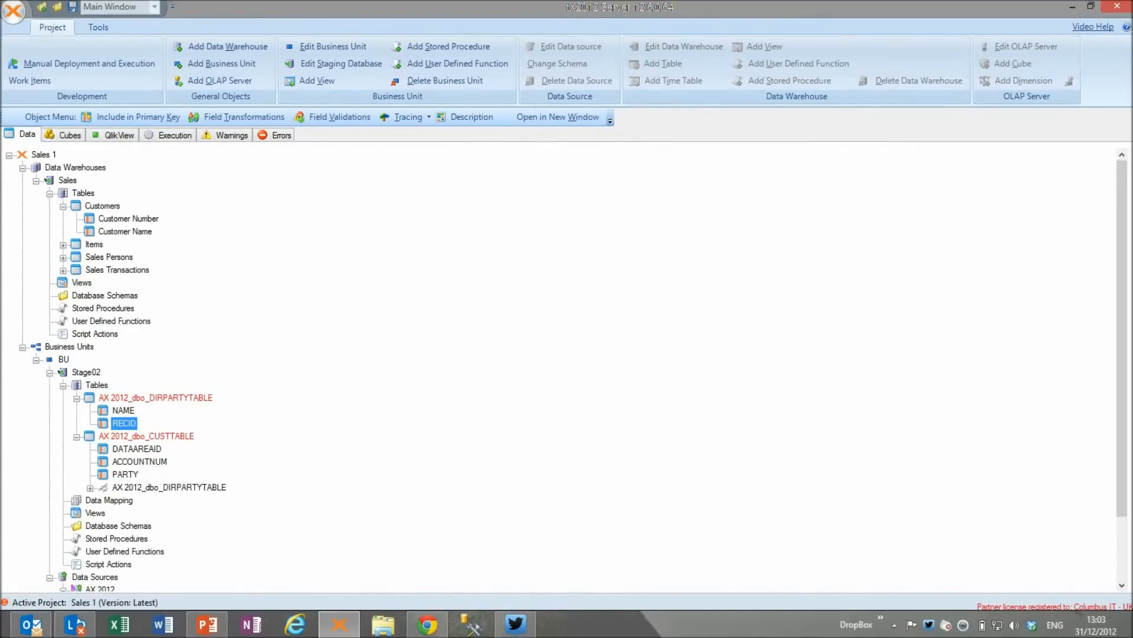
Add NAME from DIRPARTYTABLE to the staged CUSTTABLE as a lookup field, using the relation as a join
click(125, 411)
drag(123, 410, 146, 437)
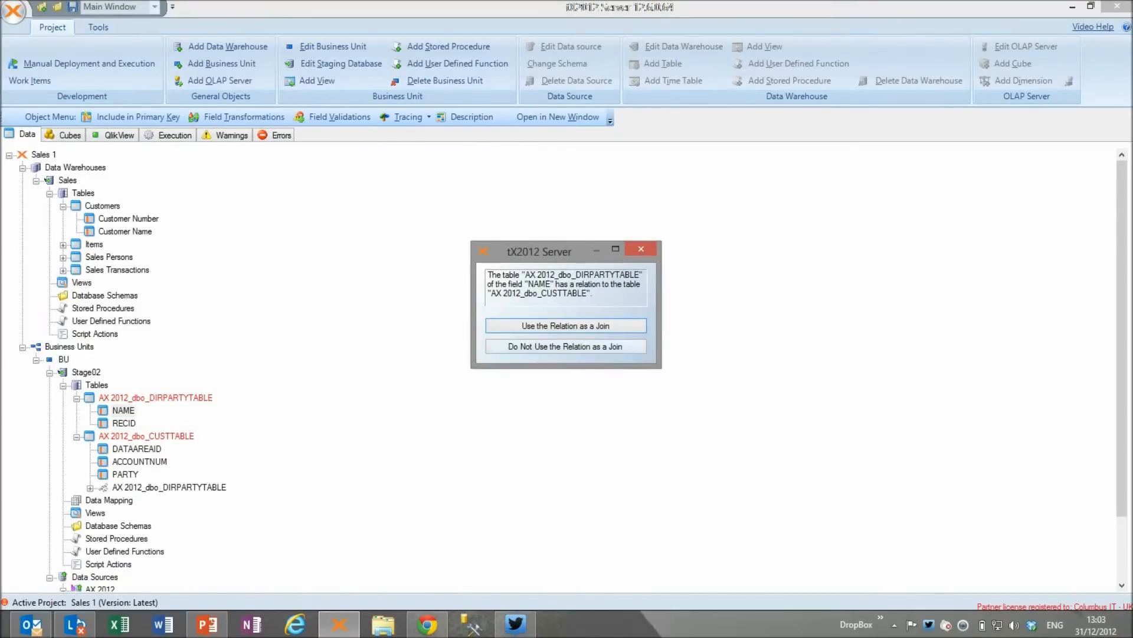
click(565, 326)
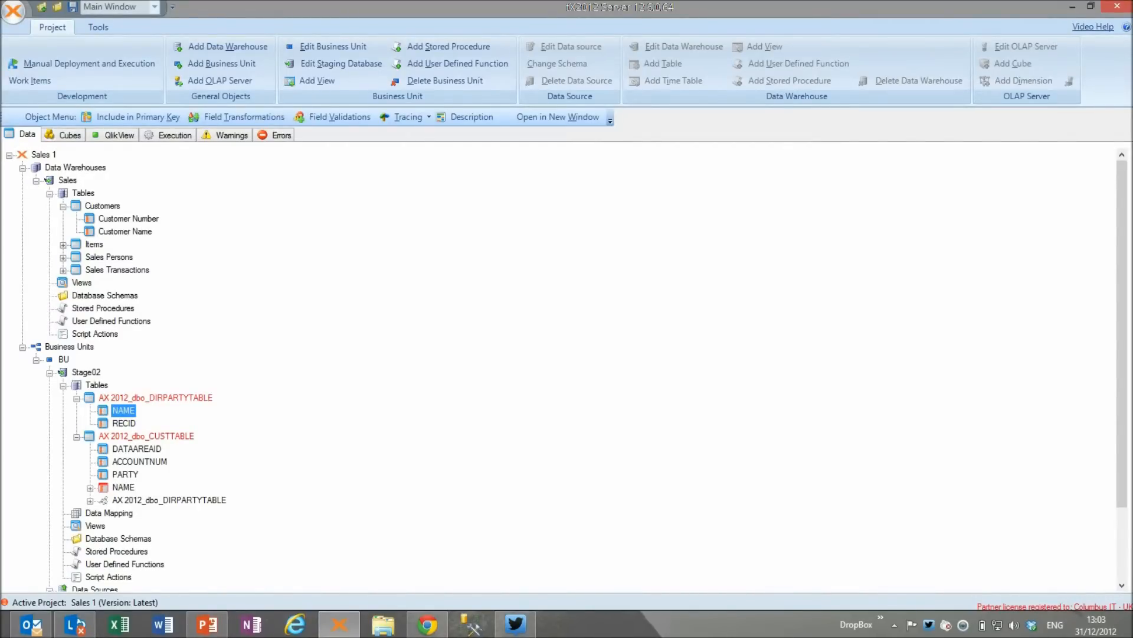
Deploy and execute the staged DIRPARTYTABLE
right_click(128, 398)
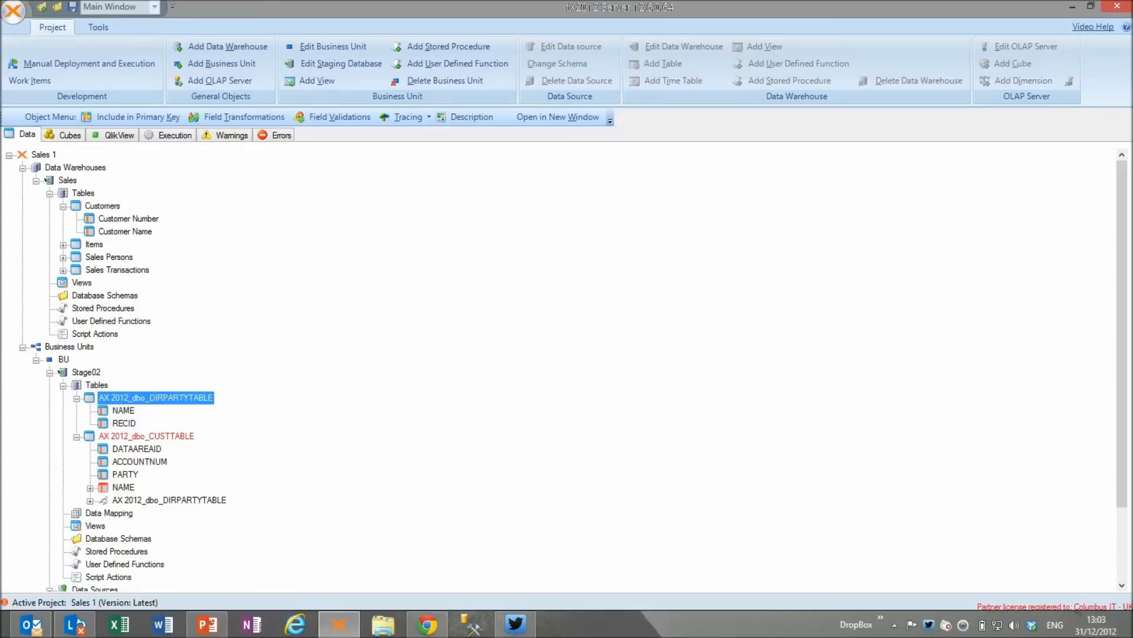
click(189, 527)
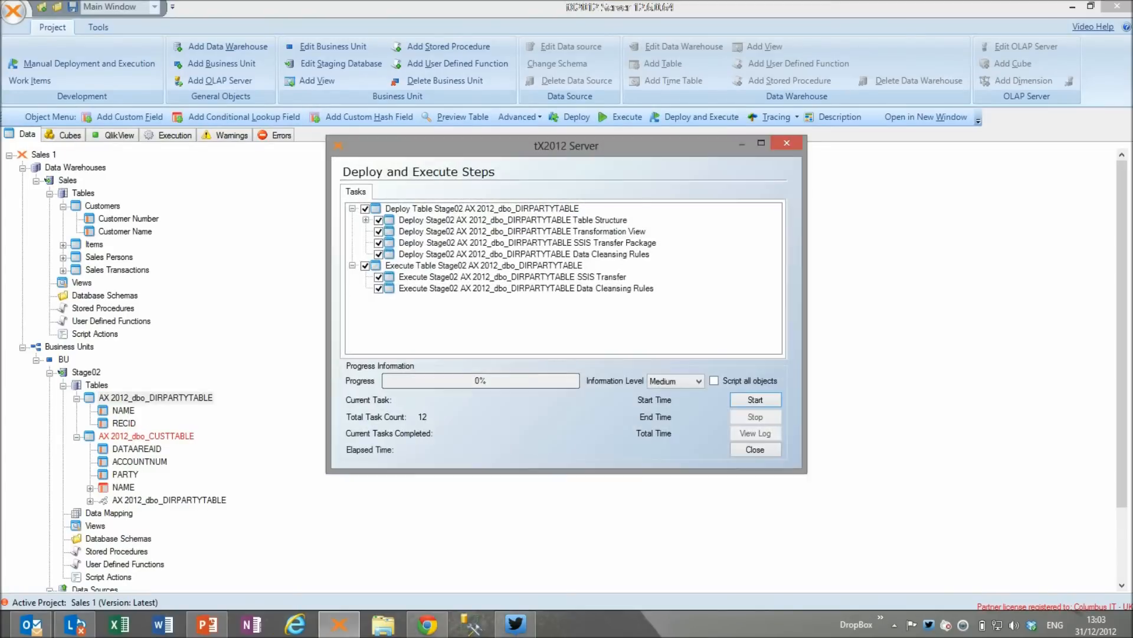
key(Return)
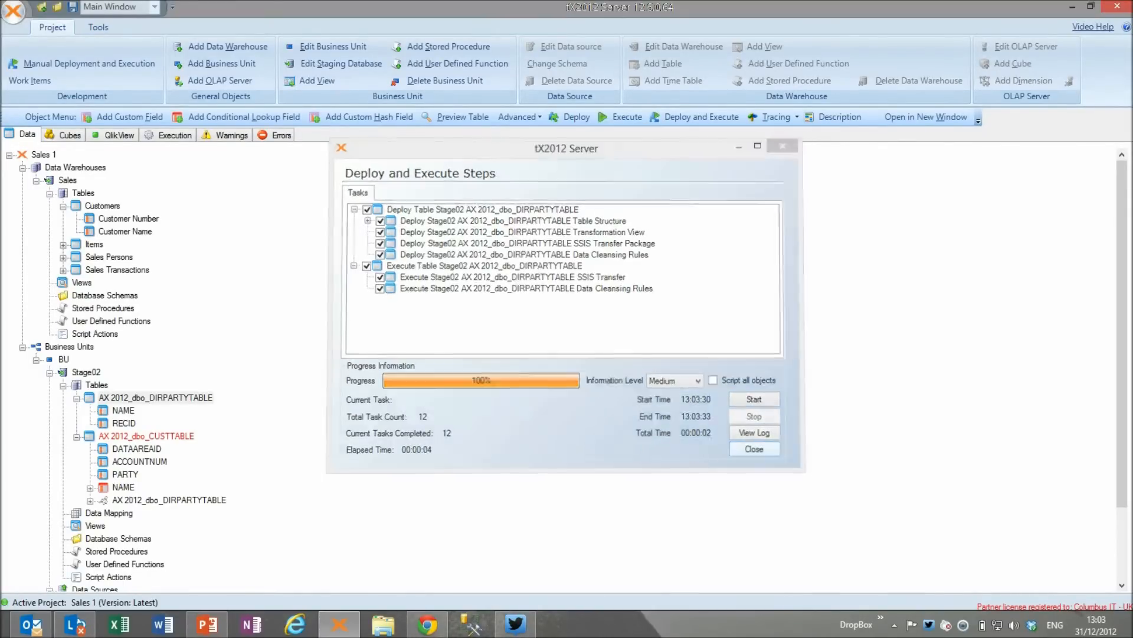
Deploy and execute the staged CUSTTABLE, accepting the version details without a note
right_click(157, 436)
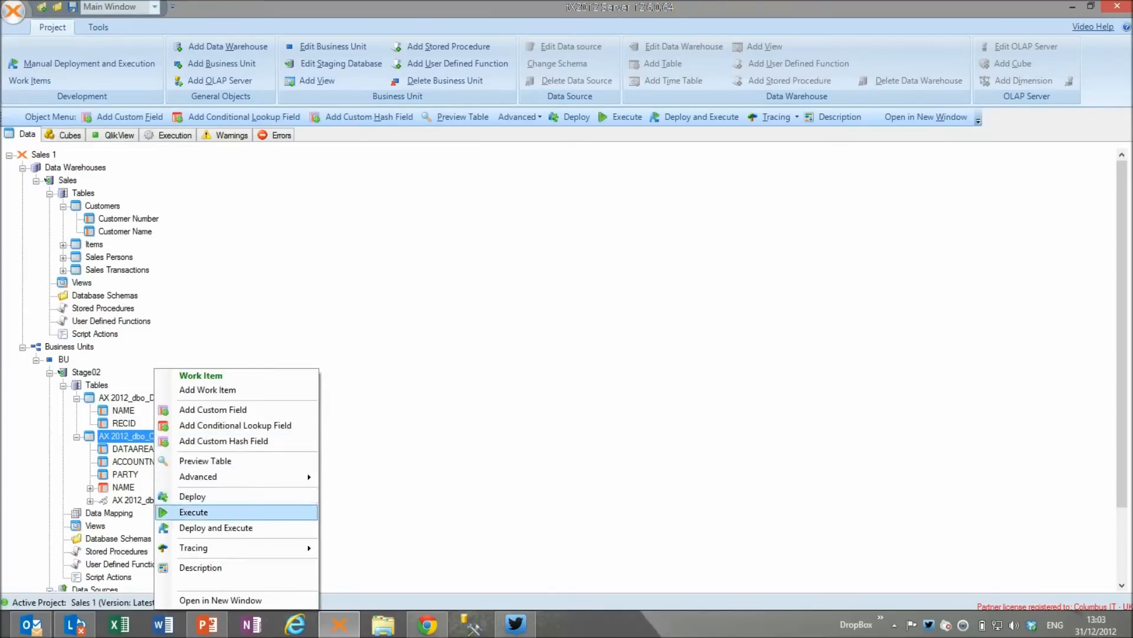
click(189, 527)
key(Return)
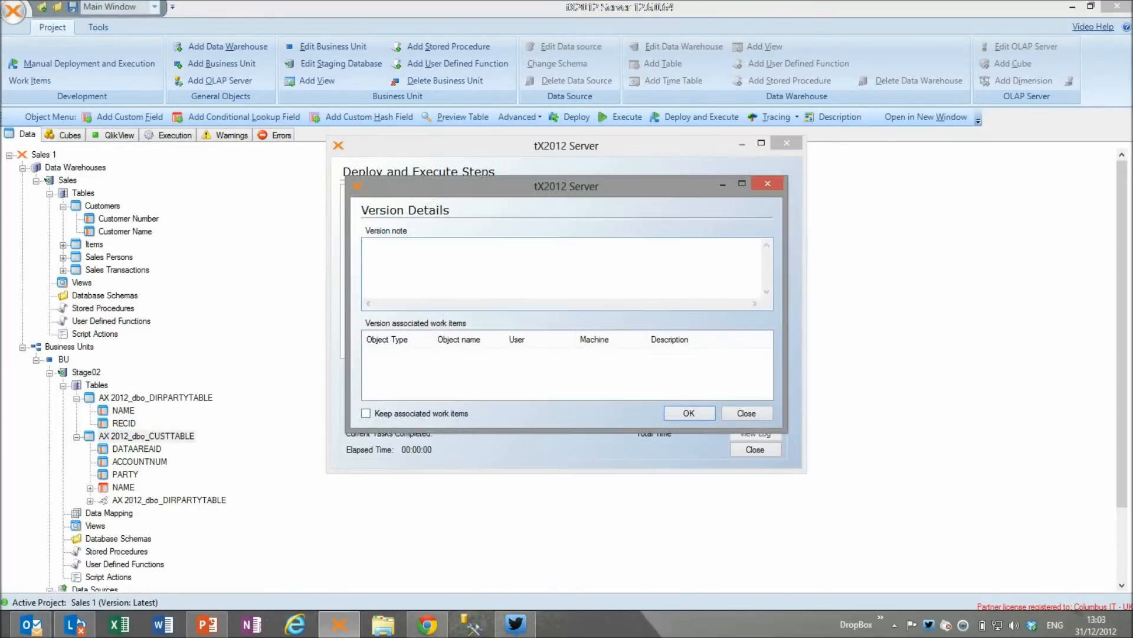
key(Return)
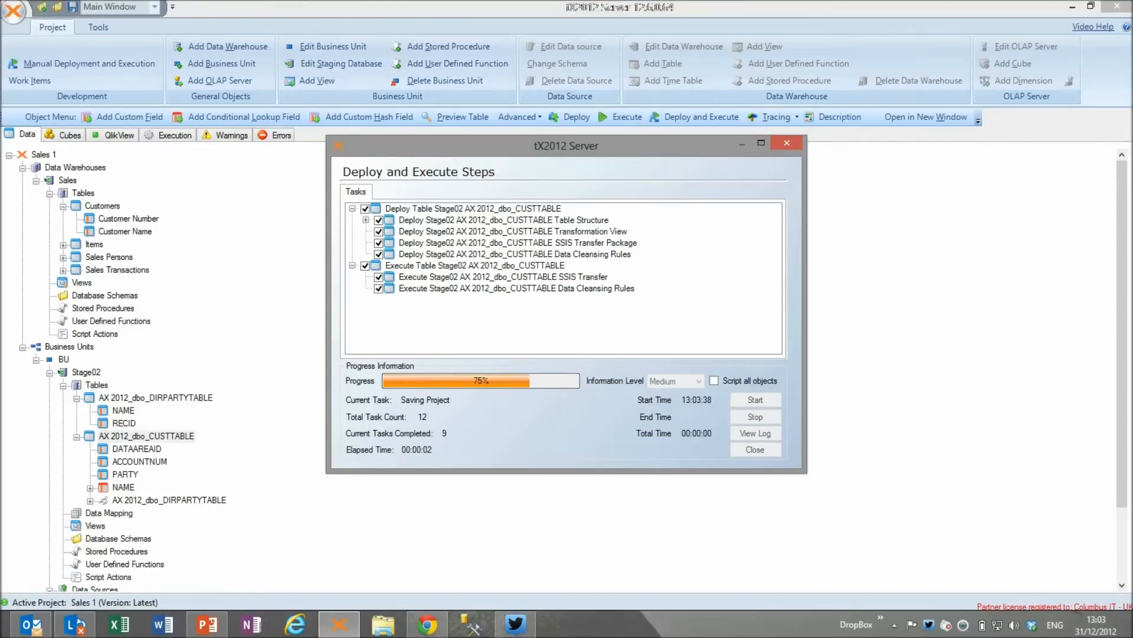
key(Return)
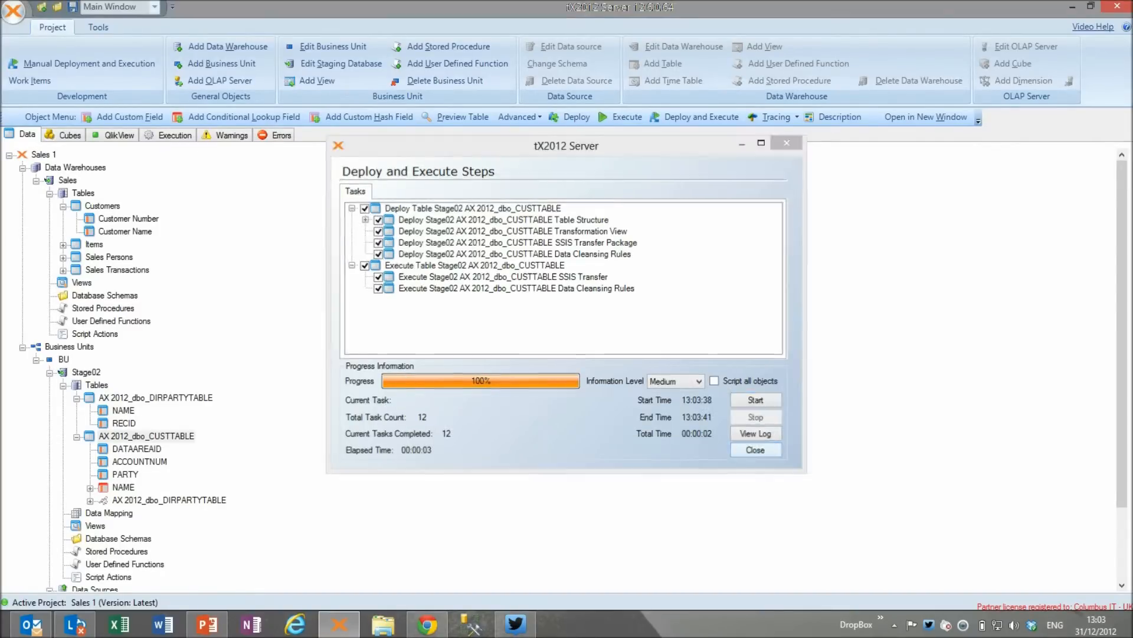
Preview the data of the staged CUSTTABLE, close the preview and collapse both staging tables
right_click(177, 436)
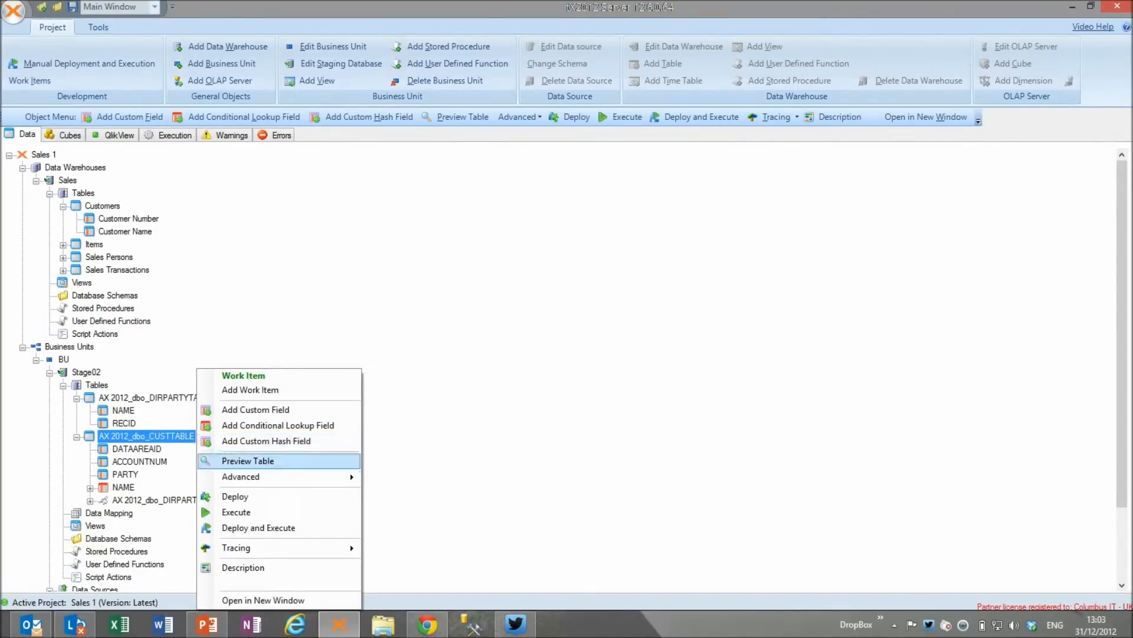
click(248, 459)
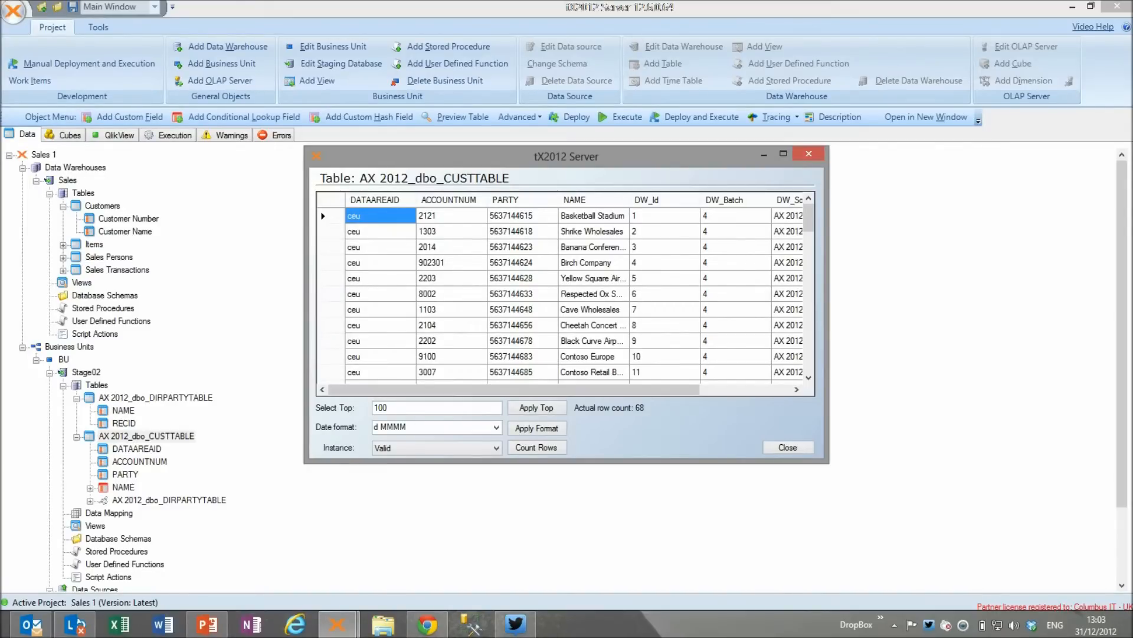
click(788, 448)
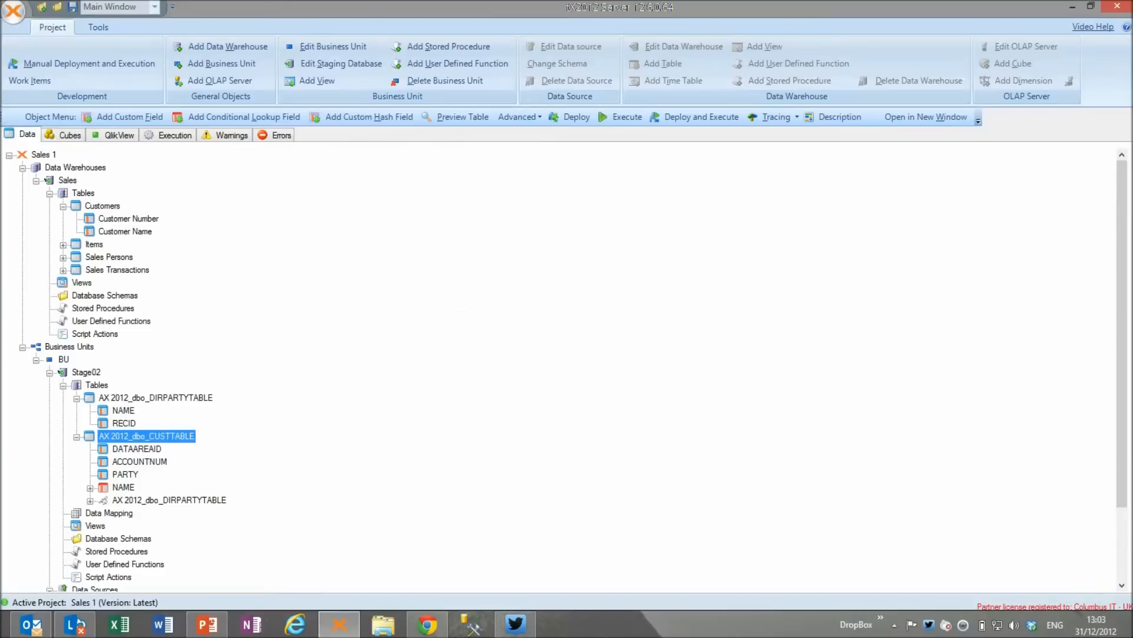
click(76, 436)
double_click(155, 397)
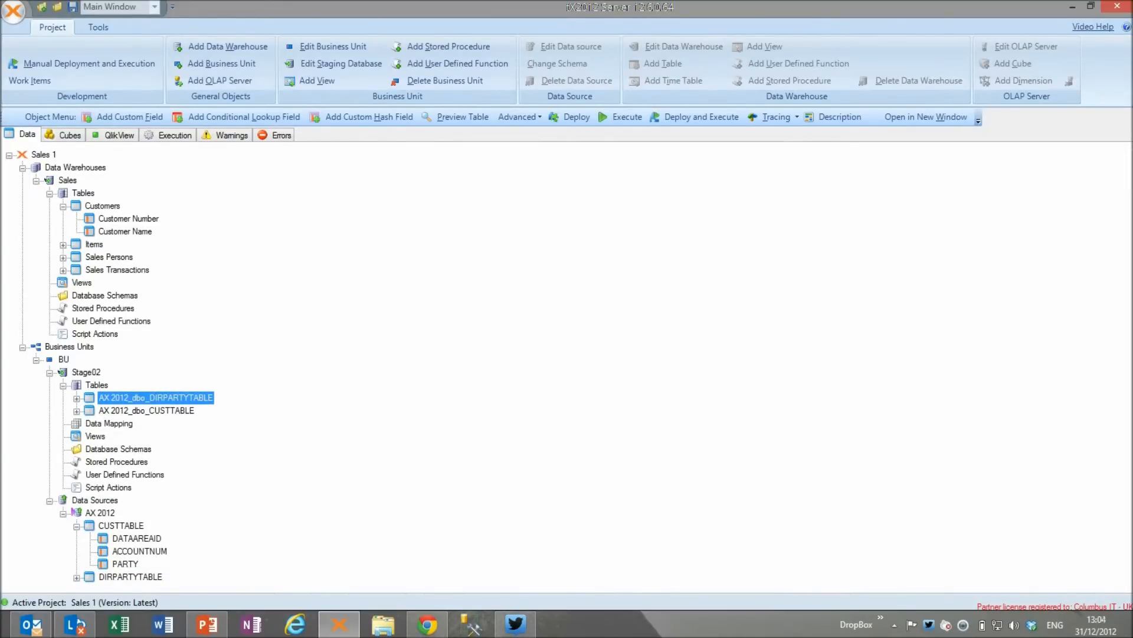
Expand the Items warehouse table and select ITEMID and PRODUCTNAME of the AX 2012 source table INVENTTABLEEXPANDED for staging
double_click(95, 244)
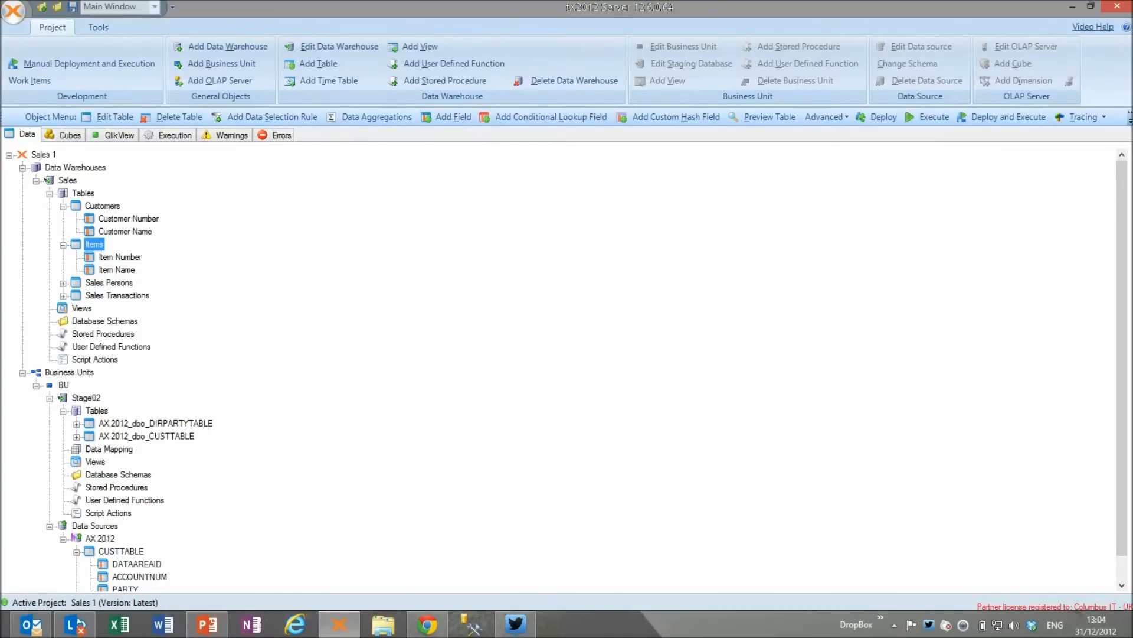
drag(1122, 359, 1122, 384)
click(100, 513)
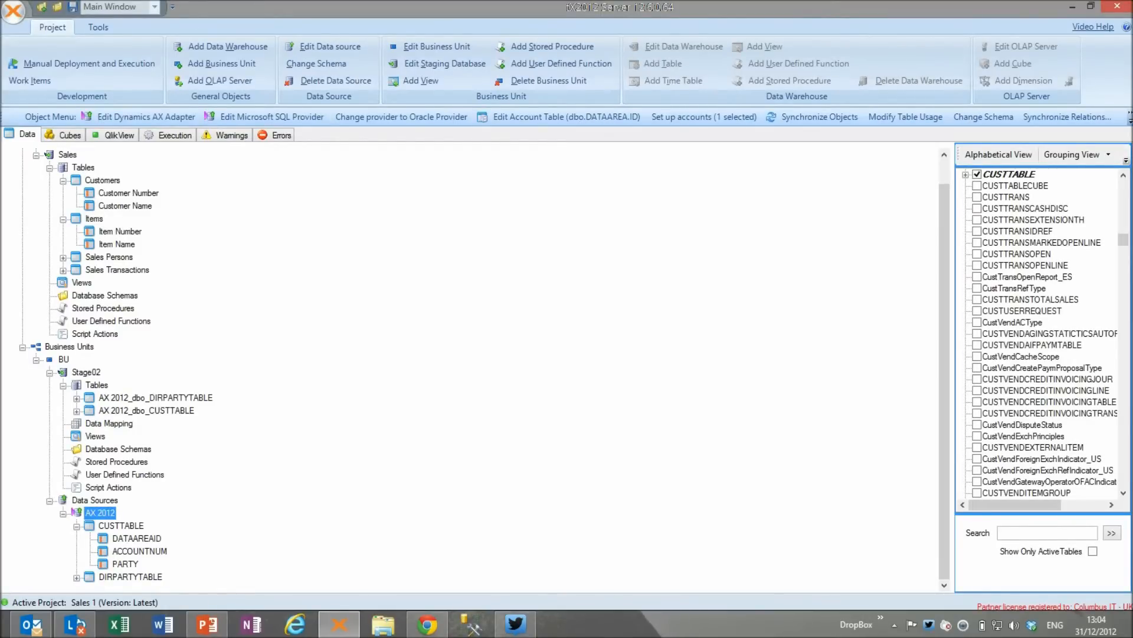
click(1032, 436)
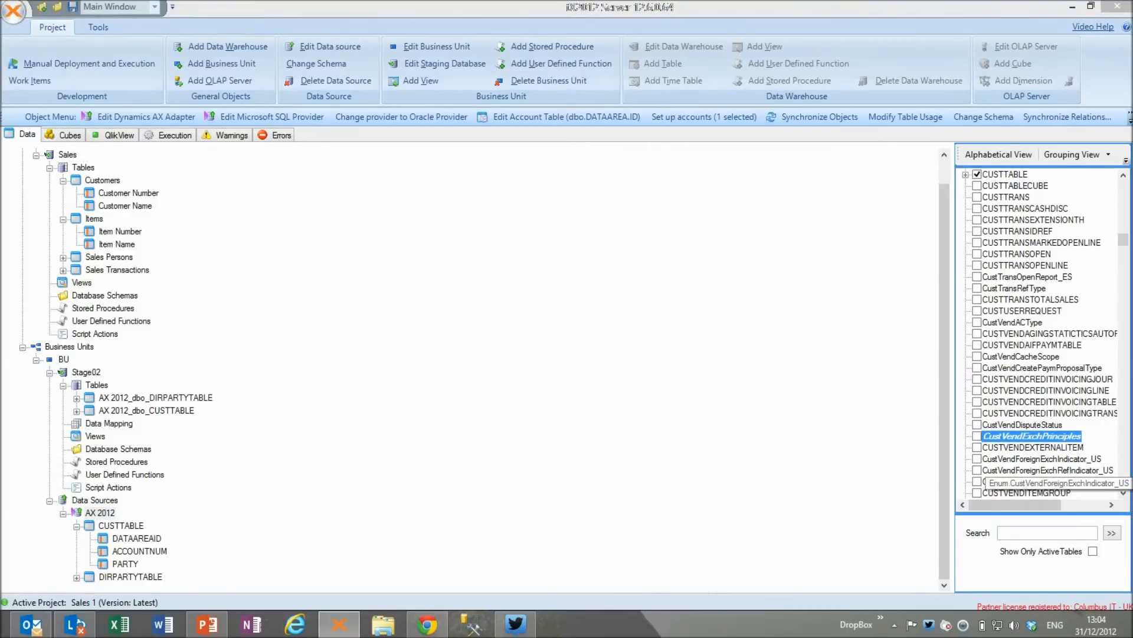
text(inv)
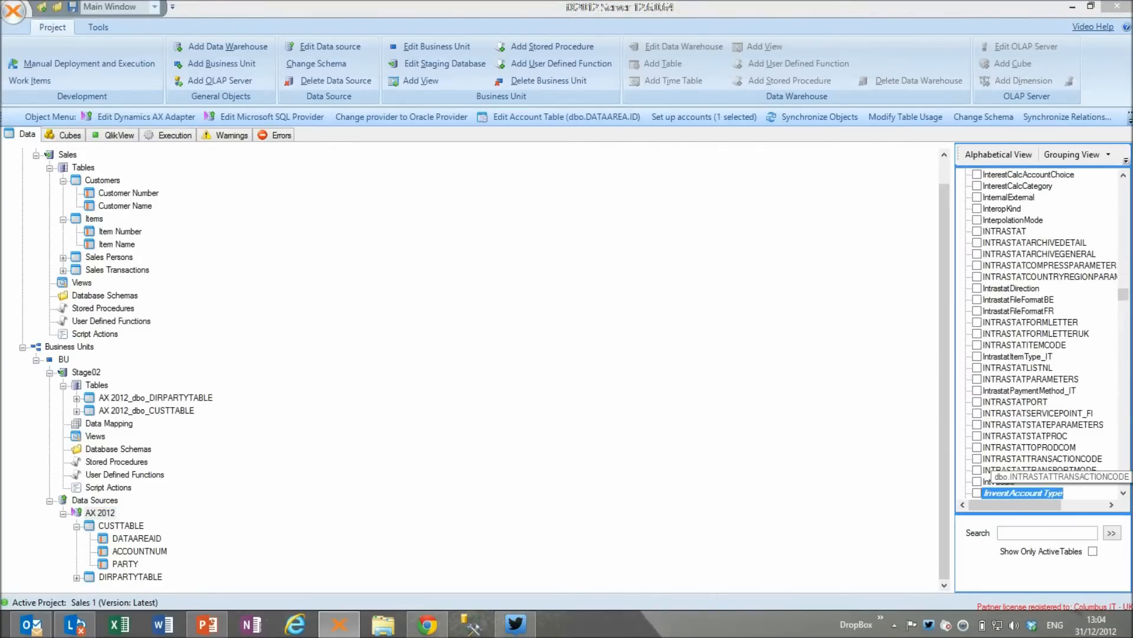
click(1123, 493)
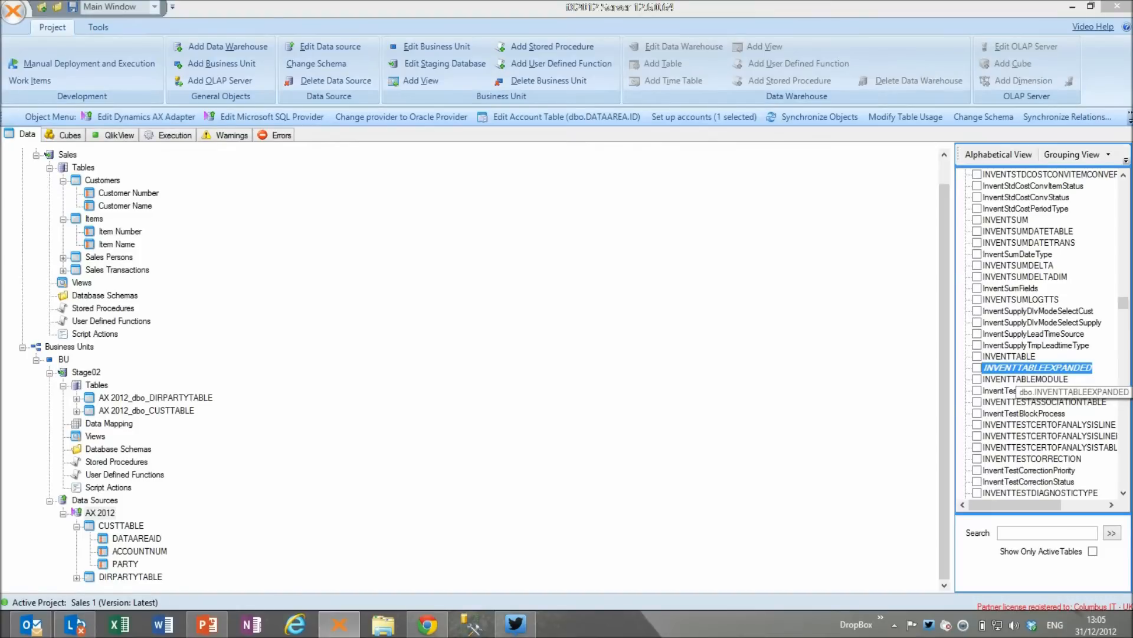
double_click(1018, 369)
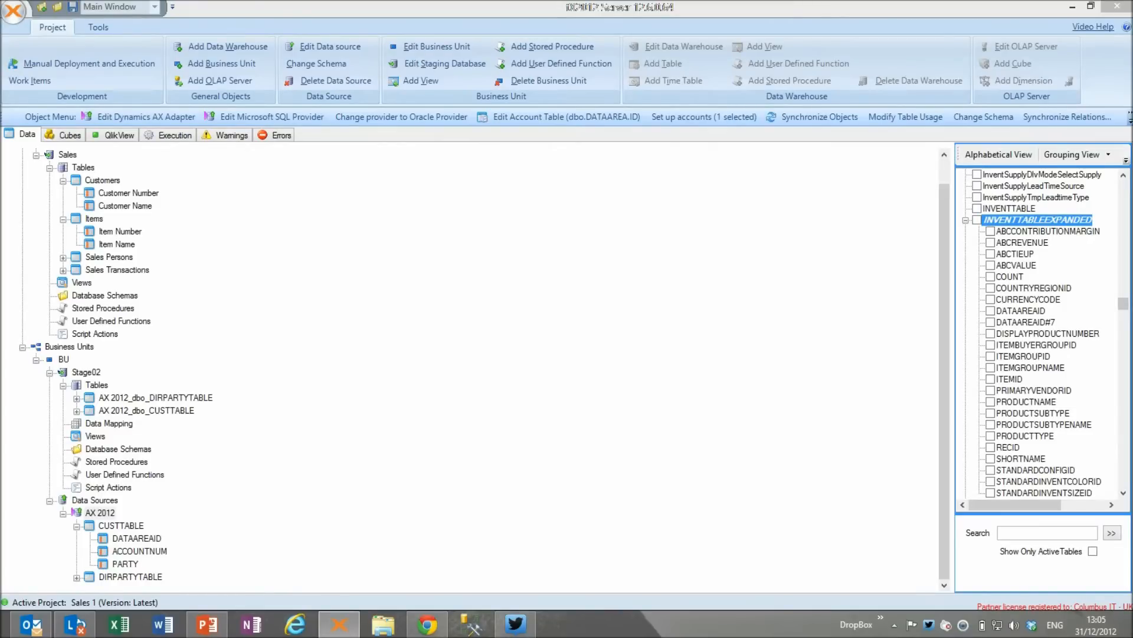
click(990, 379)
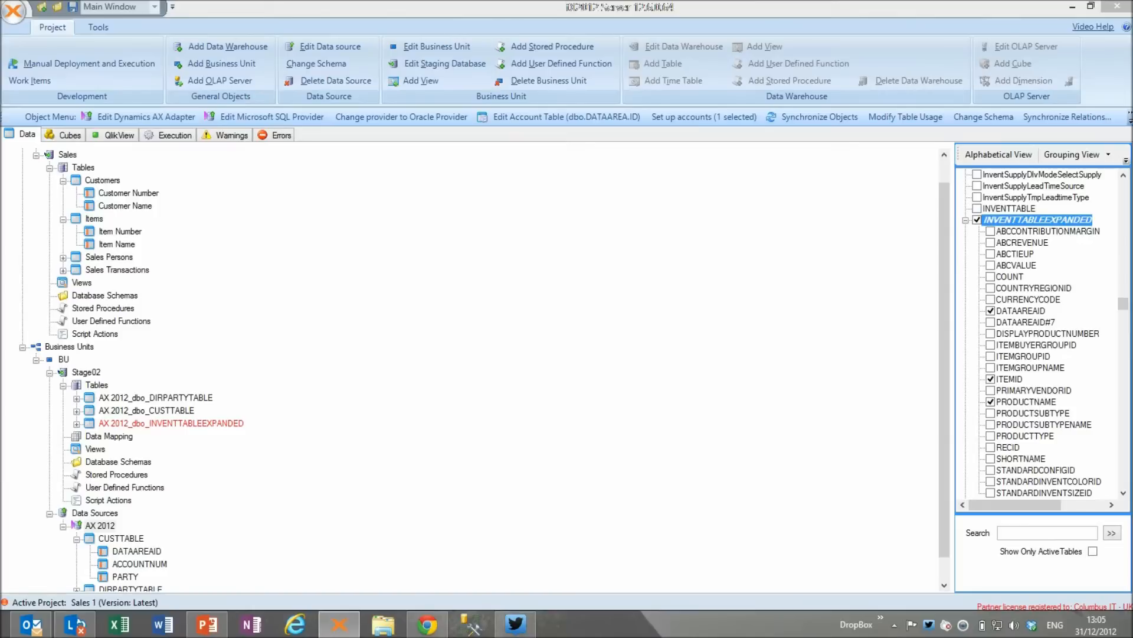
Deploy and execute the staged INVENTTABLEEXPANDED, accepting the version details without a note, and close the deployment window
drag(945, 384, 945, 408)
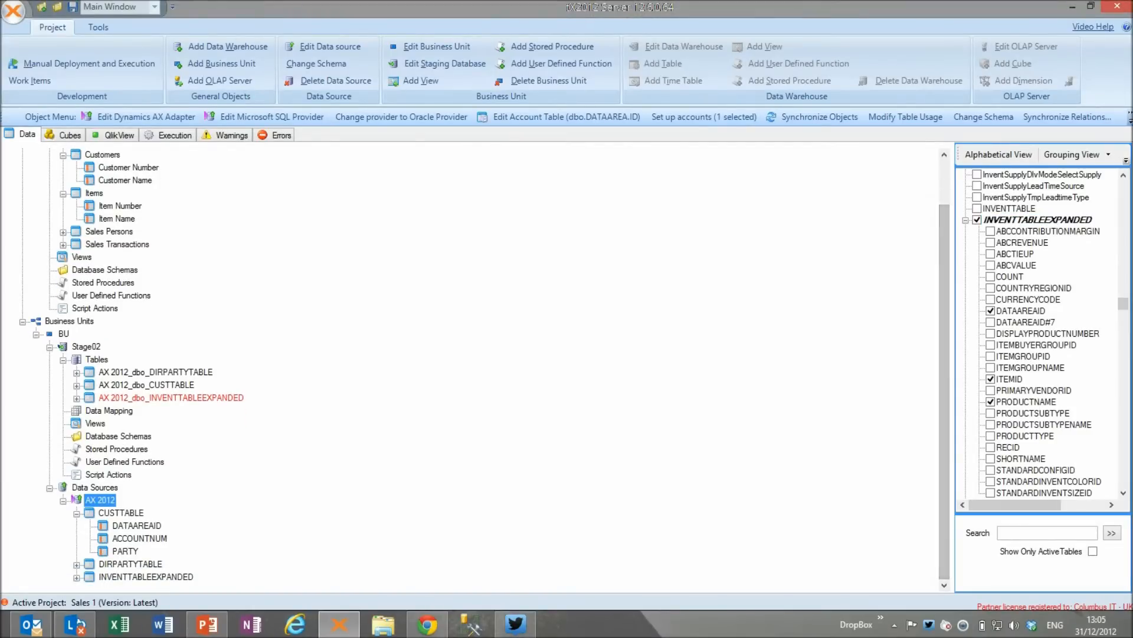
click(172, 398)
right_click(170, 397)
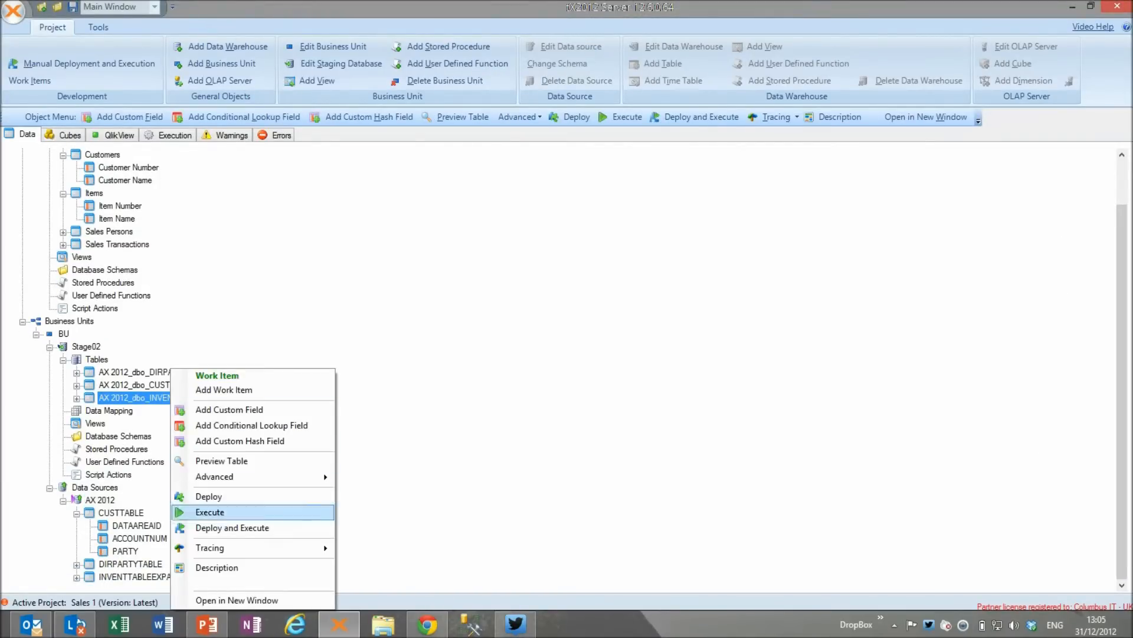
click(219, 527)
key(Return)
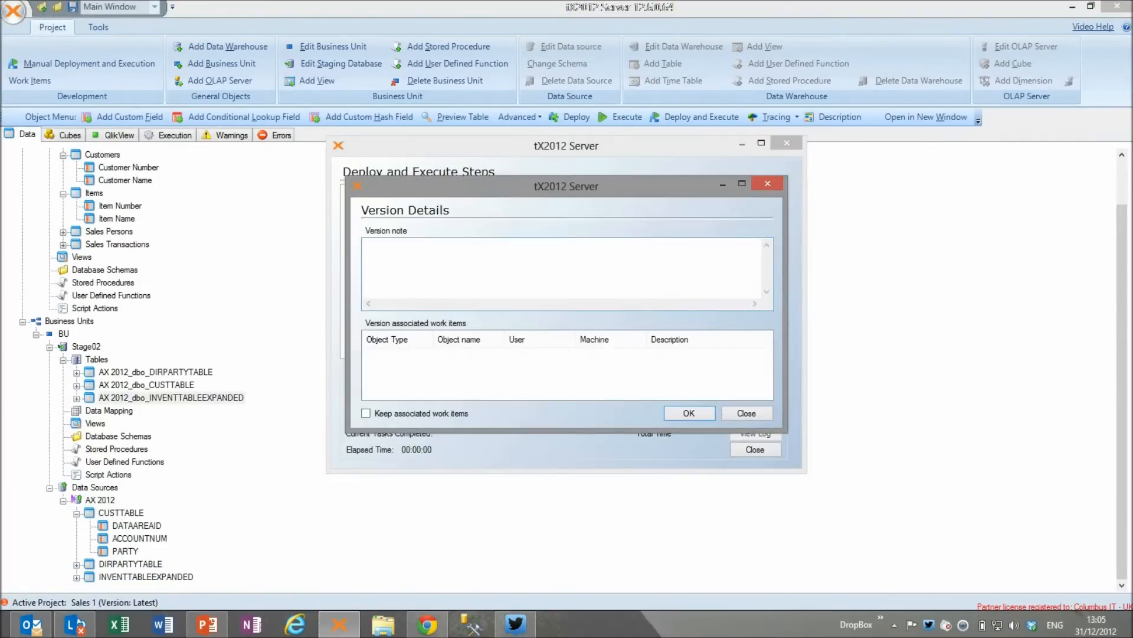
key(Return)
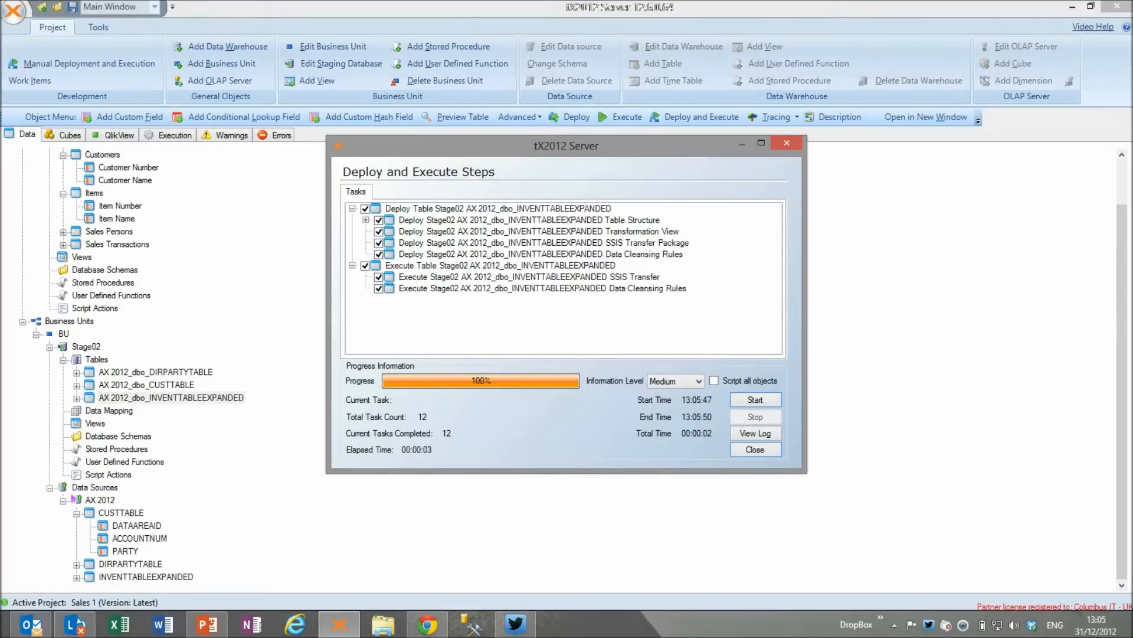
click(755, 449)
Preview the data of the staged INVENTTABLEEXPANDED and close the preview
click(237, 397)
right_click(236, 398)
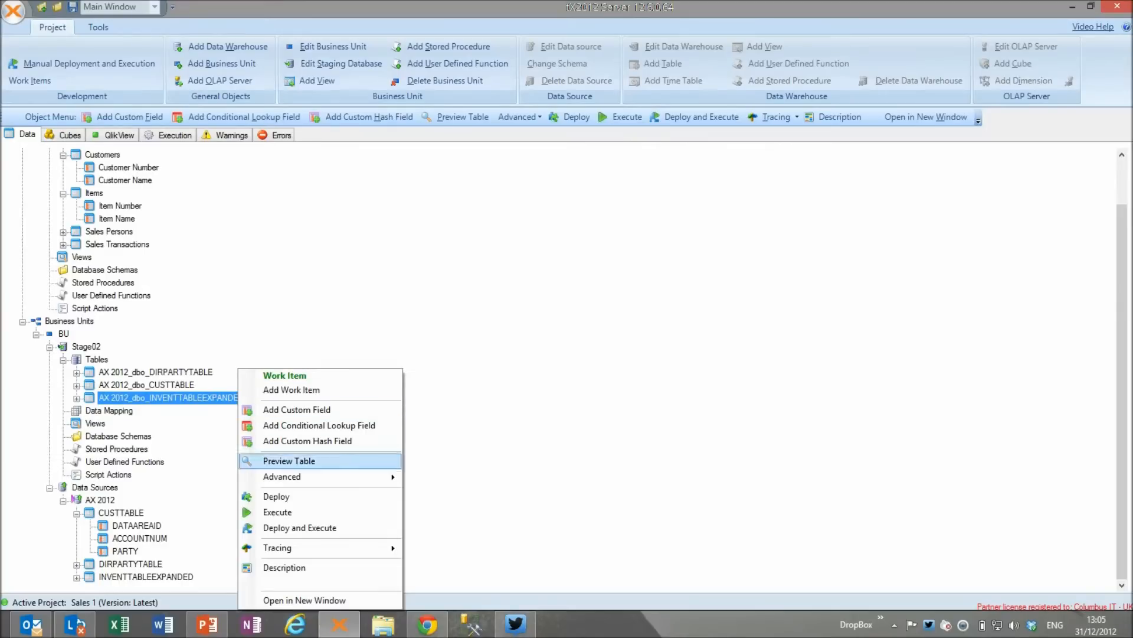
click(289, 461)
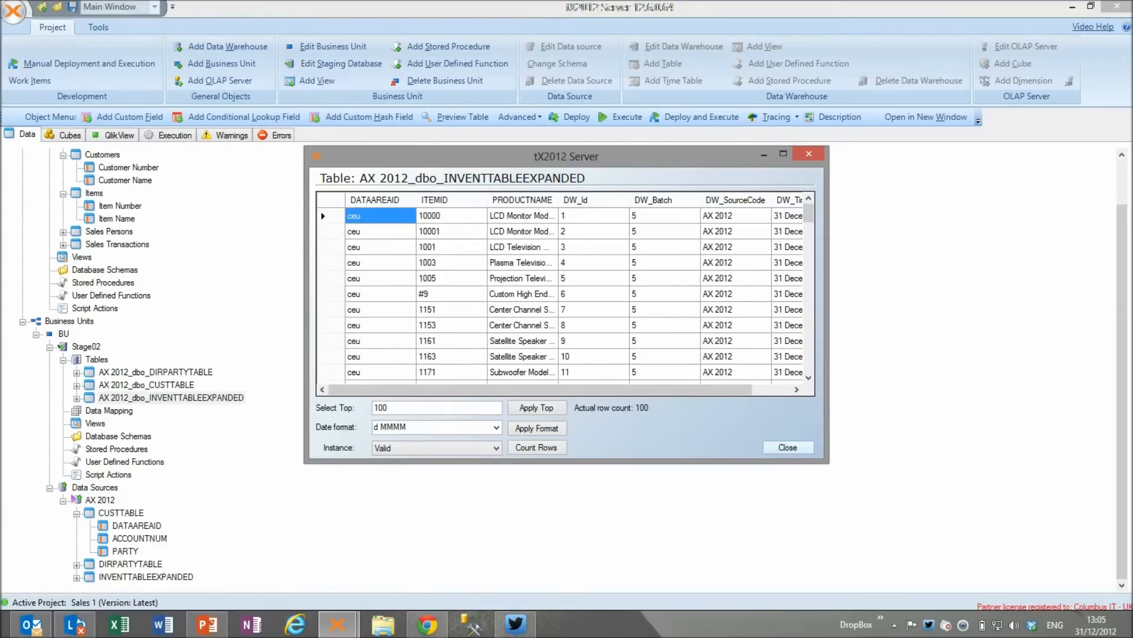
click(788, 448)
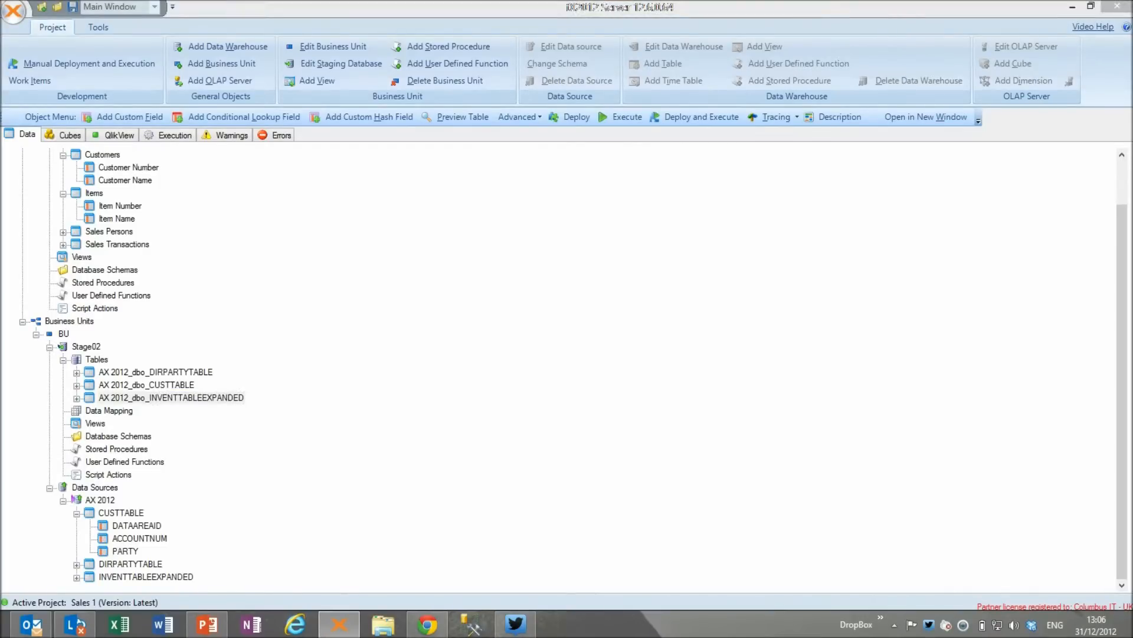
Expand the Sales Persons warehouse table, then find the AX 2012 source table DIRPERSONNAME and expand its field list
double_click(104, 231)
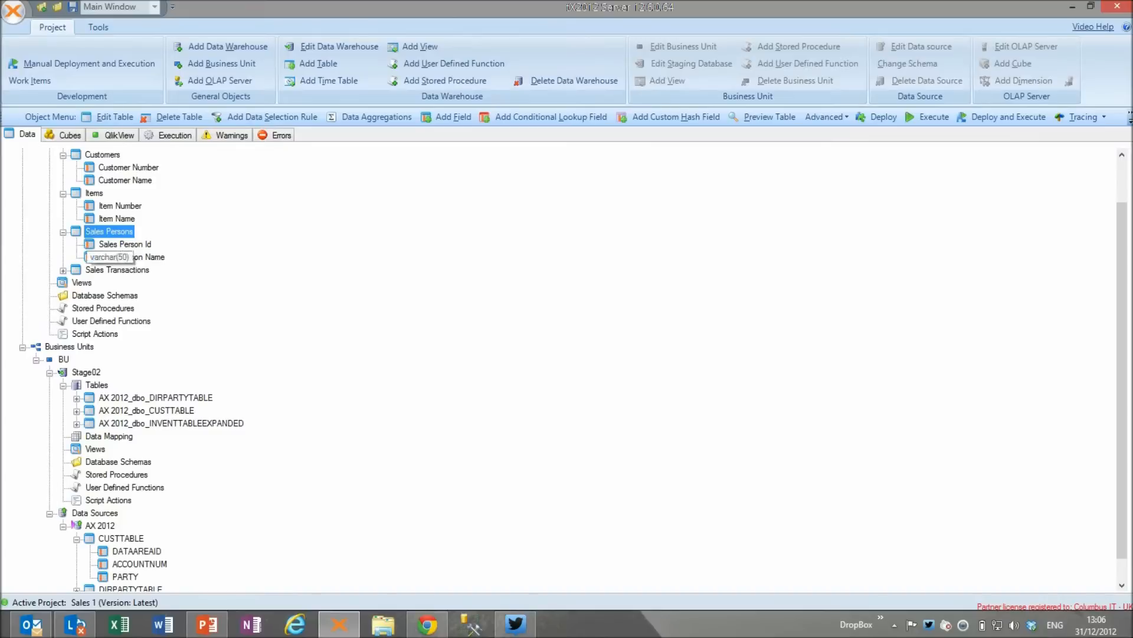
click(100, 525)
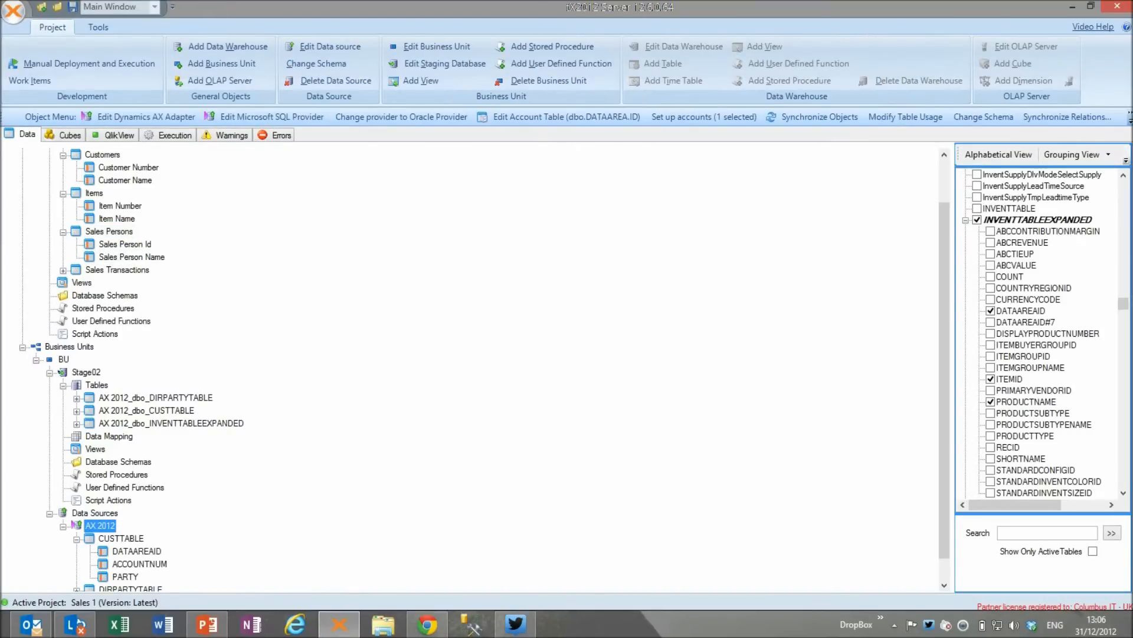
click(966, 220)
click(1025, 265)
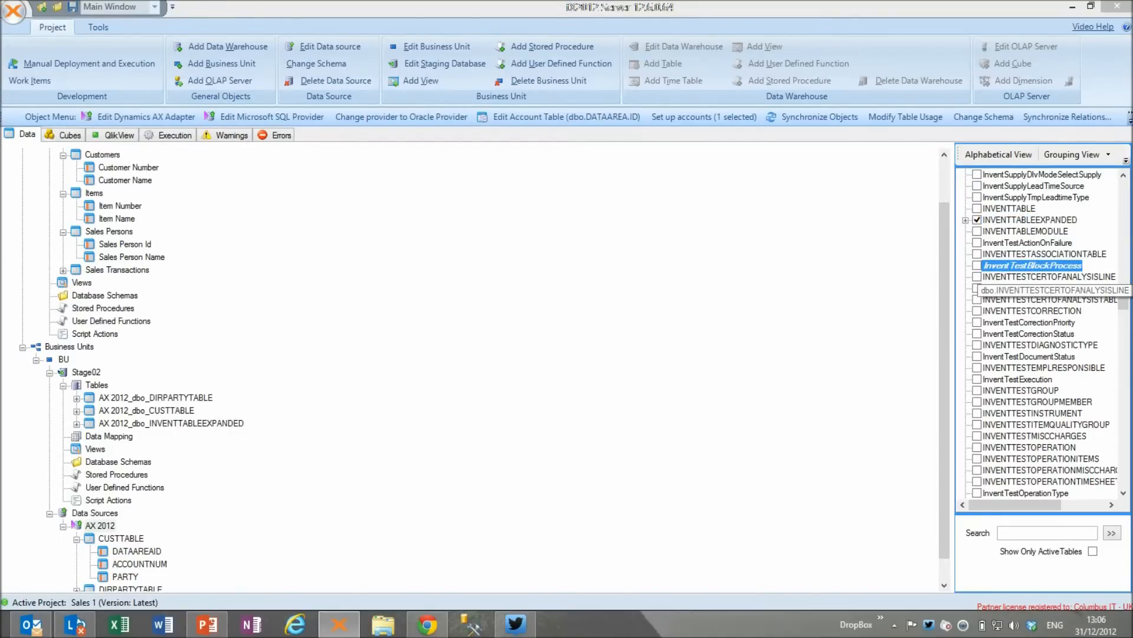
text(dirpe)
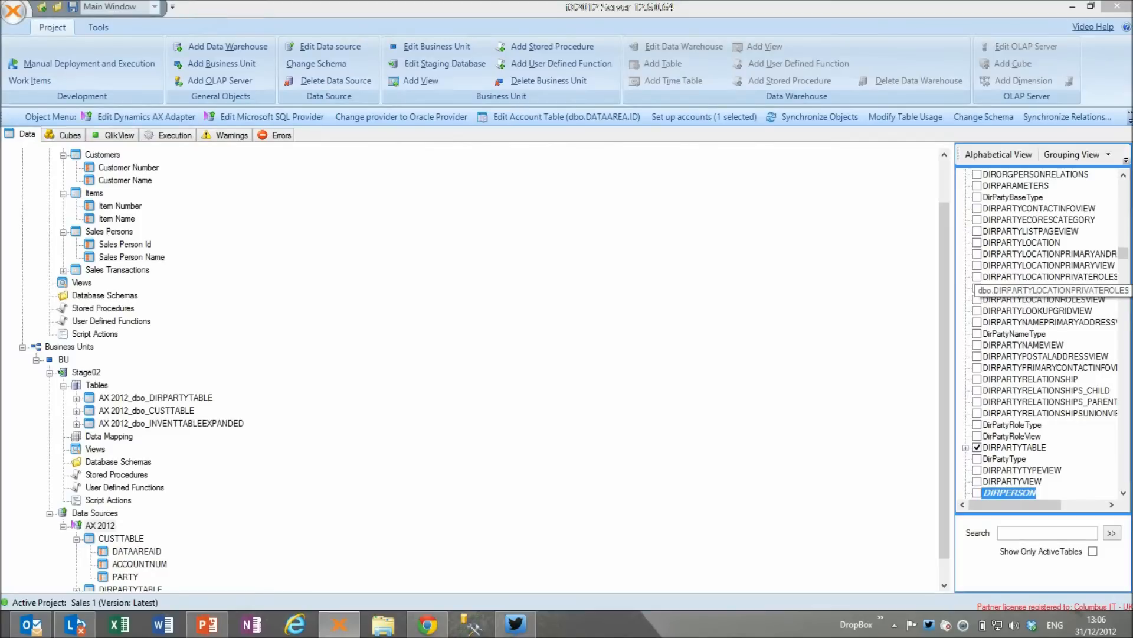
click(1124, 493)
click(1124, 493)
click(1123, 493)
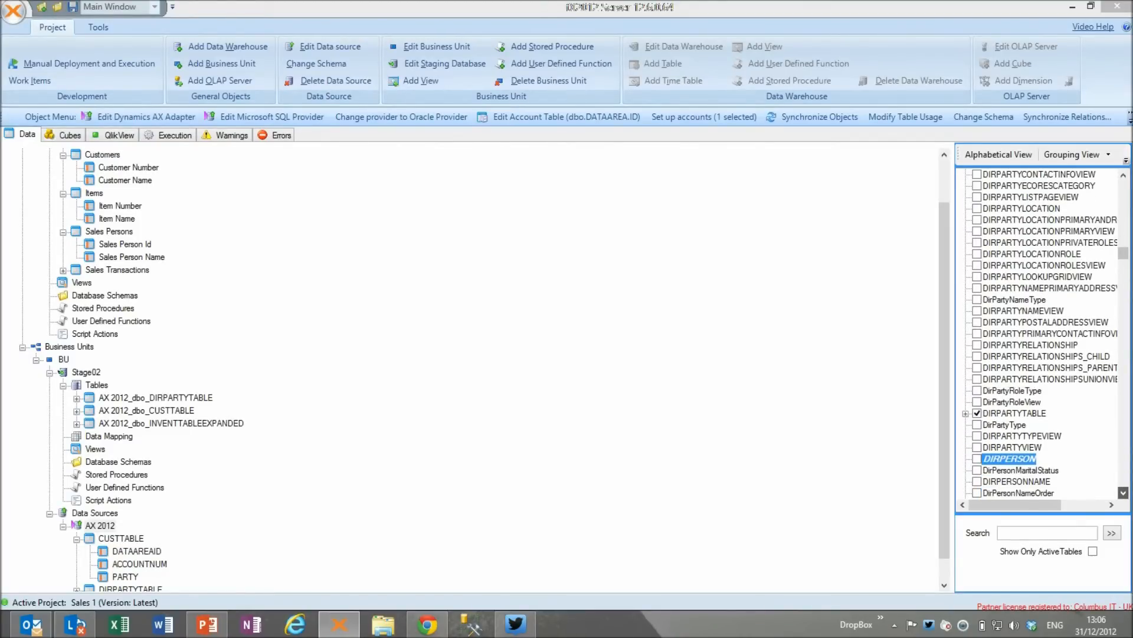
double_click(1030, 448)
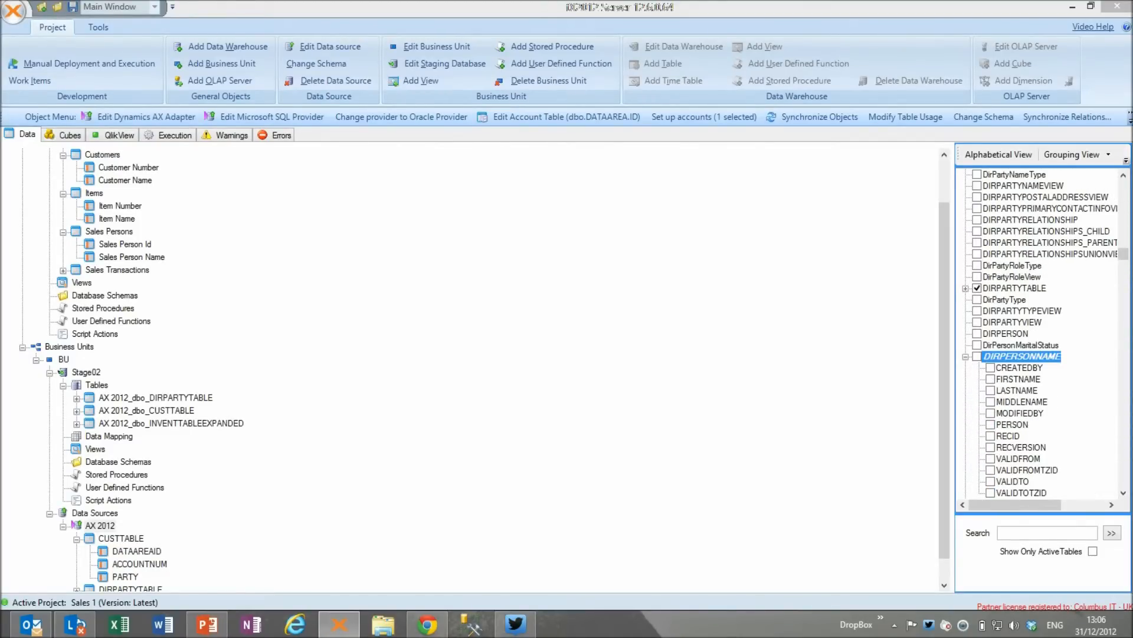
drag(1123, 254, 1123, 253)
click(1123, 493)
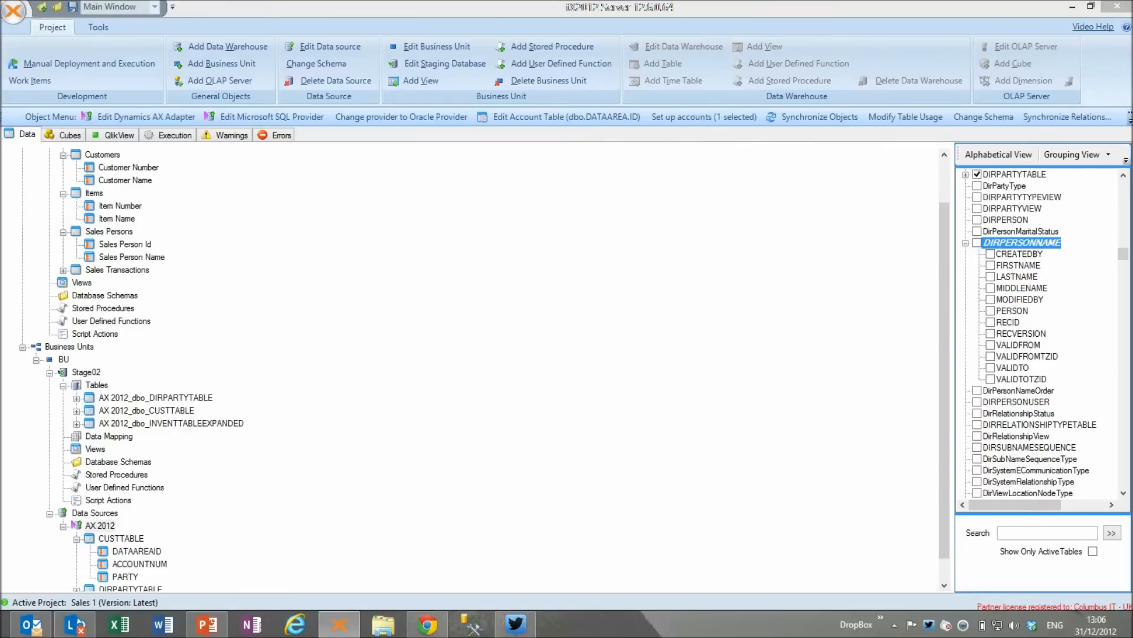
Select PERSON, FIRSTNAME and LASTNAME of DIRPERSONNAME for staging and expand the staged table
click(991, 311)
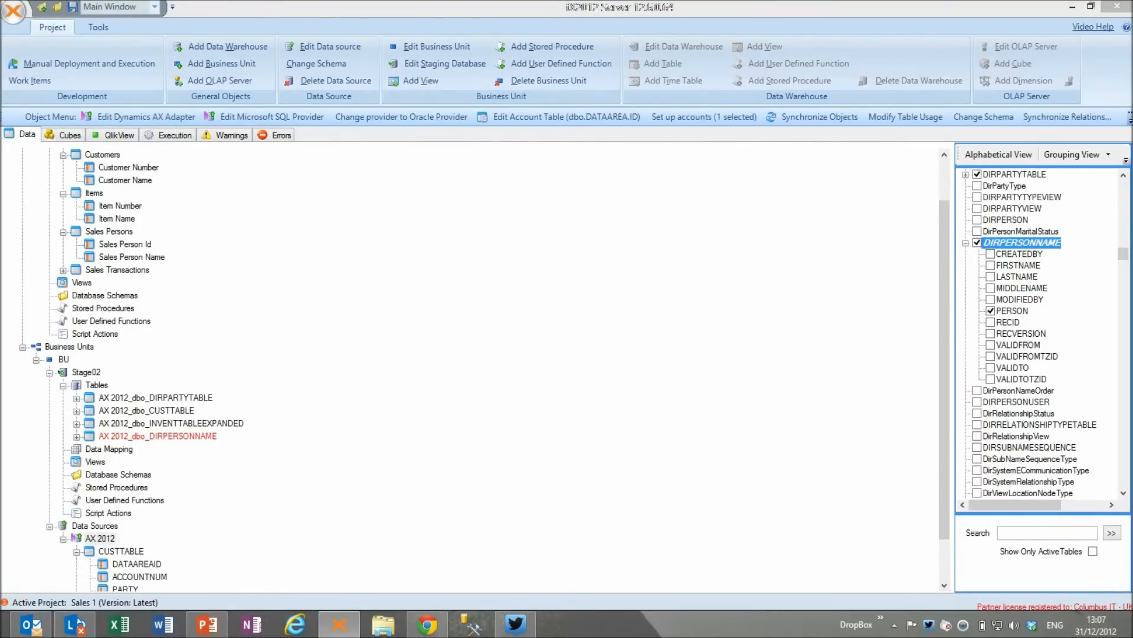
click(991, 265)
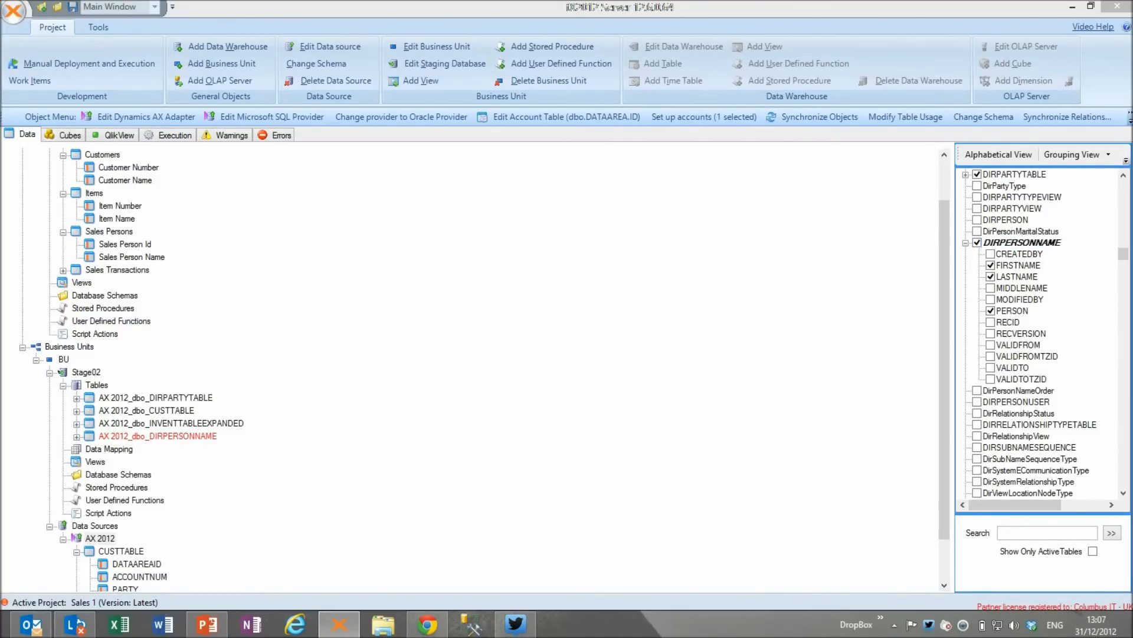
double_click(158, 437)
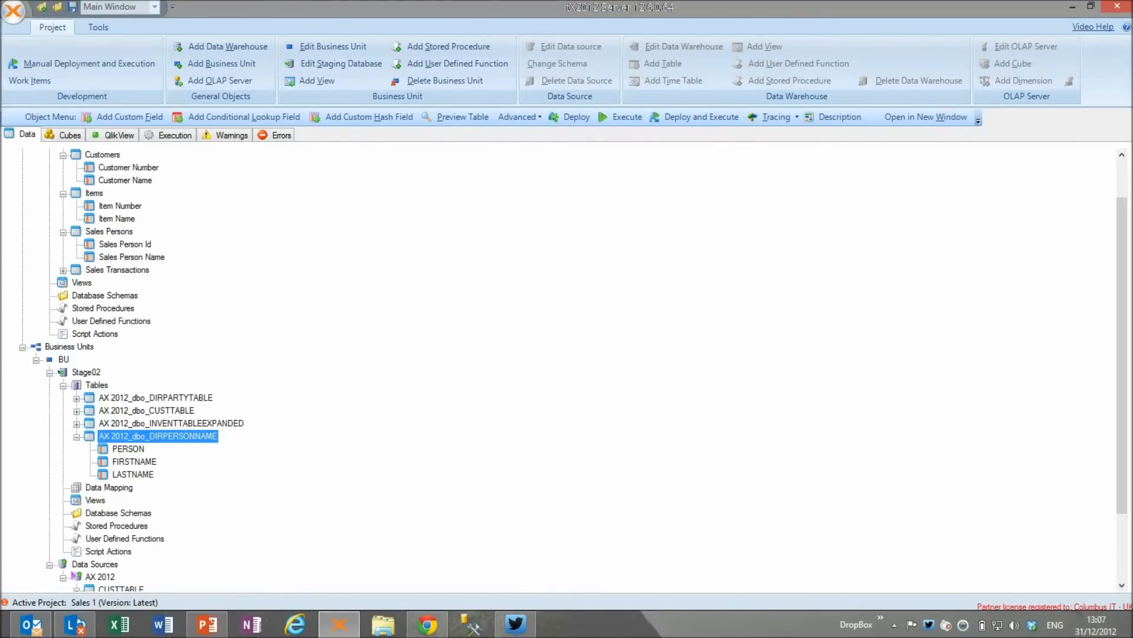
right_click(106, 385)
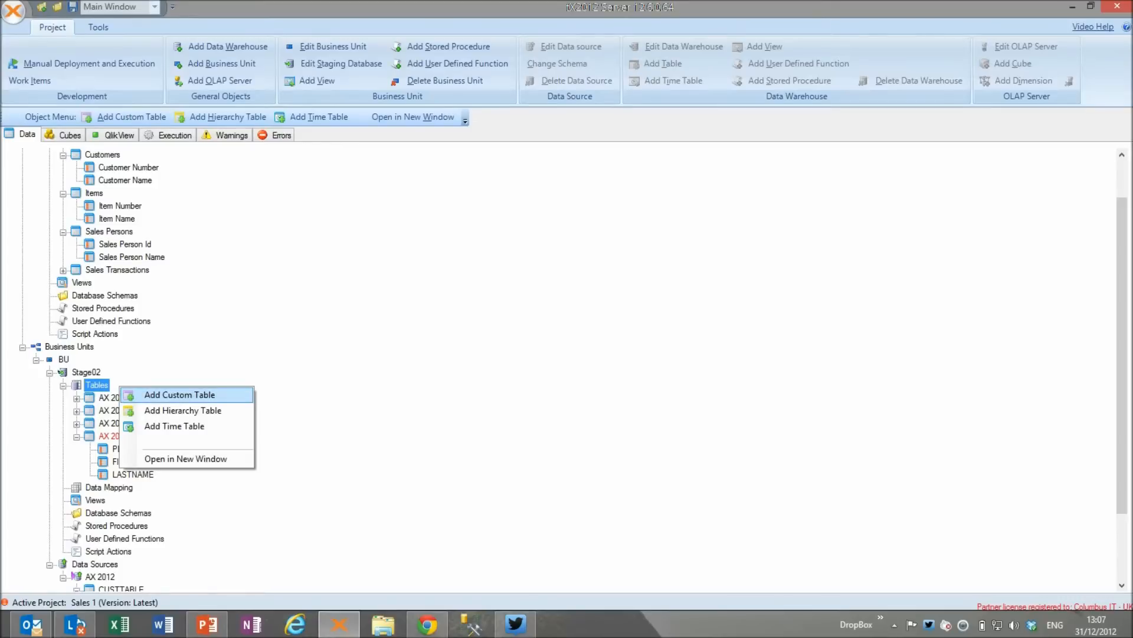
click(180, 394)
key(Escape)
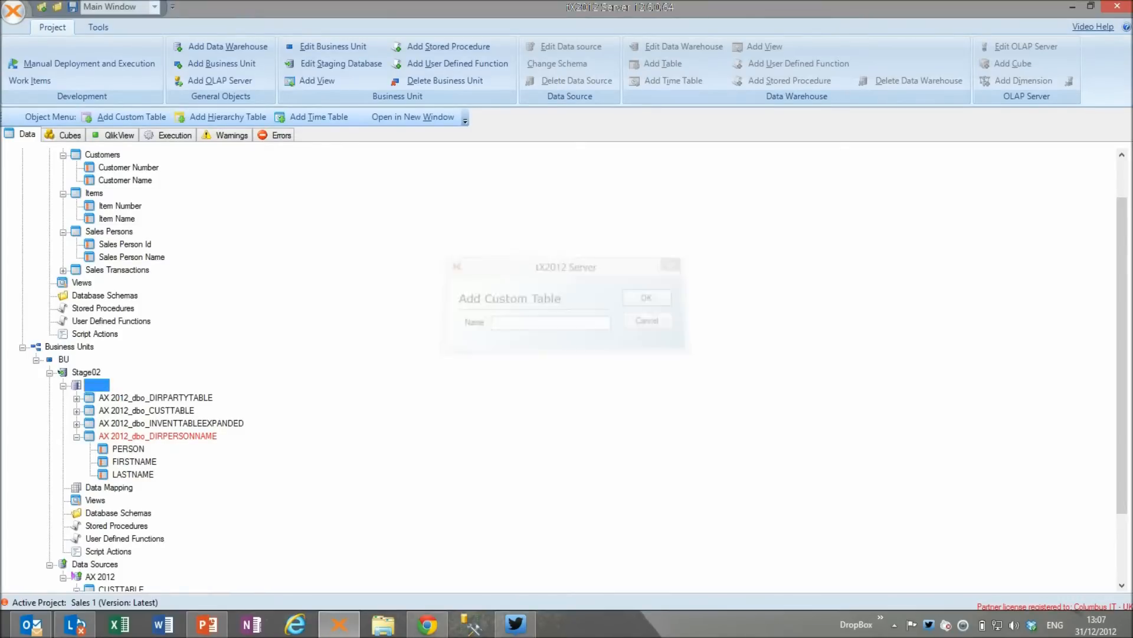
Add a custom text field named Sales Person Name with a text length of 100 to the staged DIRPERSONNAME
right_click(121, 435)
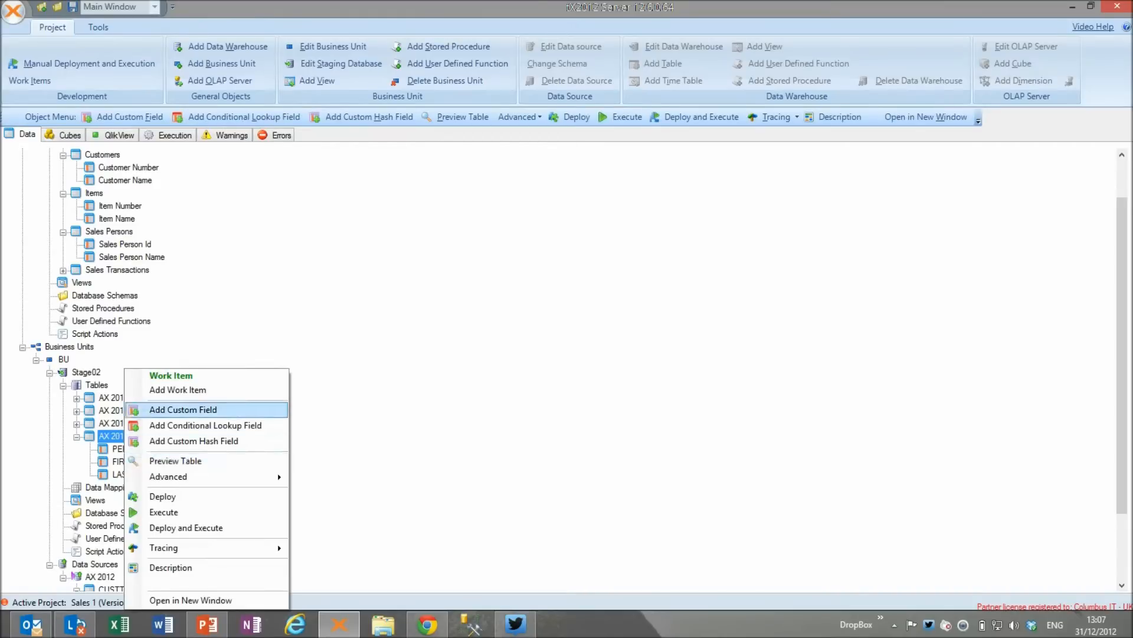
click(183, 409)
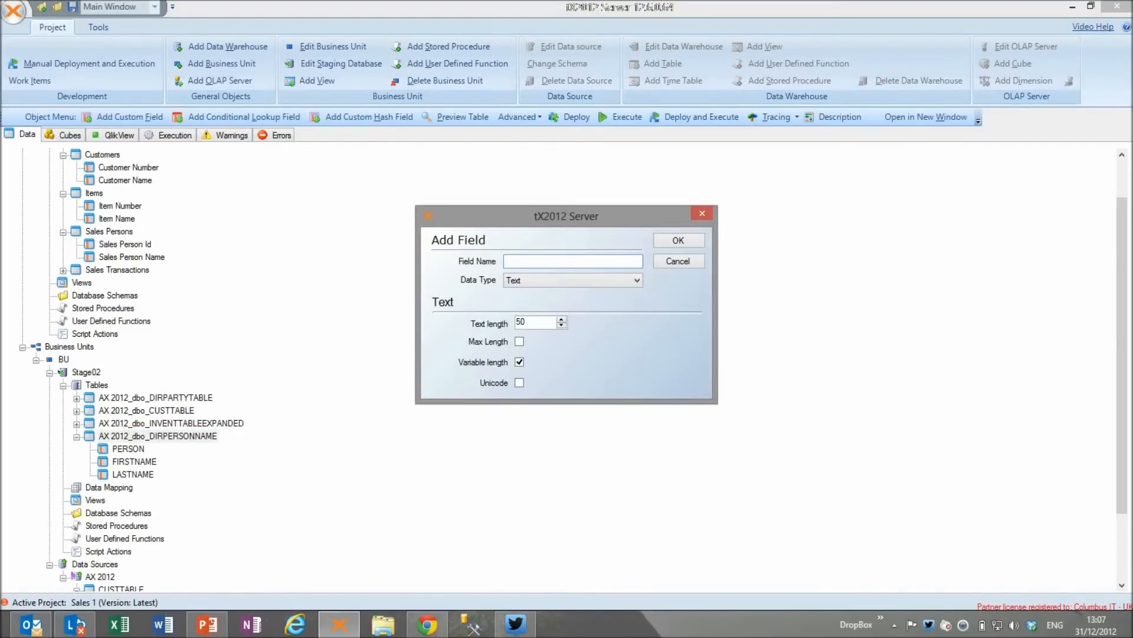
text(Sales Person Name)
key(Tab)
key(Tab)
text(100)
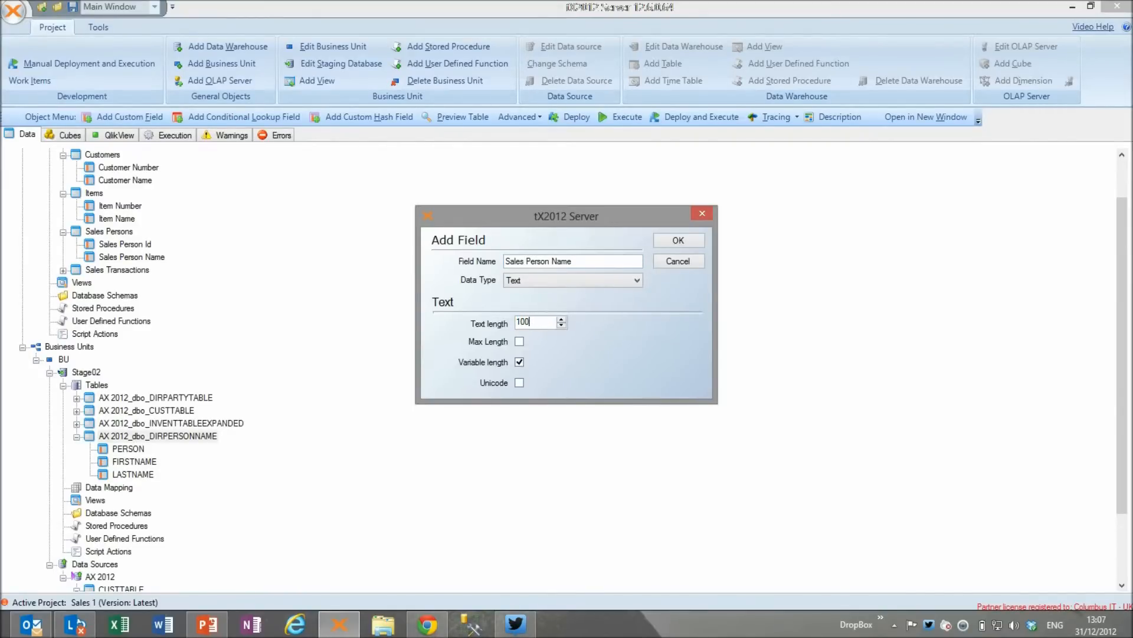
key(Return)
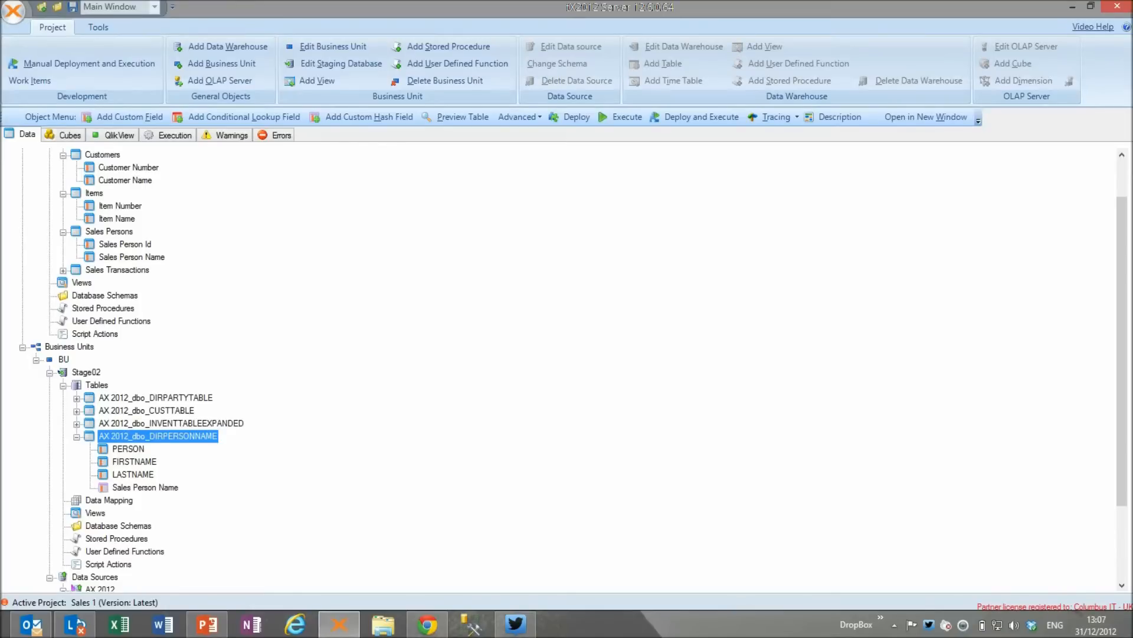
Add a field transformation with the Custom operator to the Sales Person Name field of the staged DIRPERSONNAME
click(154, 487)
right_click(154, 487)
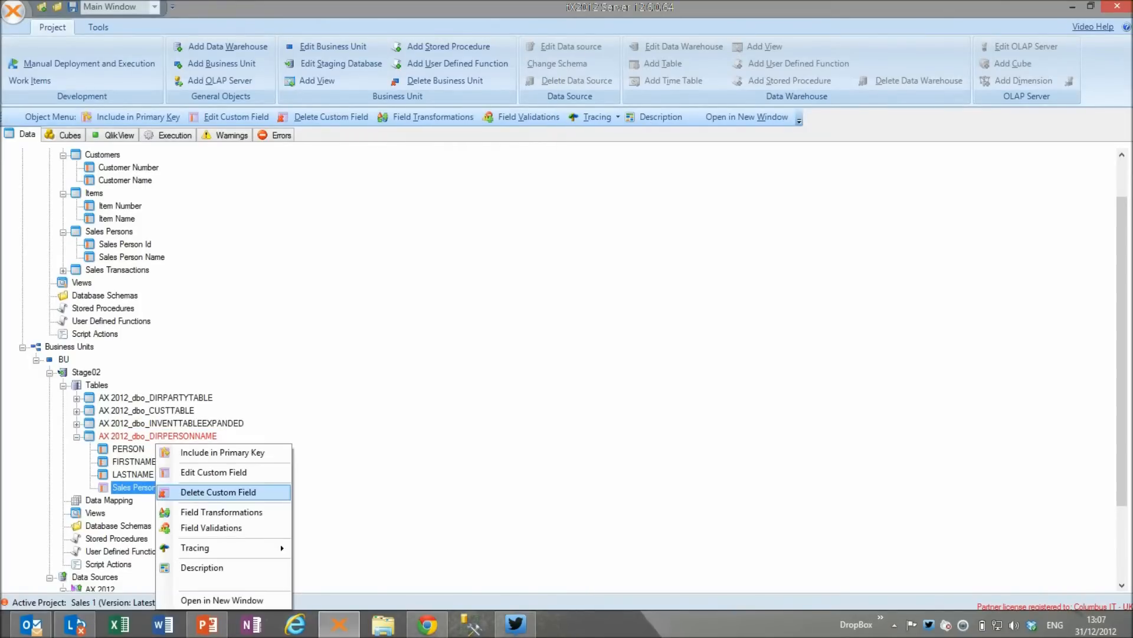
click(195, 511)
click(1084, 533)
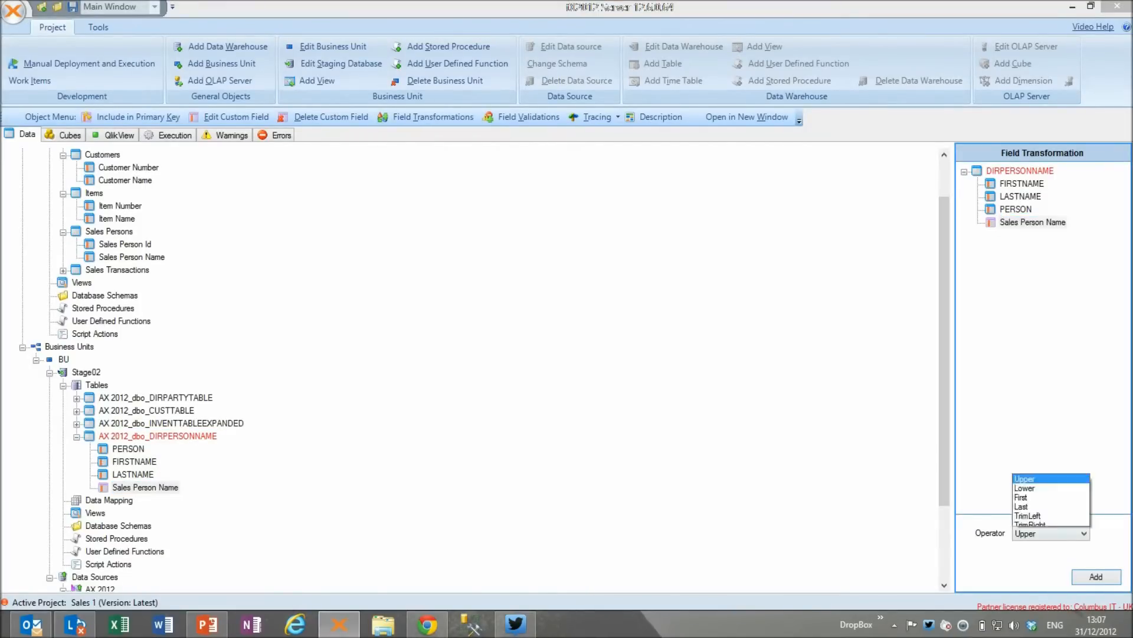
click(1051, 465)
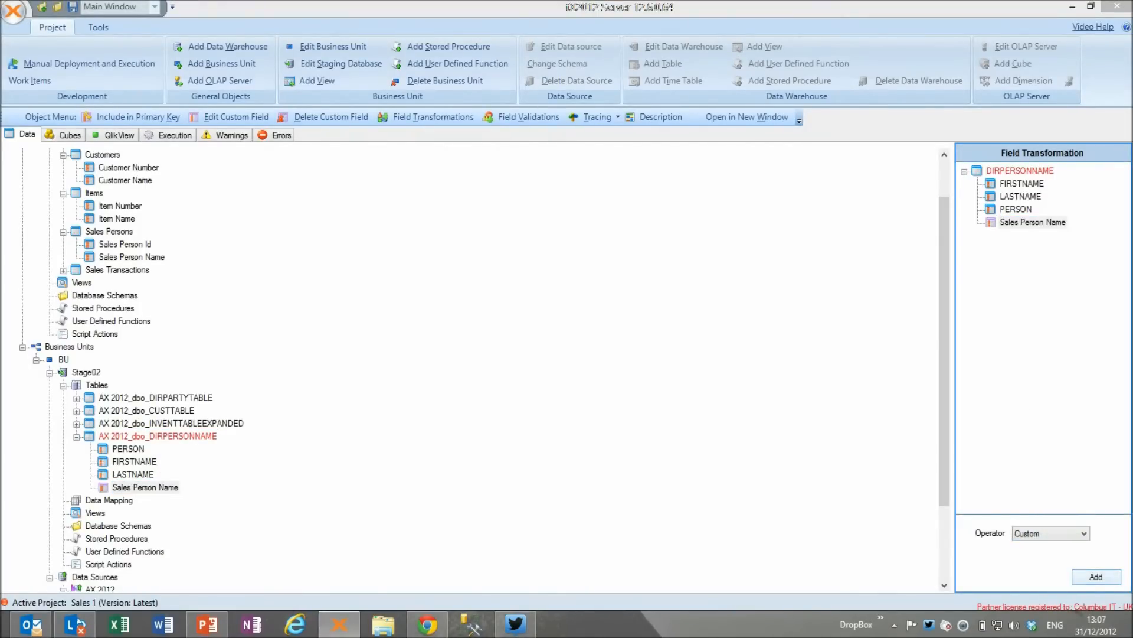
click(1096, 577)
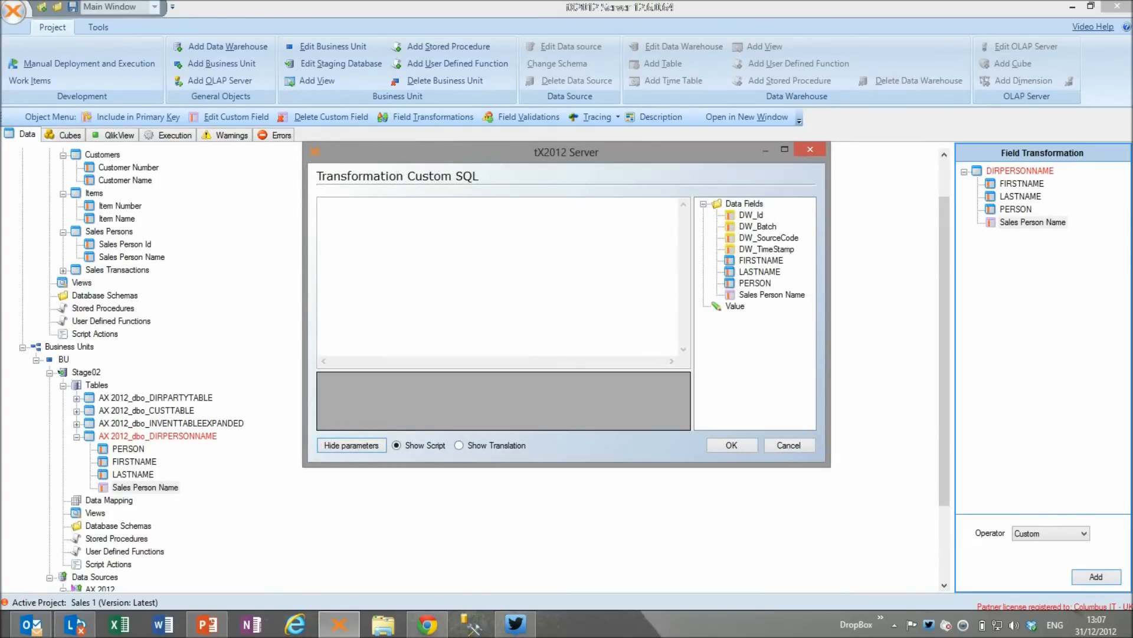
Define the transformation's custom SQL as [FIRSTNAME] +' ' + [LASTNAME] using the table's data fields, and accept it
drag(761, 260, 448, 242)
click(368, 204)
text(+)
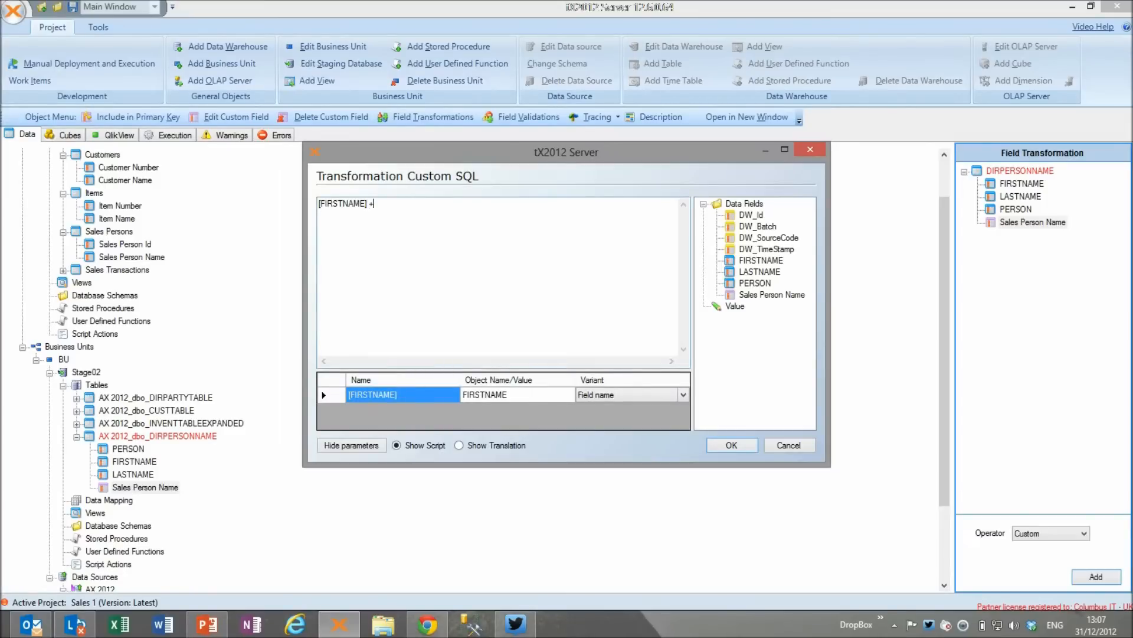
text(' ')
double_click(760, 271)
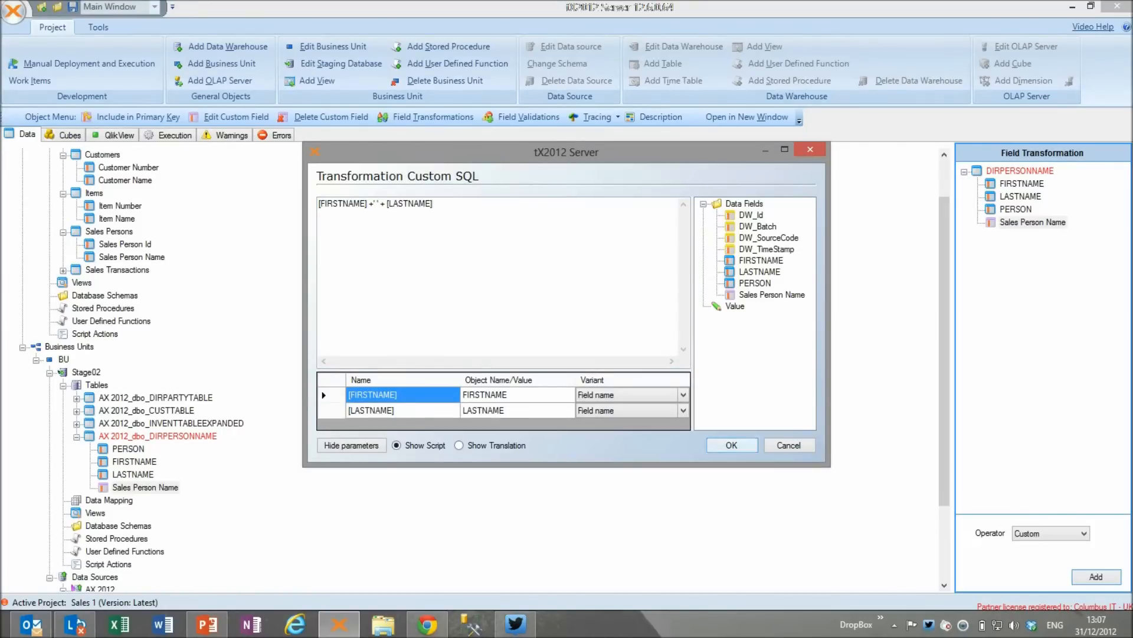
click(732, 445)
Deploy and execute the staged DIRPERSONNAME and preview its data
right_click(188, 436)
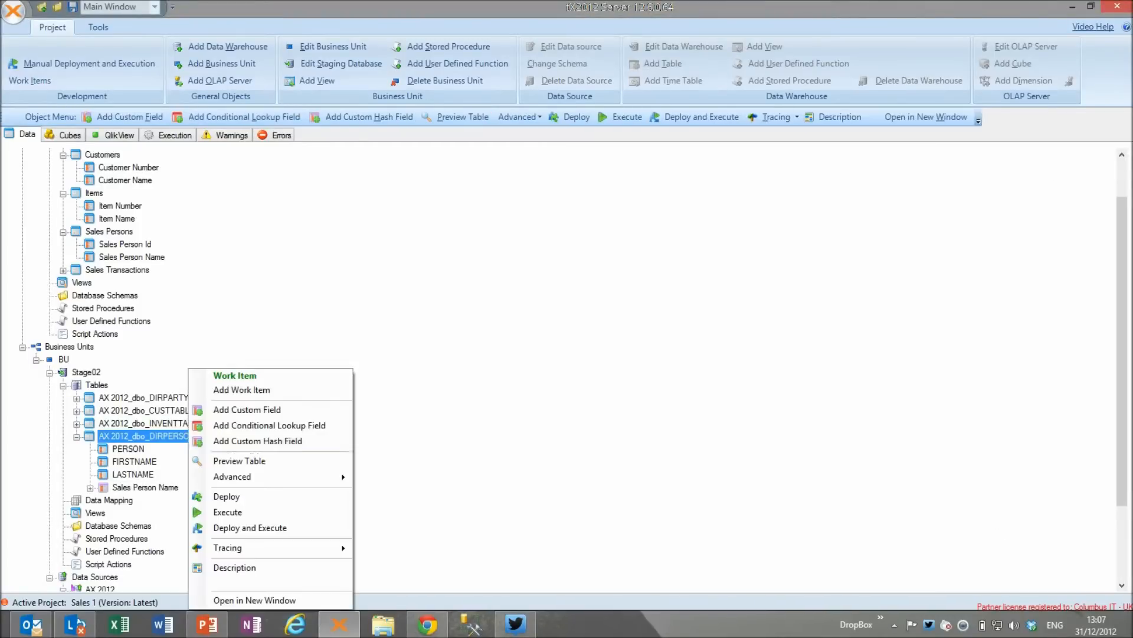
click(250, 527)
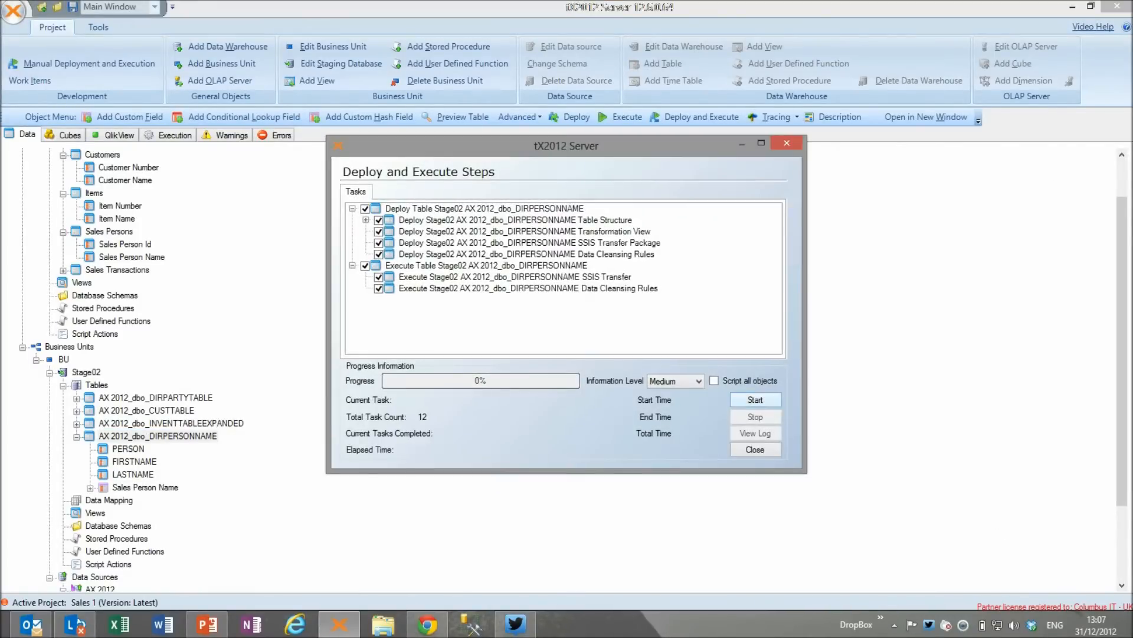
key(Return)
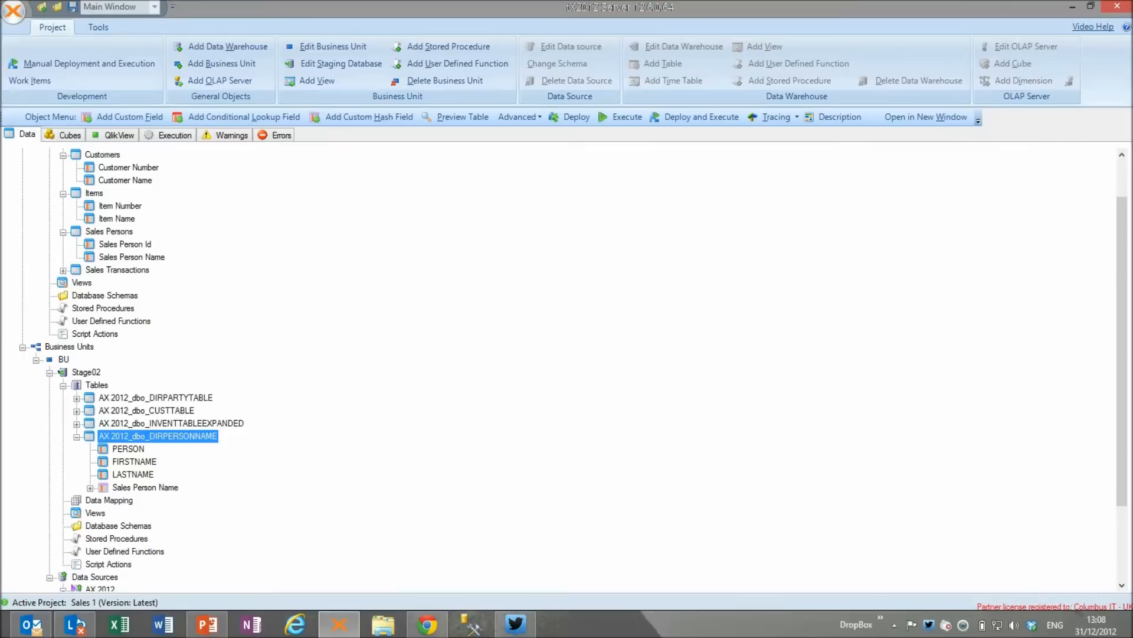
right_click(192, 436)
click(248, 460)
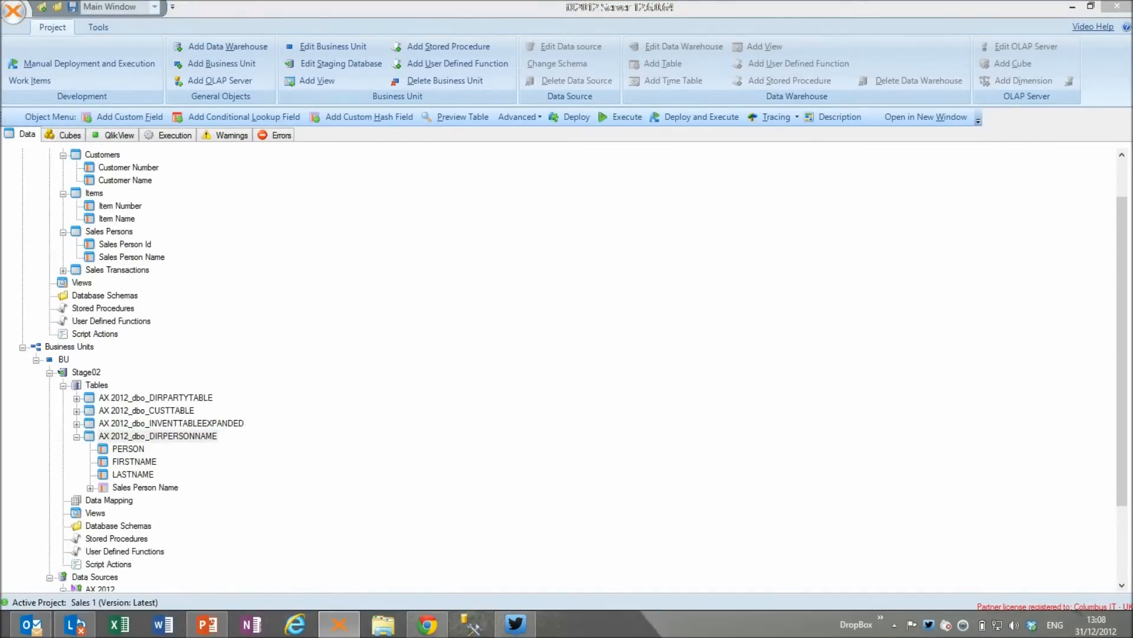
Expand the warehouse's Sales Transactions table to review its required fields, and collapse the staged DIRPERSONNAME table
double_click(113, 270)
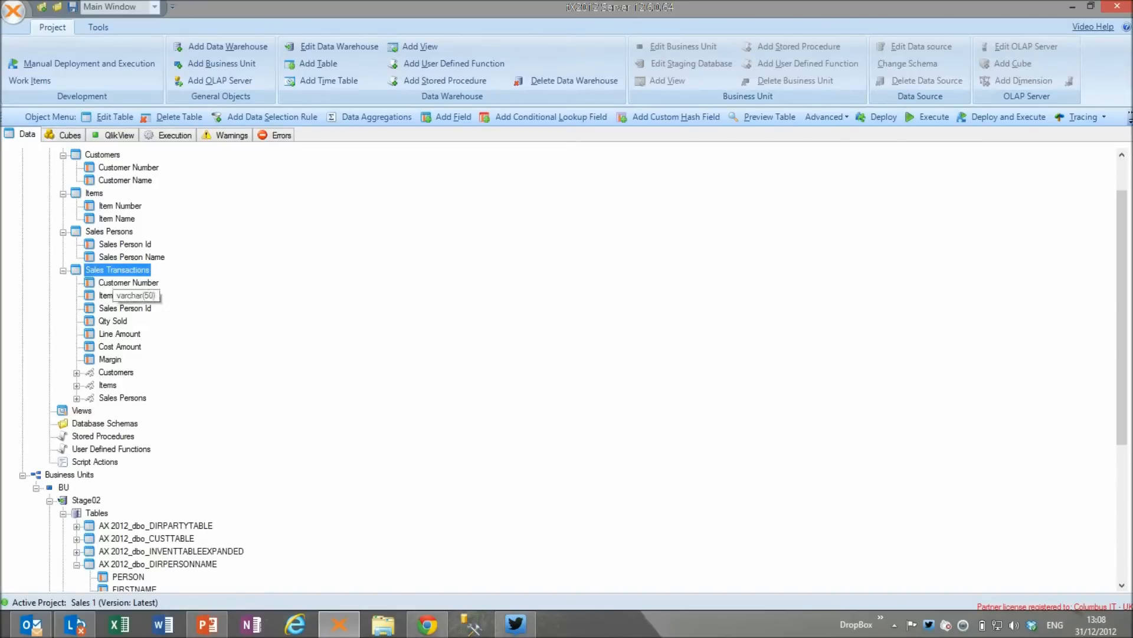
scroll(567, 372, down, 3)
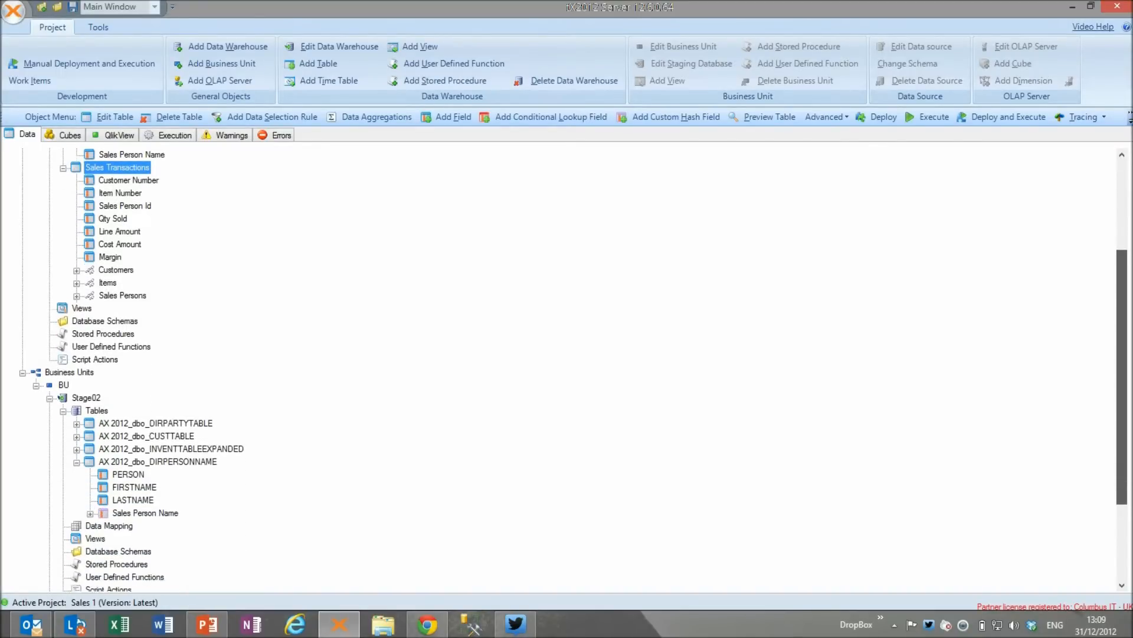
scroll(566, 372, down, 3)
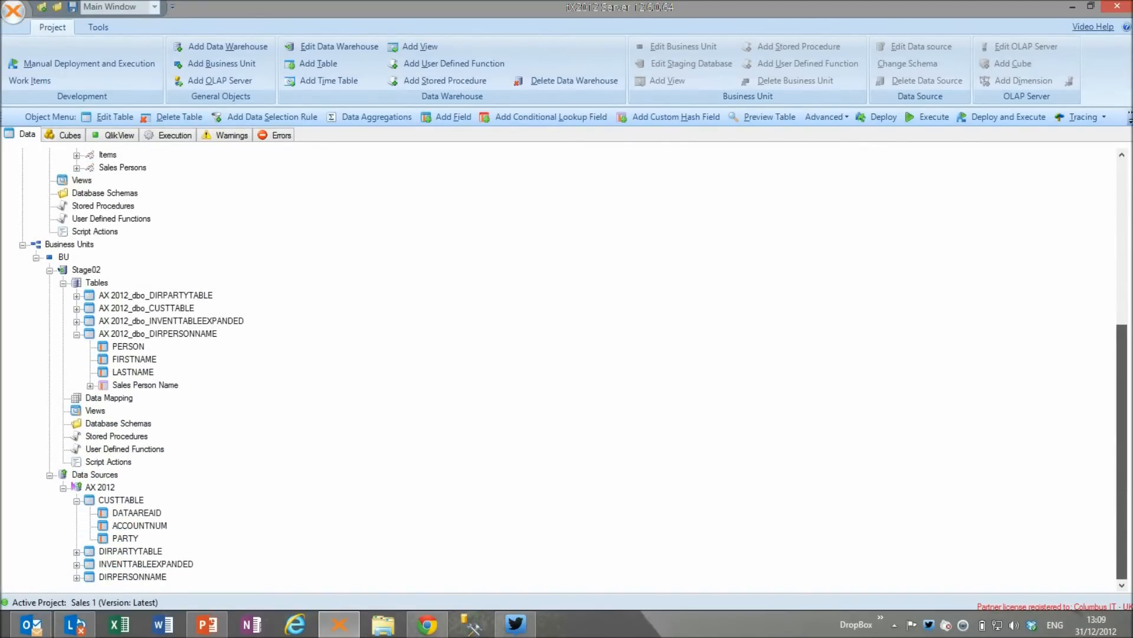
double_click(158, 334)
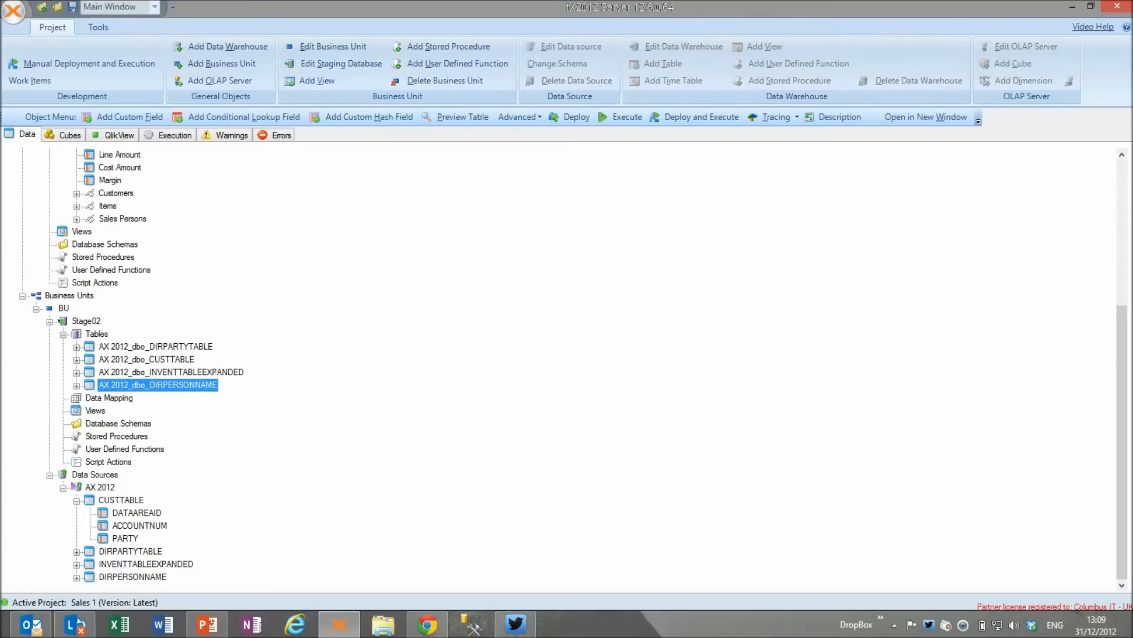
Locate CUSTINVOICETRANSEXPANDED among the AX 2012 source tables and expand its field list
double_click(121, 500)
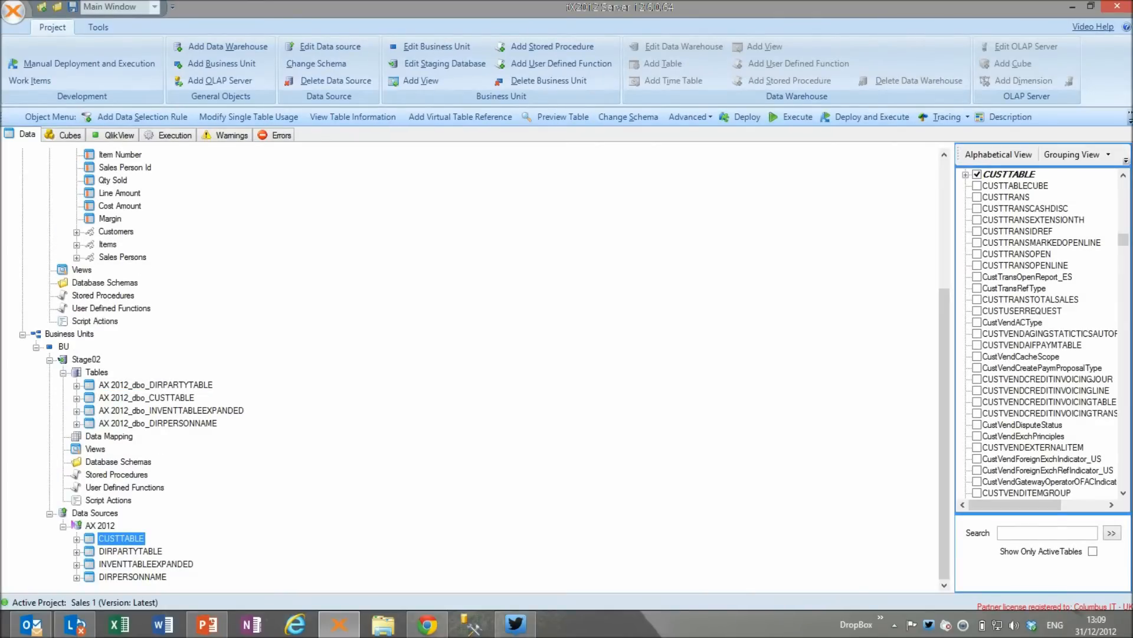
click(1020, 357)
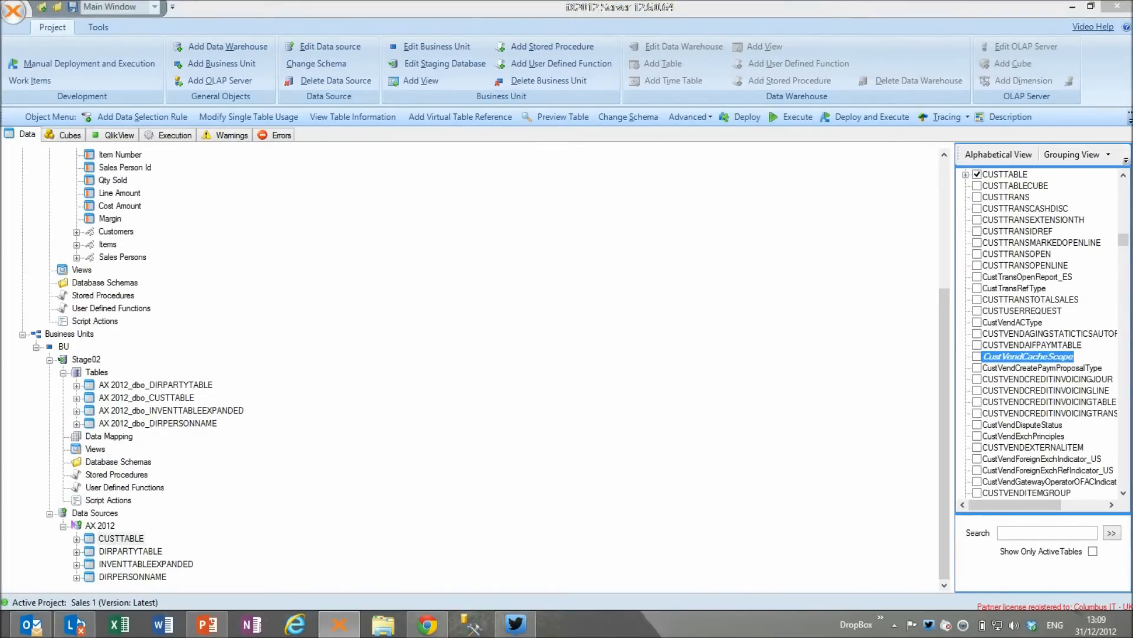
text(custin)
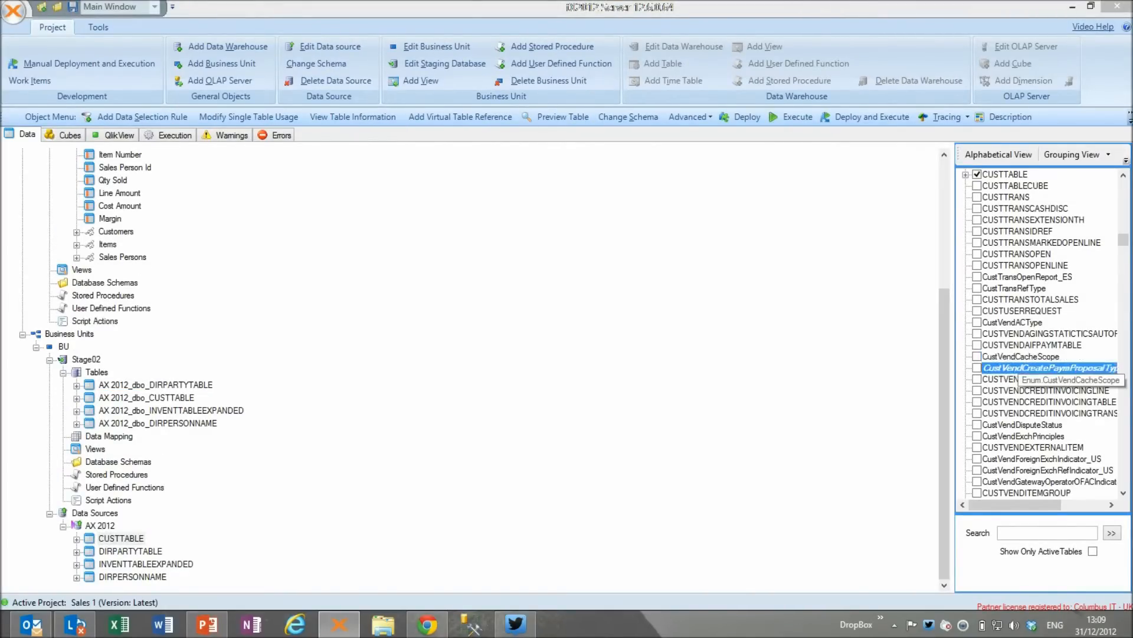
text(voicetranse)
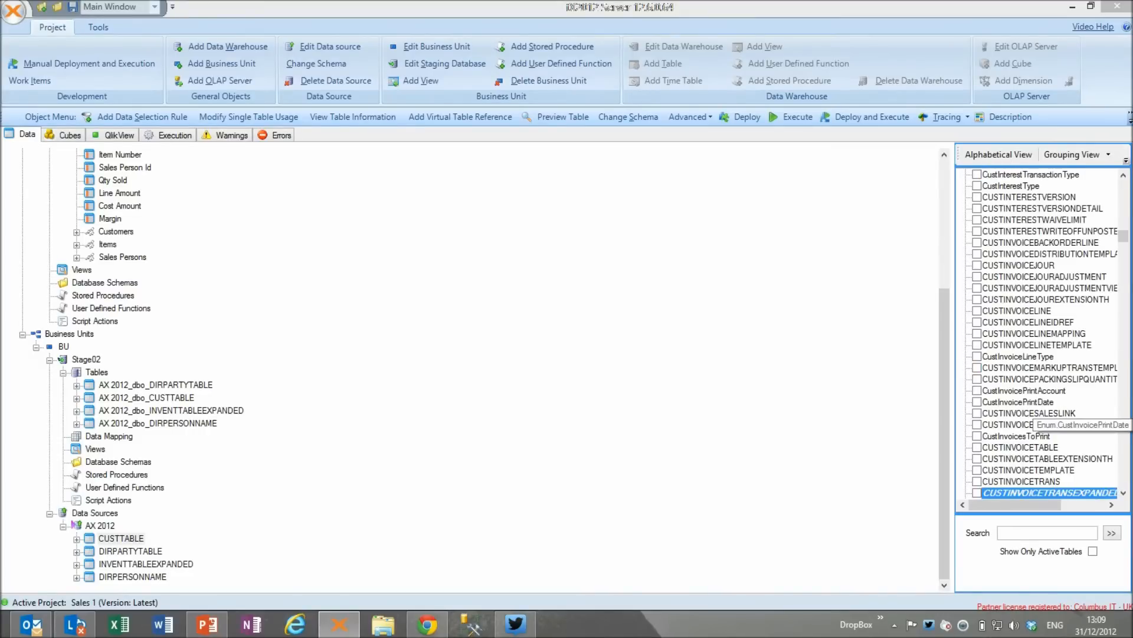
click(1124, 493)
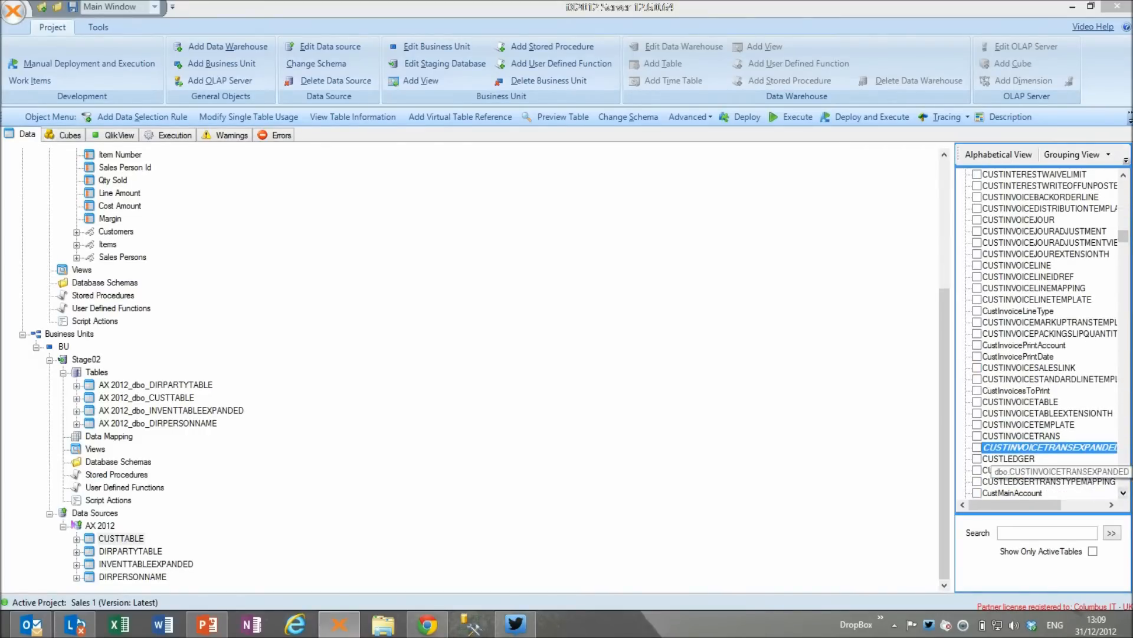
double_click(993, 448)
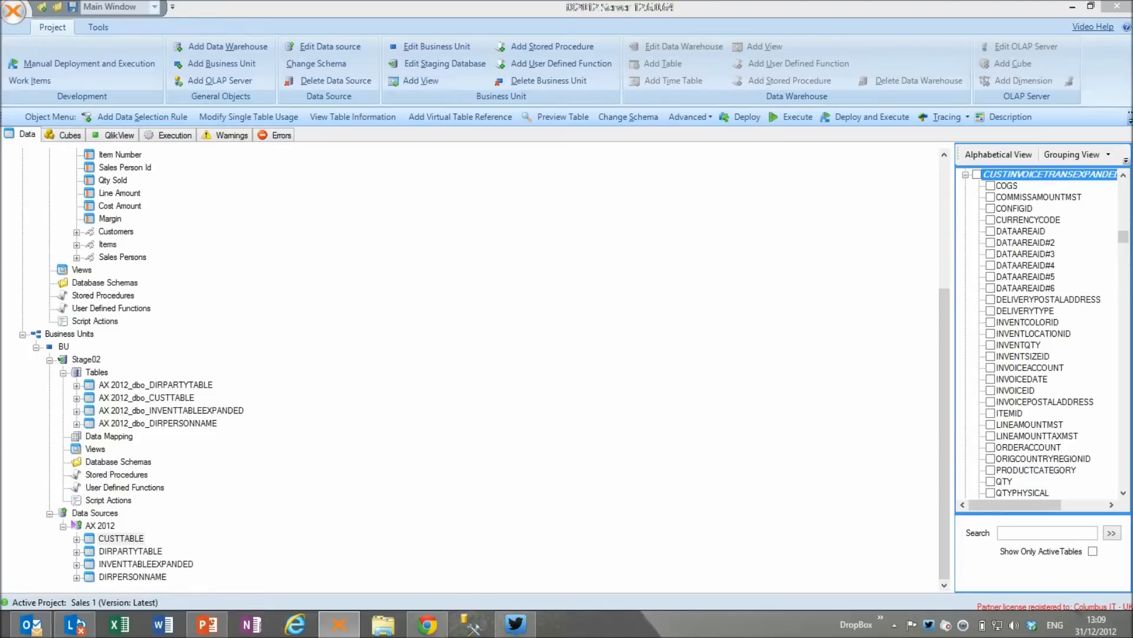
Stage the COGS, DATAAREAID, INVOICEACCOUNT, INVOICEID and ITEMID fields of the source table CUSTINVOICETRANSEXPANDED
click(1124, 492)
click(1124, 493)
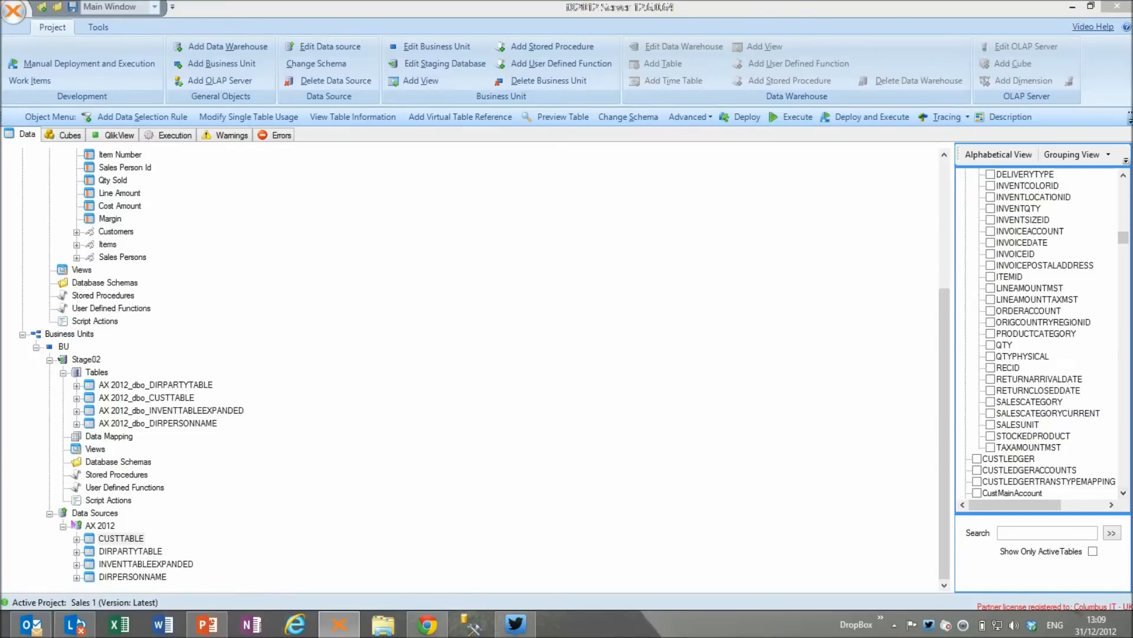
click(1123, 175)
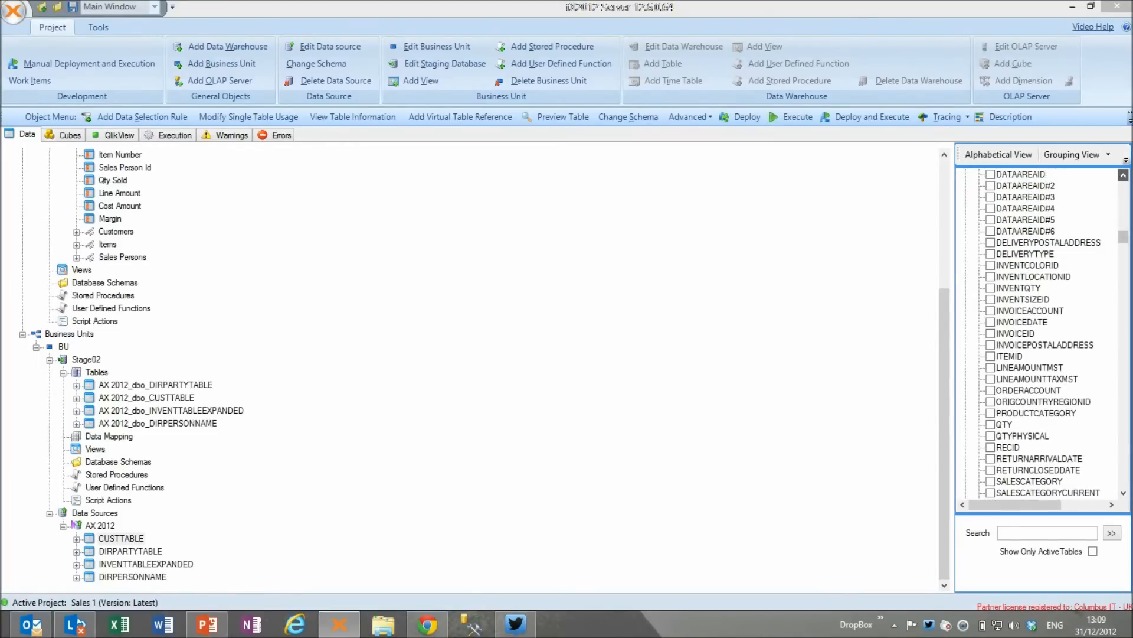
click(990, 220)
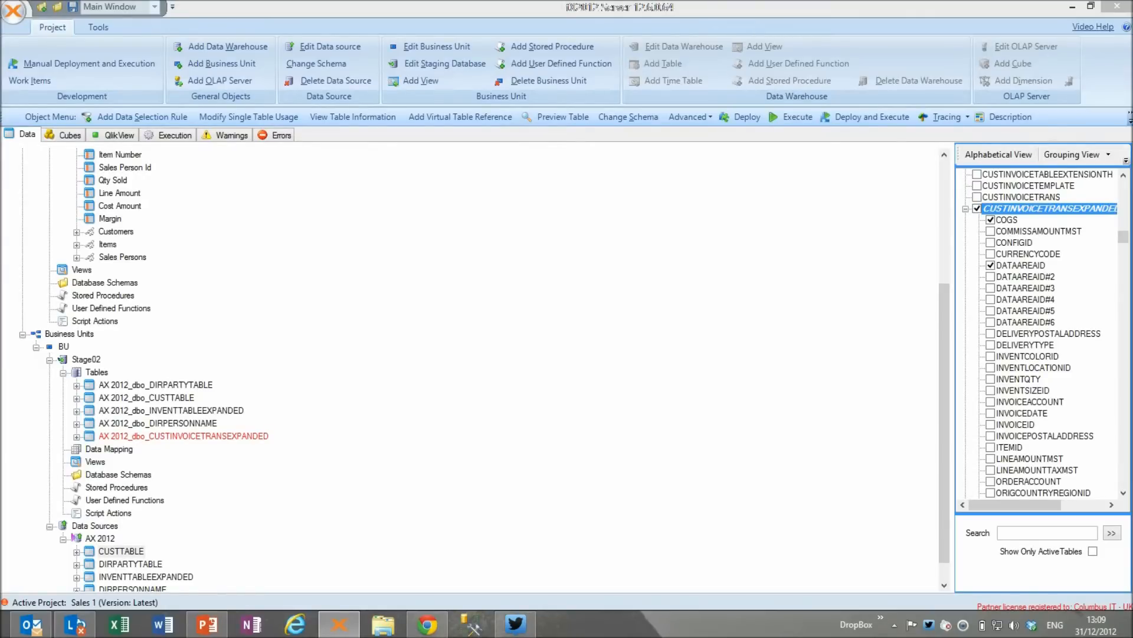
click(991, 447)
Add the LINEAMOUNTMST and QTY fields of CUSTINVOICETRANSEXPANDED to the staged selection
click(1124, 492)
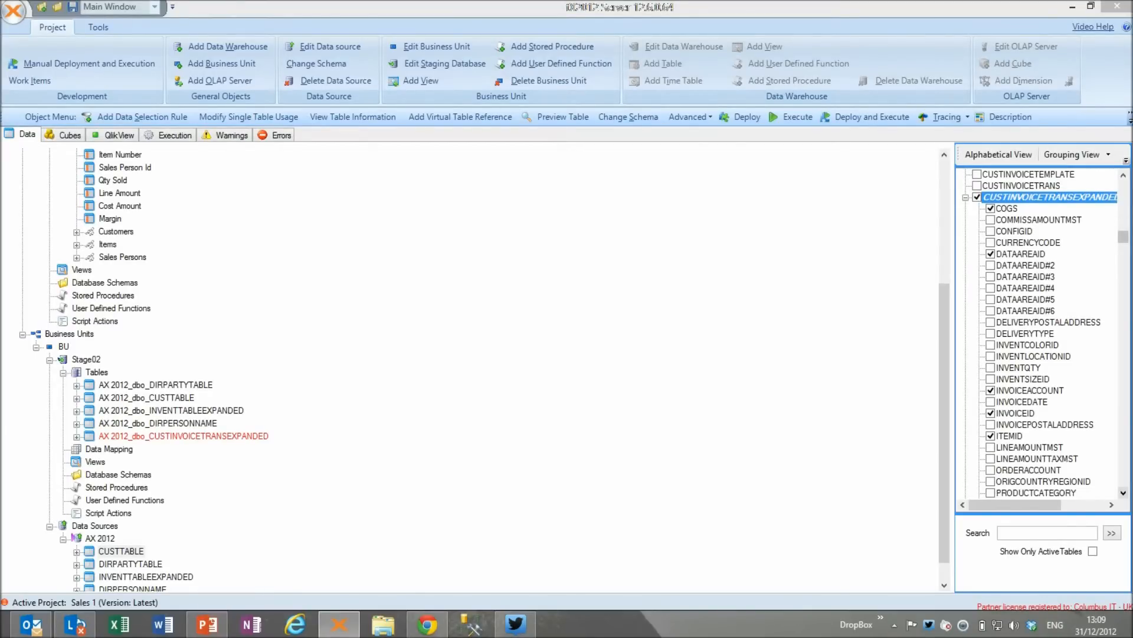
click(1123, 493)
click(991, 436)
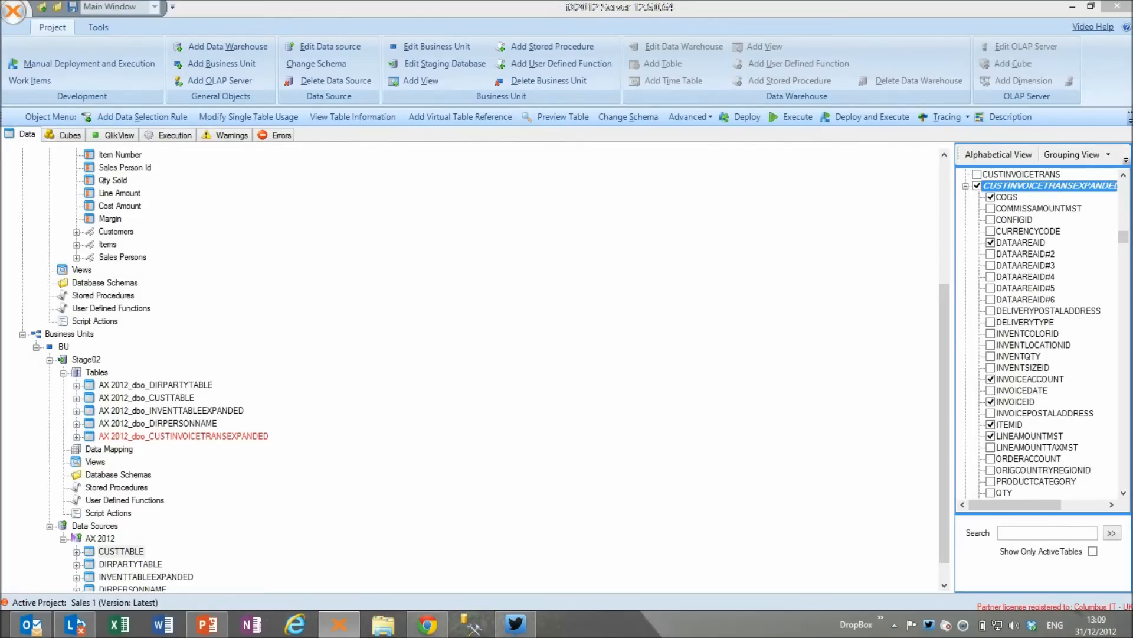
click(1123, 493)
click(1124, 493)
click(1123, 493)
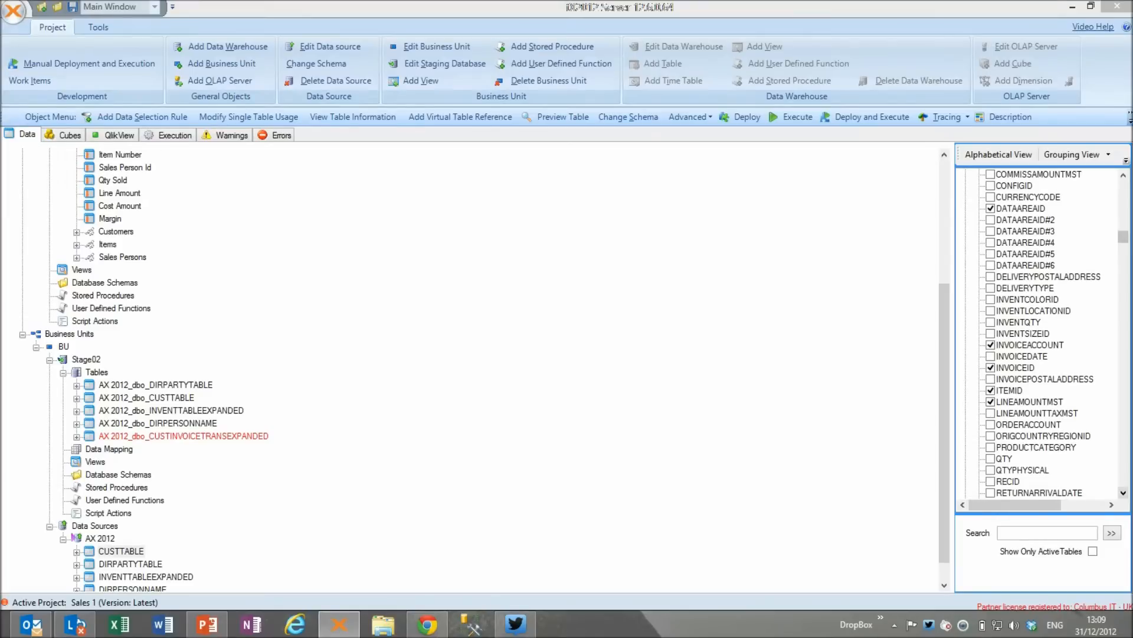
click(991, 459)
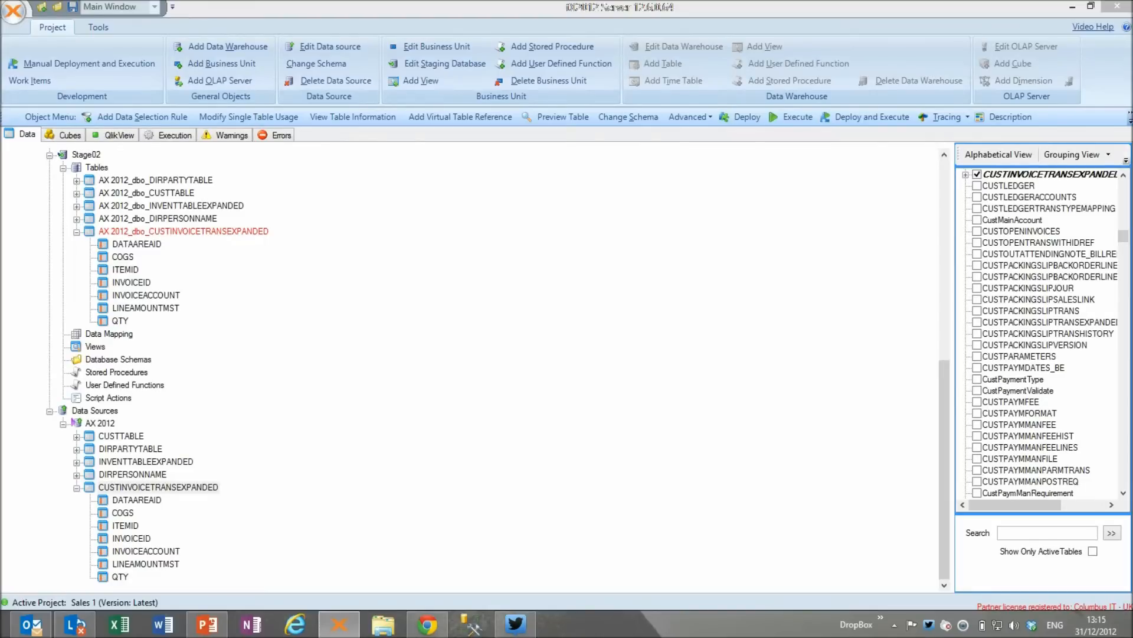
Stage the MAINCONTACTWORKER field of the source CUSTTABLE and add it to the staged CUSTINVOICETRANSEXPANDED as a lookup field
click(121, 436)
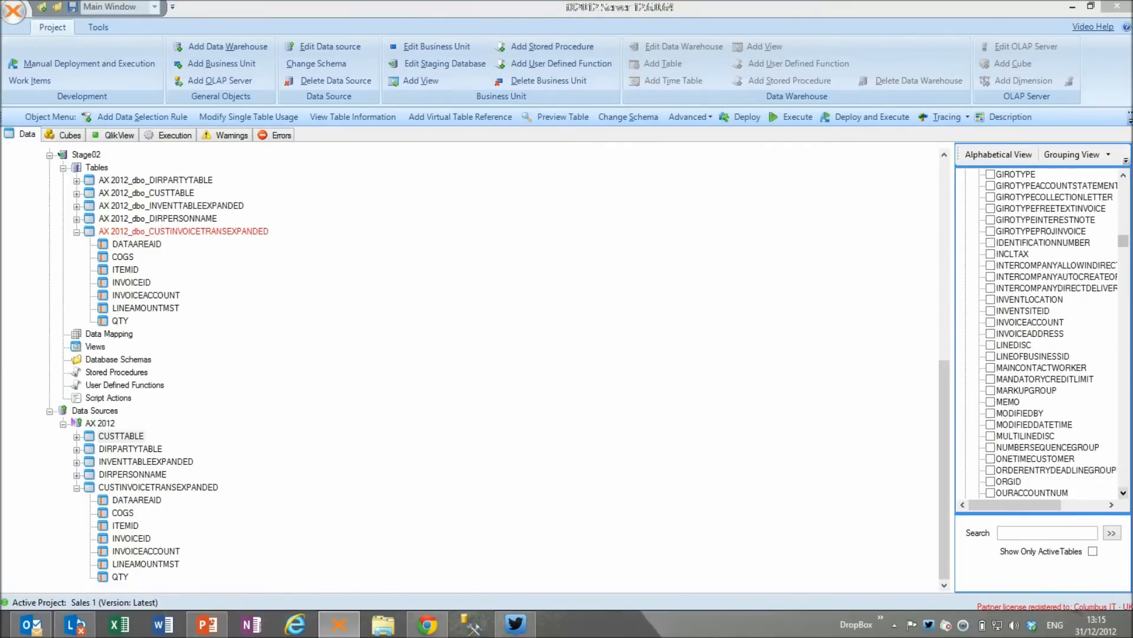
click(991, 368)
double_click(146, 193)
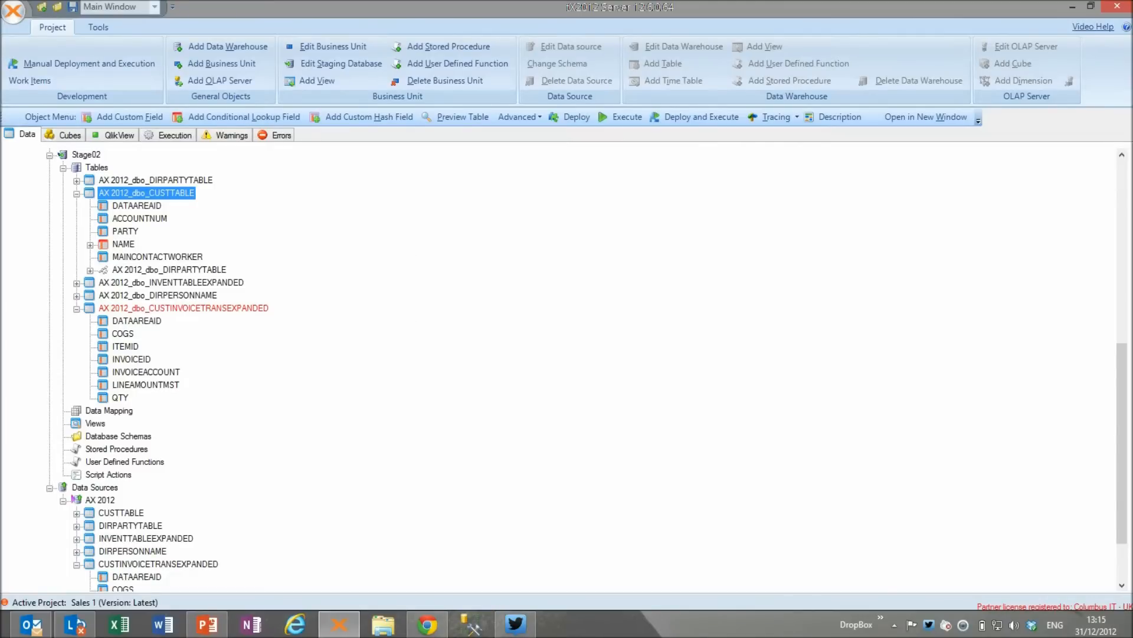
click(157, 256)
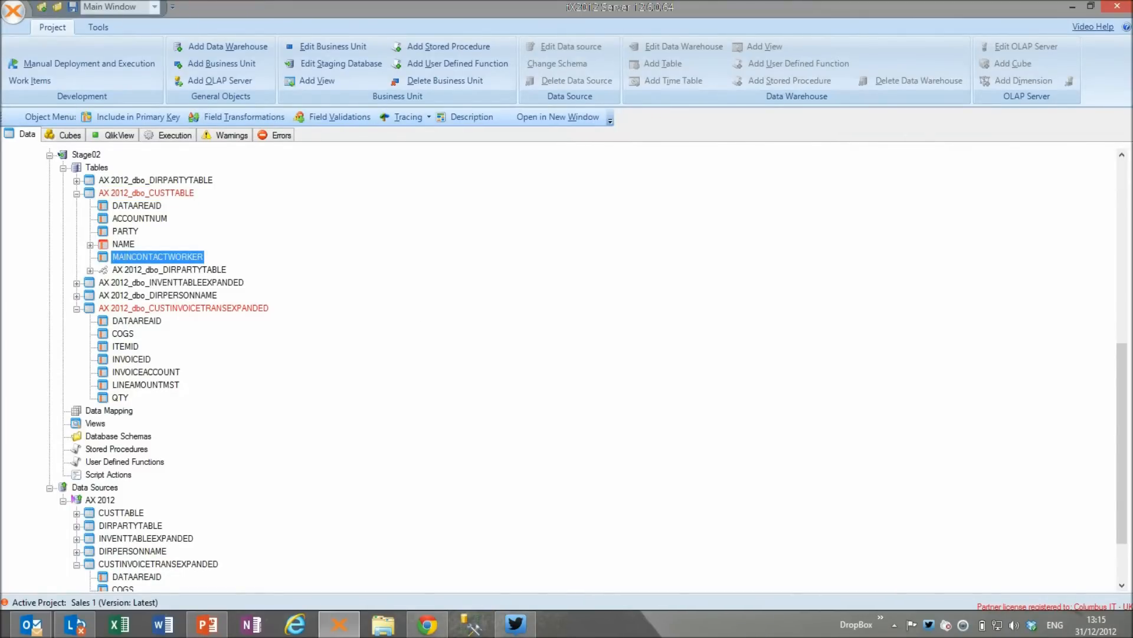
drag(157, 257, 183, 308)
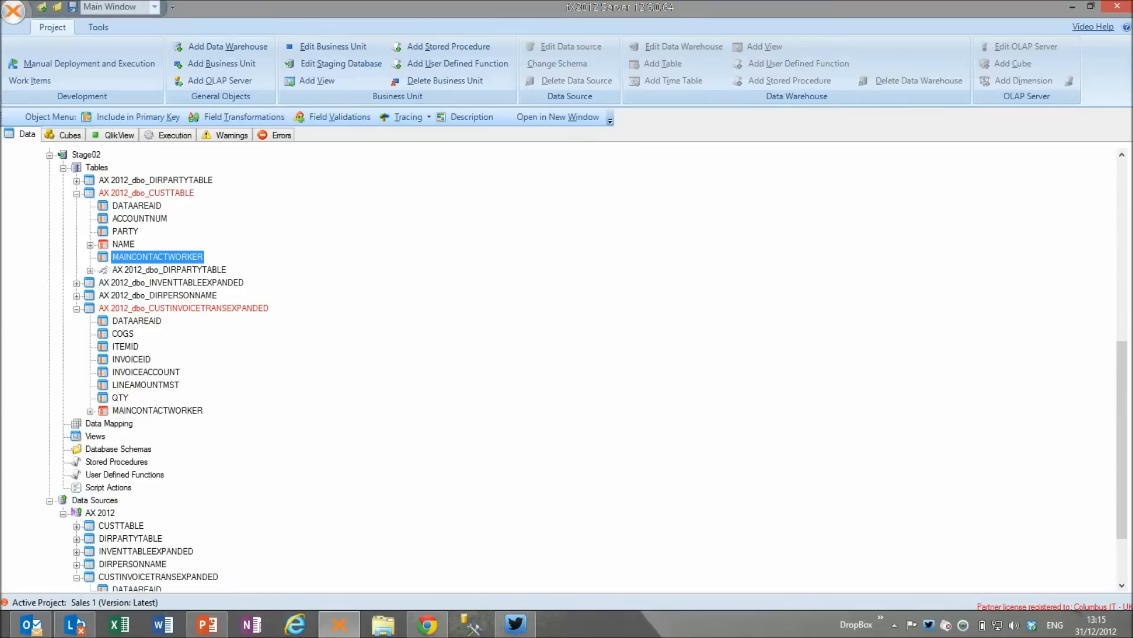
Add a join to the MAINCONTACTWORKER lookup matching ACCOUNTNUM Equal to the variable field INVOICEACCOUNT
click(90, 411)
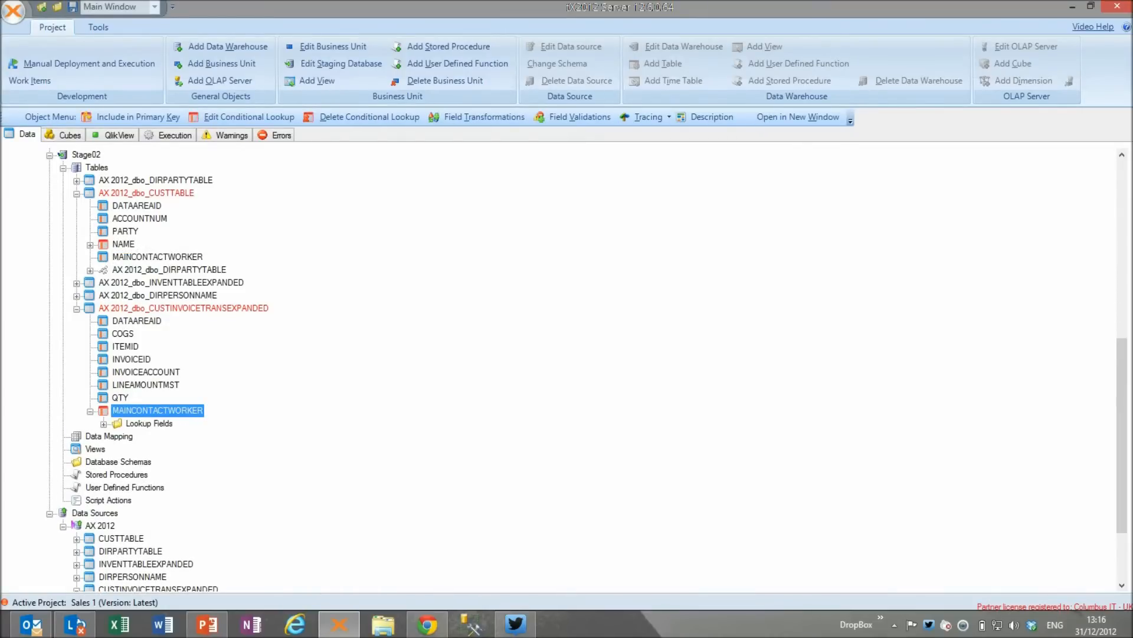
click(104, 424)
click(118, 437)
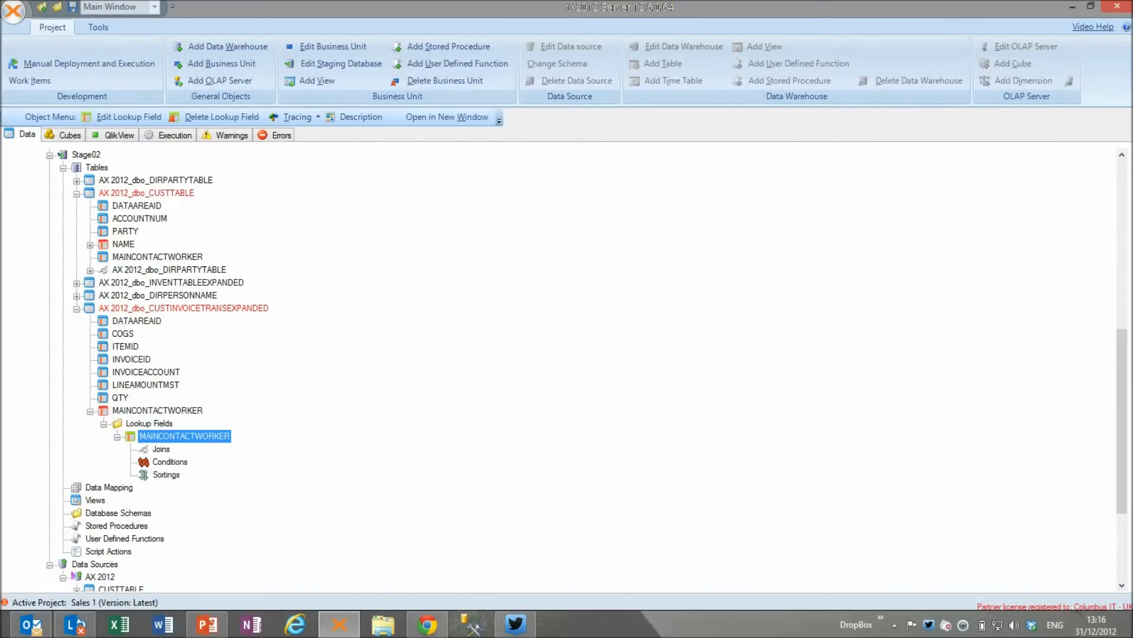
right_click(168, 449)
click(200, 455)
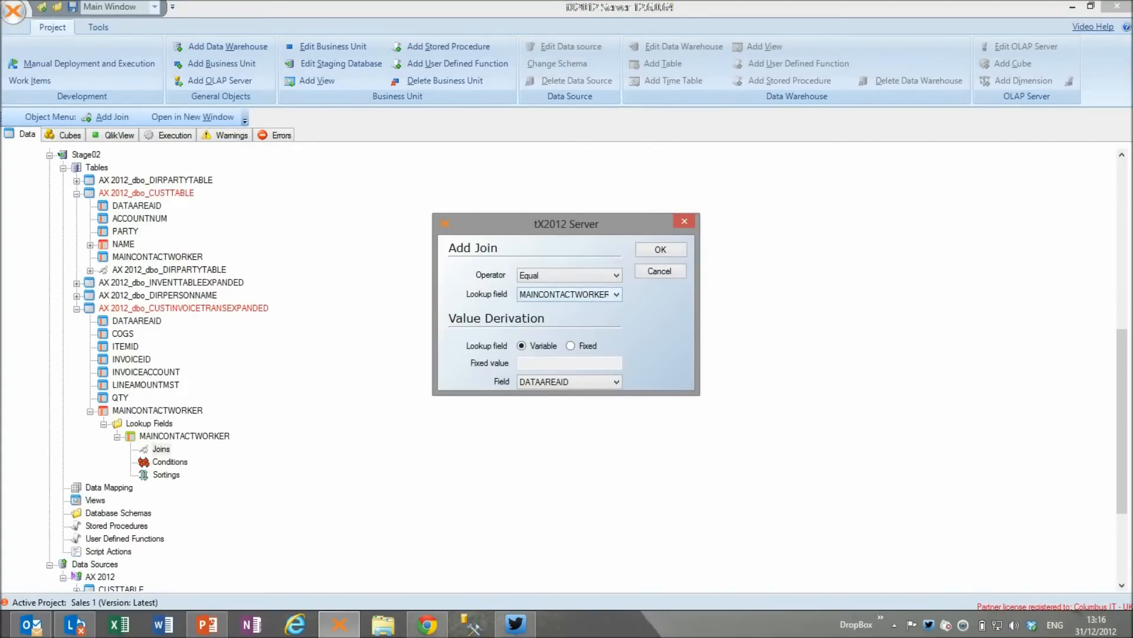
click(616, 294)
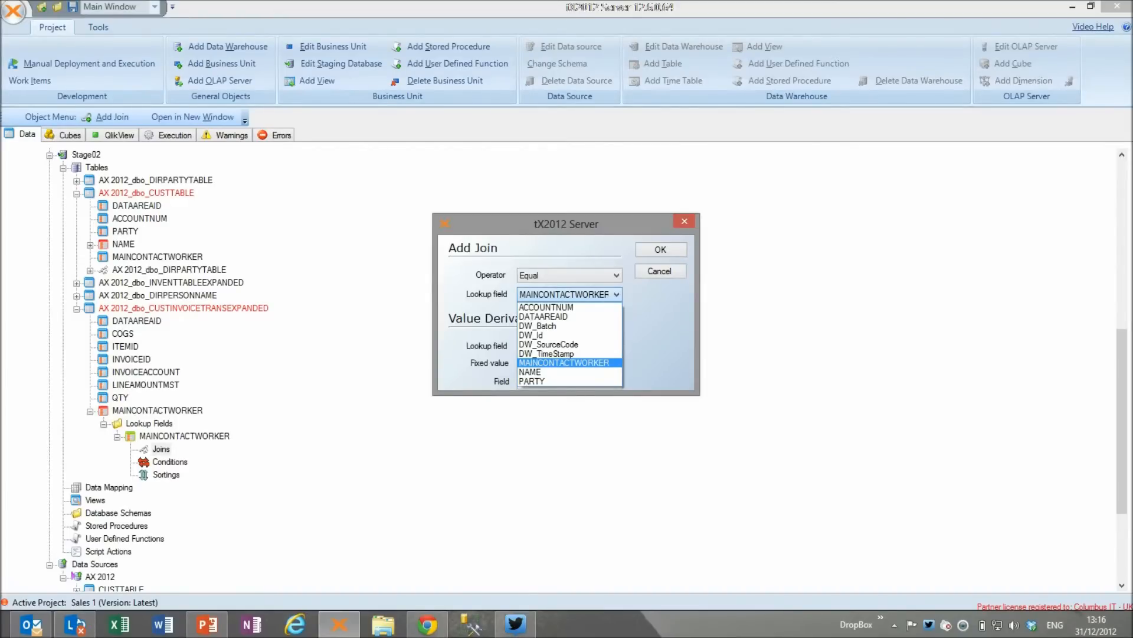
click(554, 308)
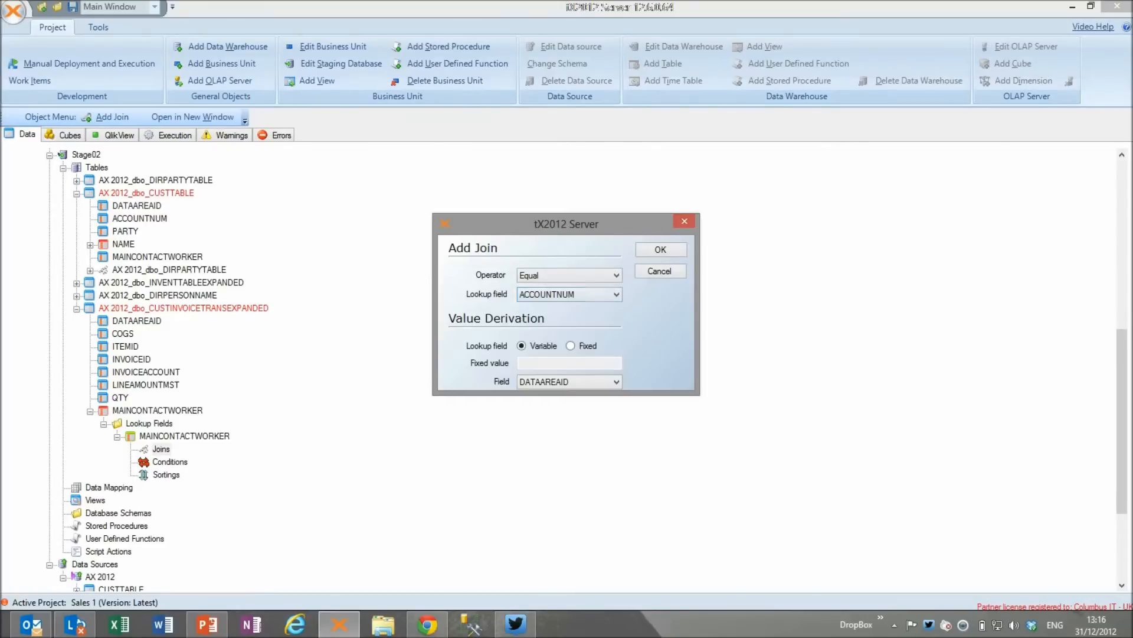
click(569, 382)
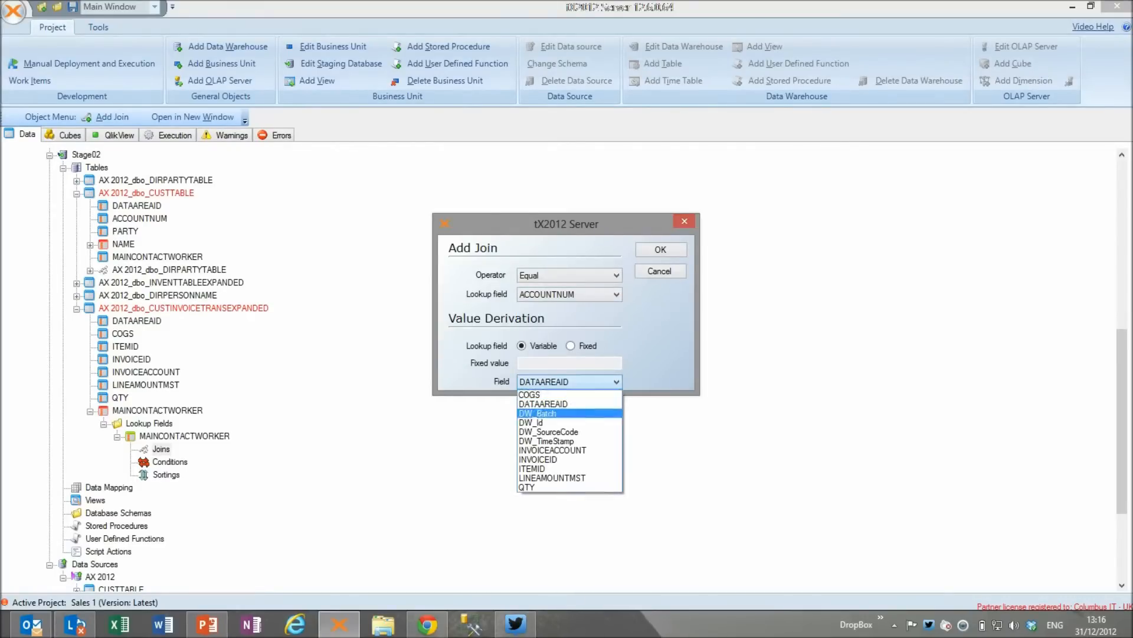
click(552, 450)
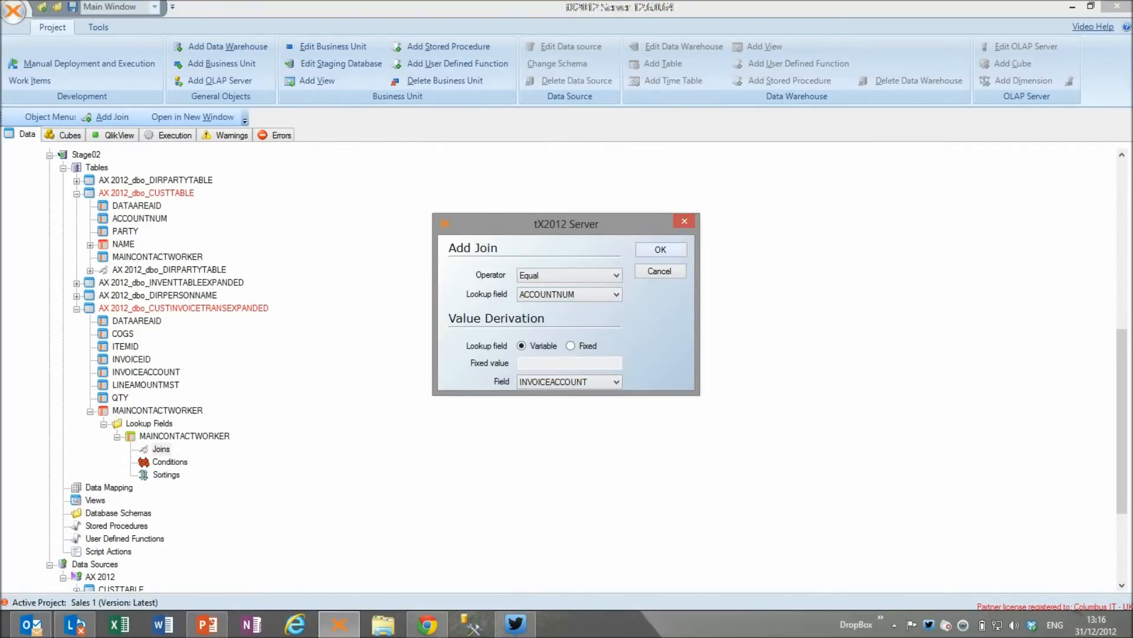
key(Return)
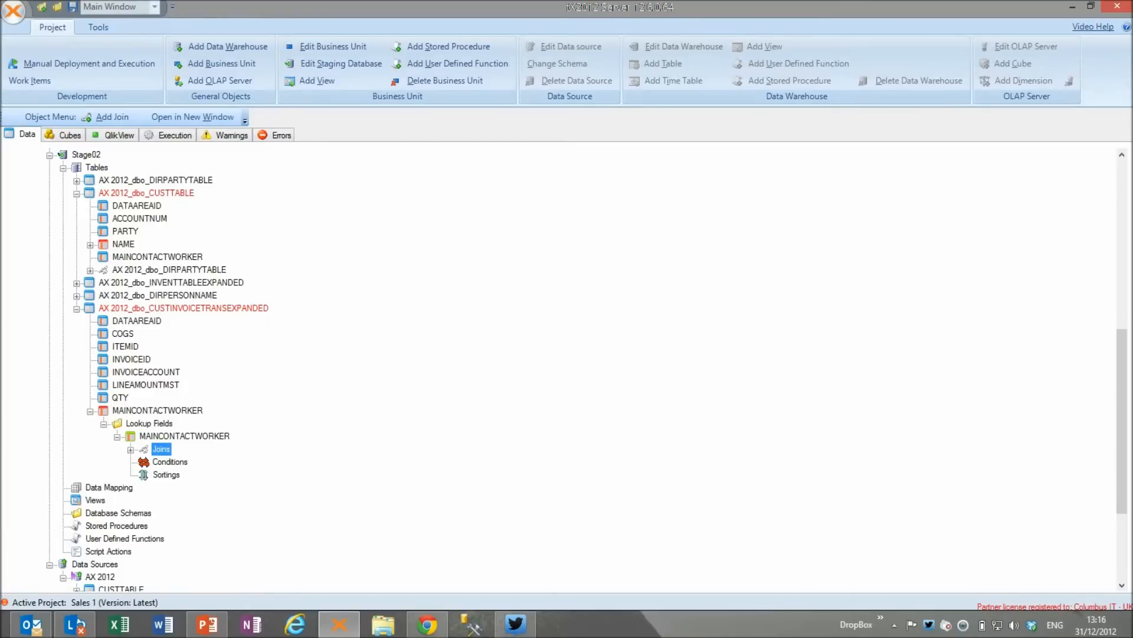
click(130, 449)
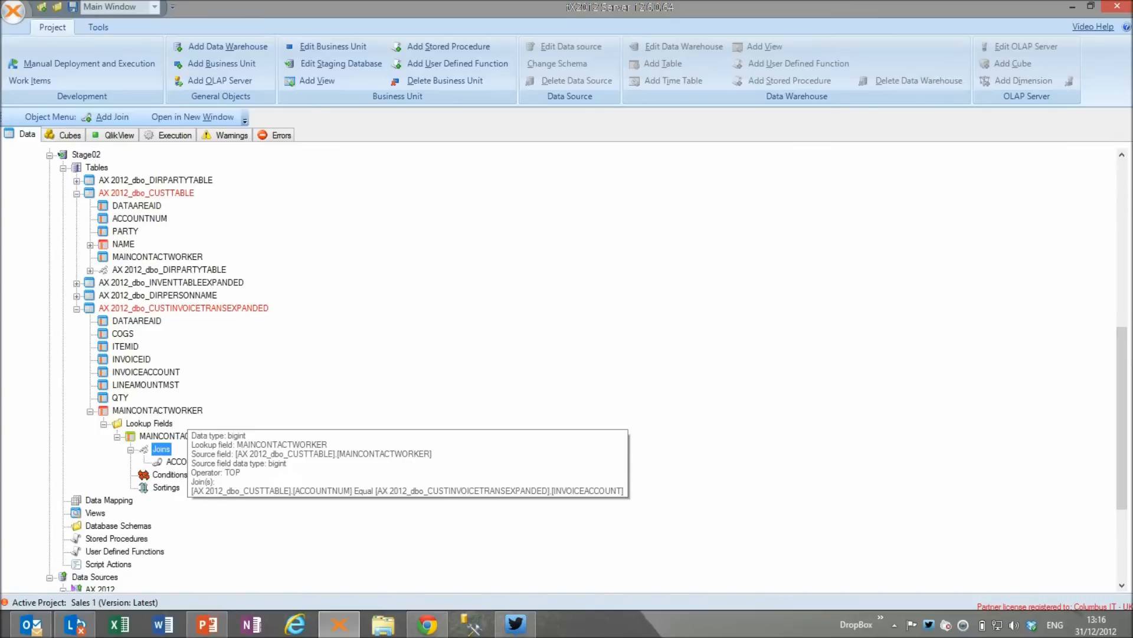
Rename the MAINCONTACTWORKER lookup field of the staged CUSTINVOICETRANSEXPANDED to Sales Person ID
click(184, 411)
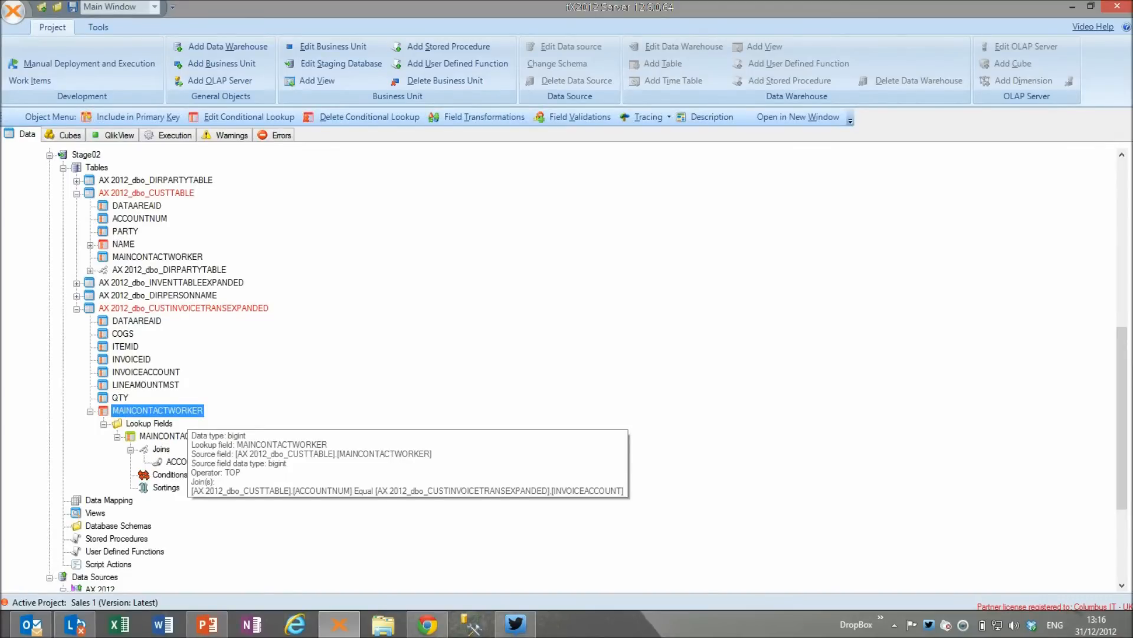
key(F2)
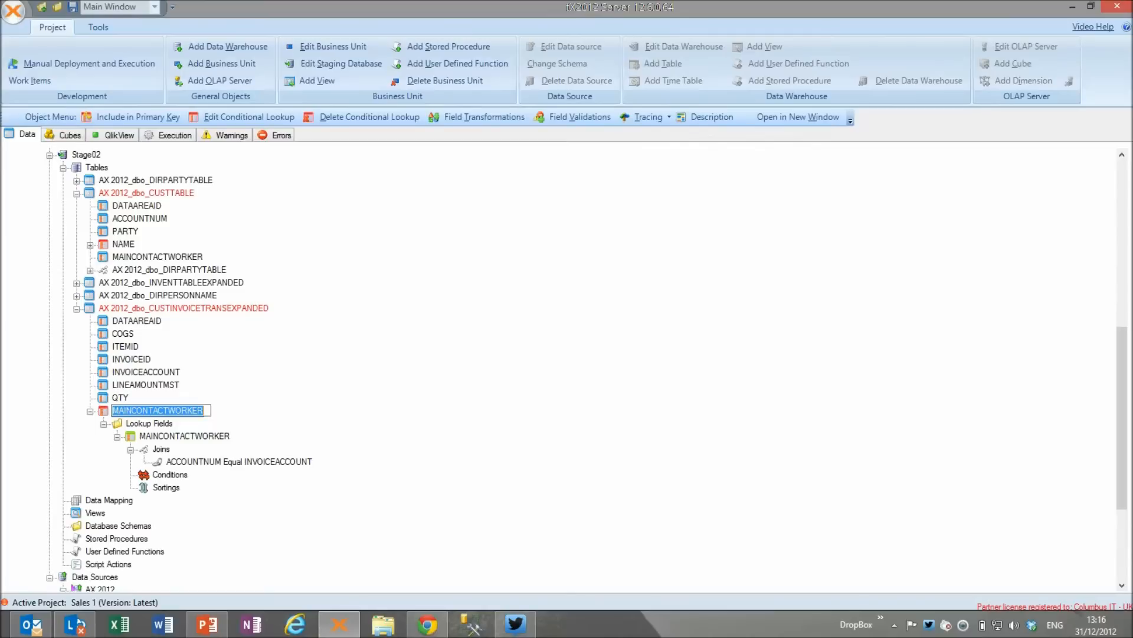
text(S)
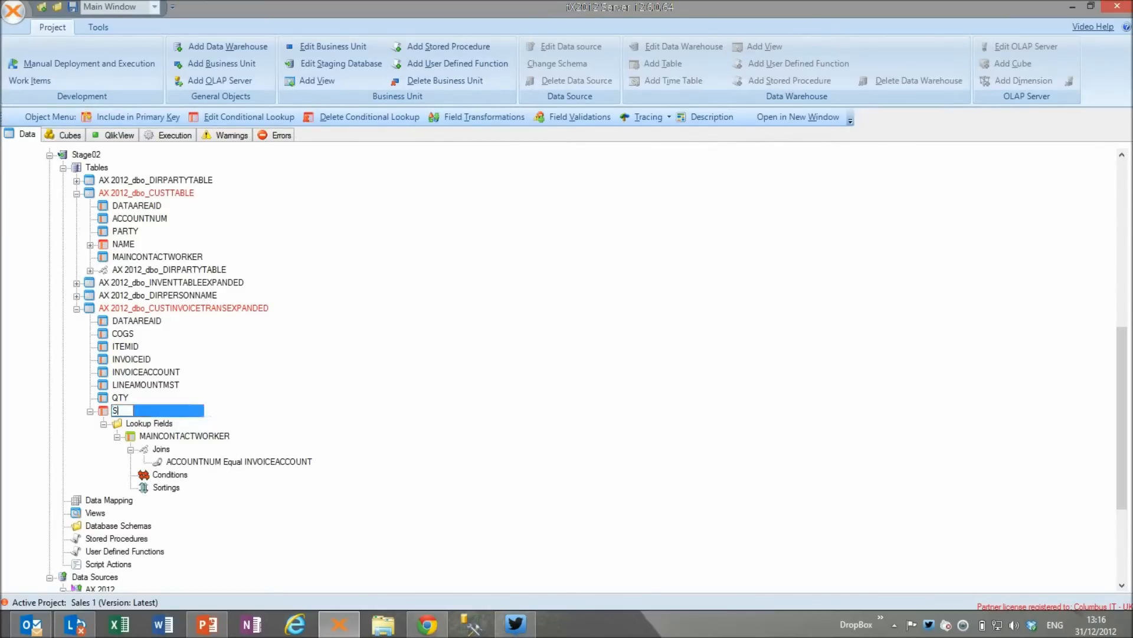
text(ales Person ID)
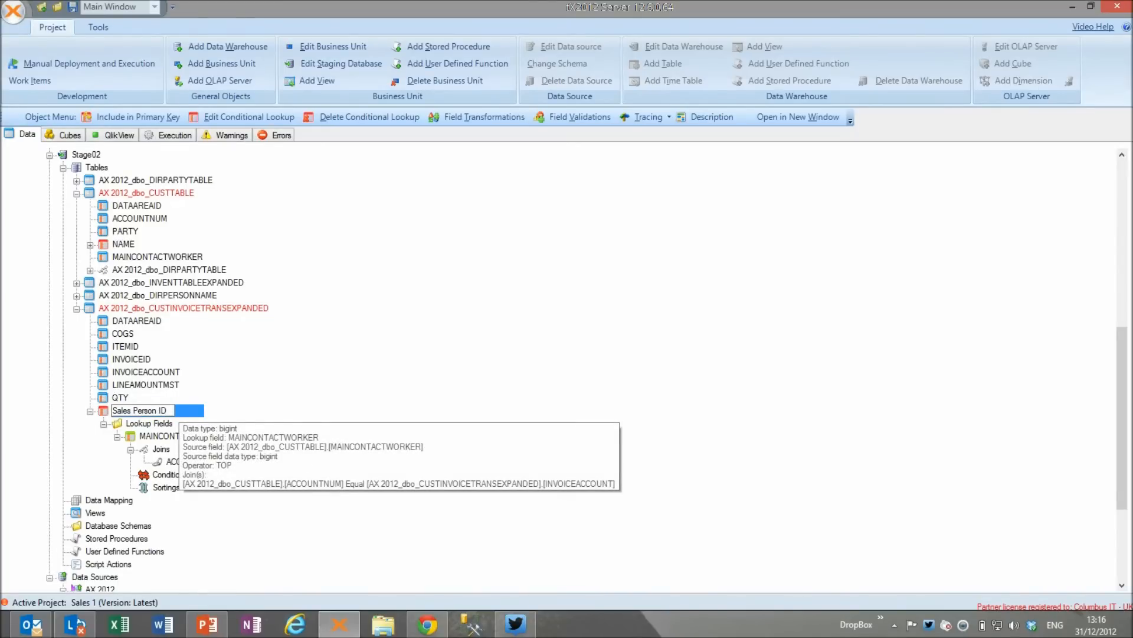
key(Return)
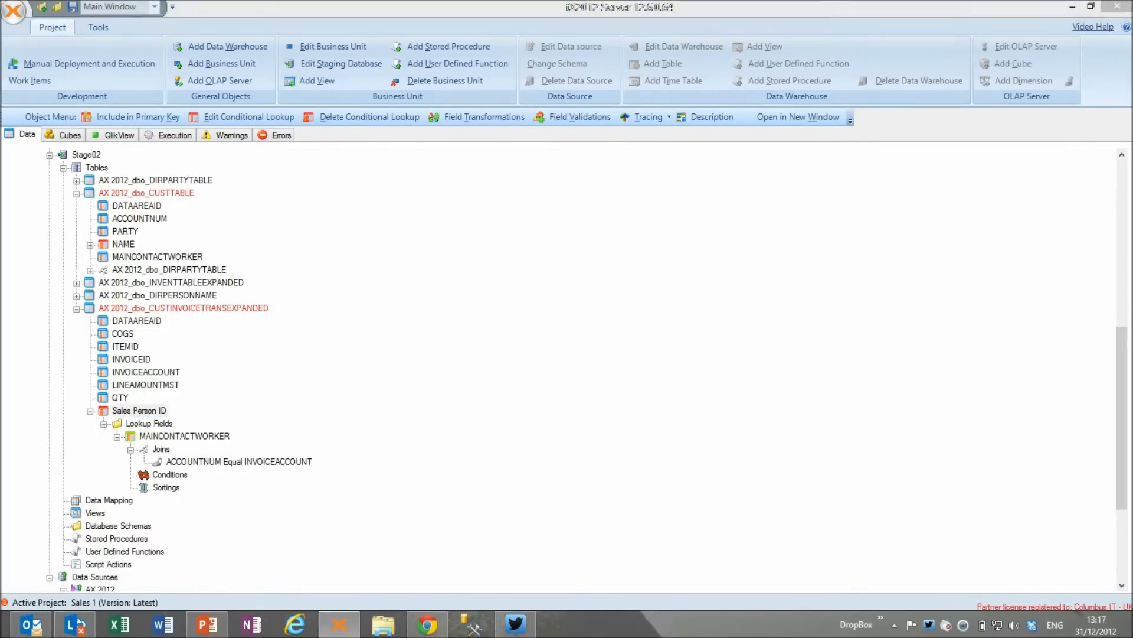
Deploy and execute the staged CUSTTABLE table, leaving the version note empty
right_click(171, 192)
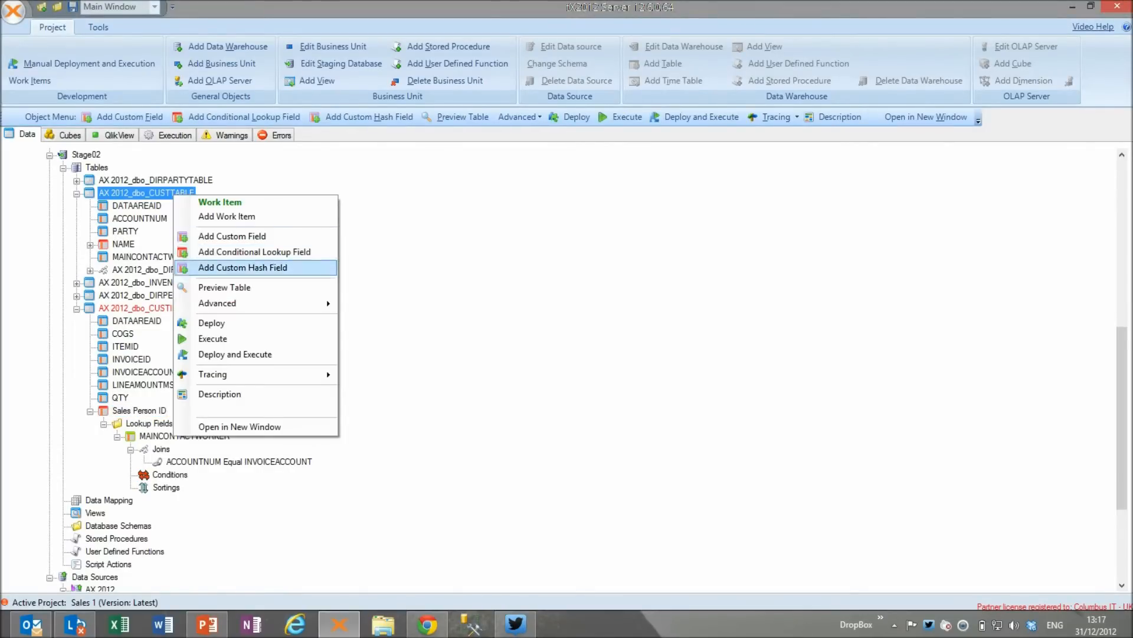
click(237, 353)
click(754, 399)
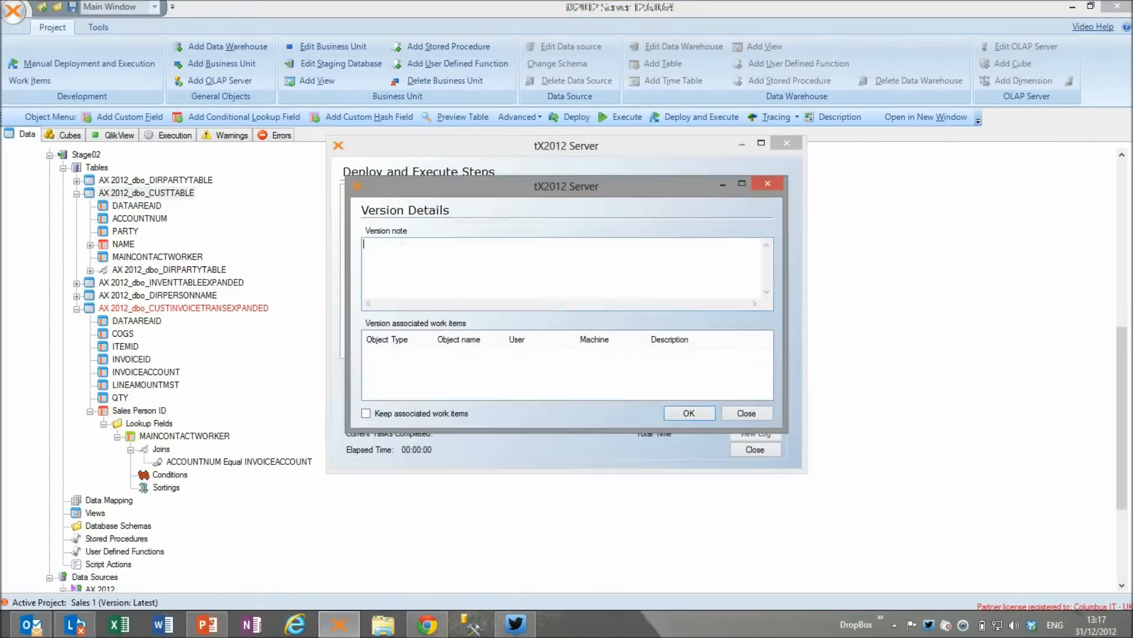
click(689, 413)
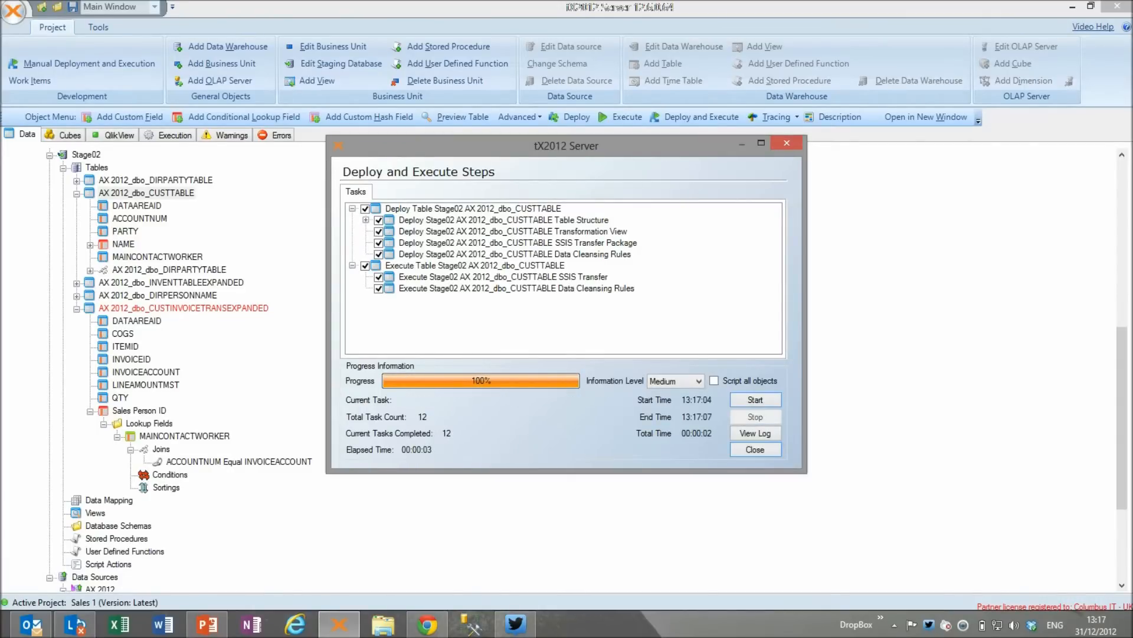
click(755, 450)
Deploy and execute the staged CUSTINVOICETRANSEXPANDED table with all deployment steps included
right_click(257, 305)
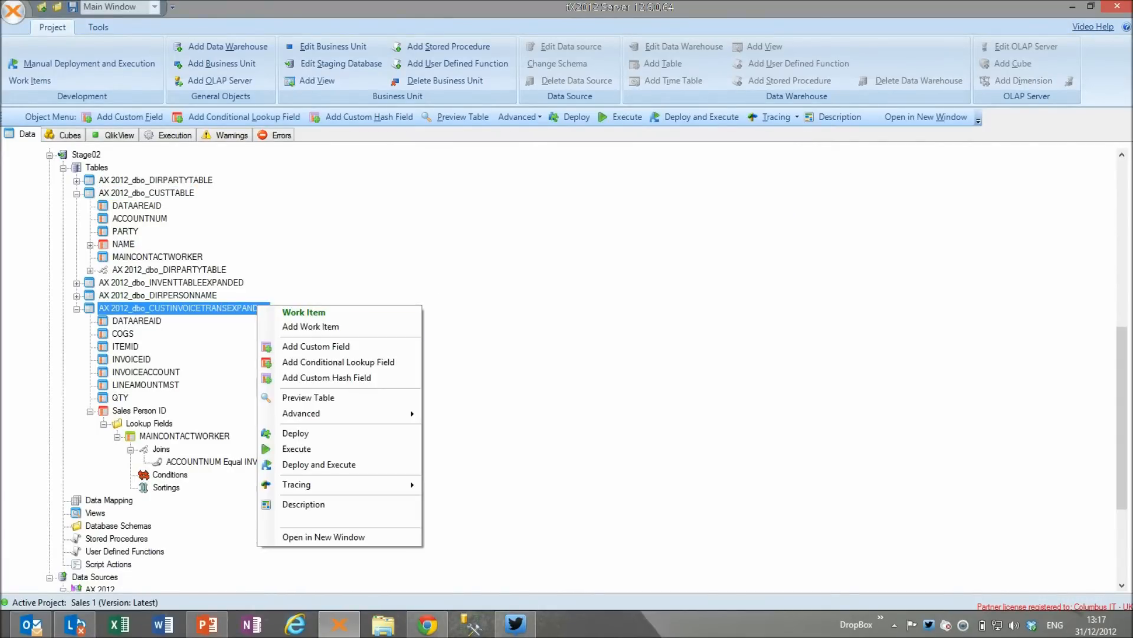
click(295, 465)
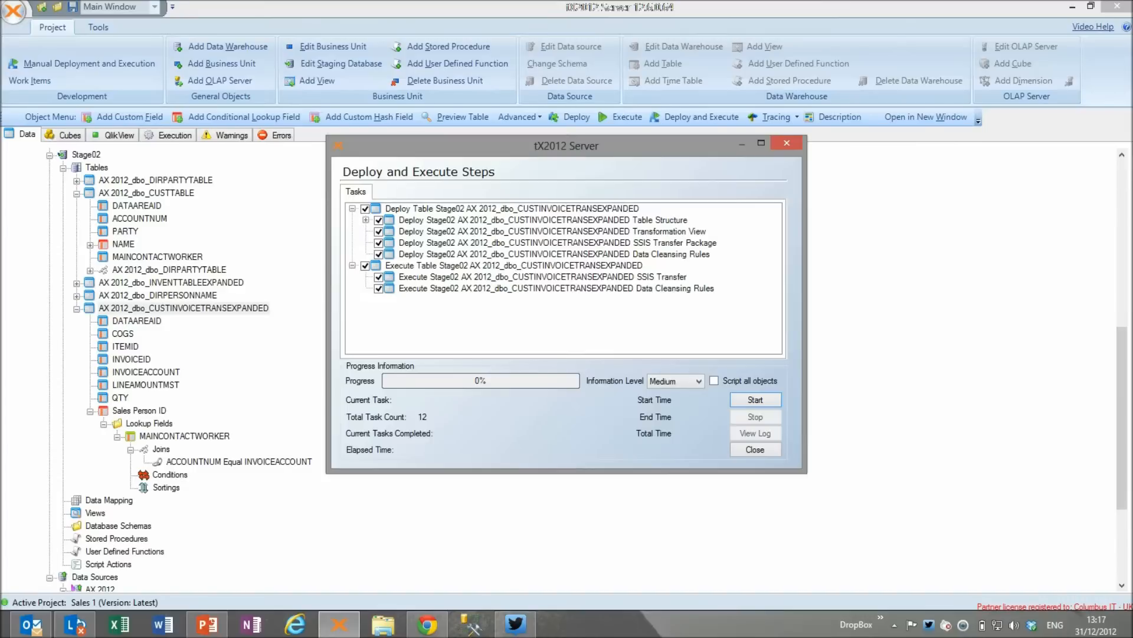
key(Return)
key(Return)
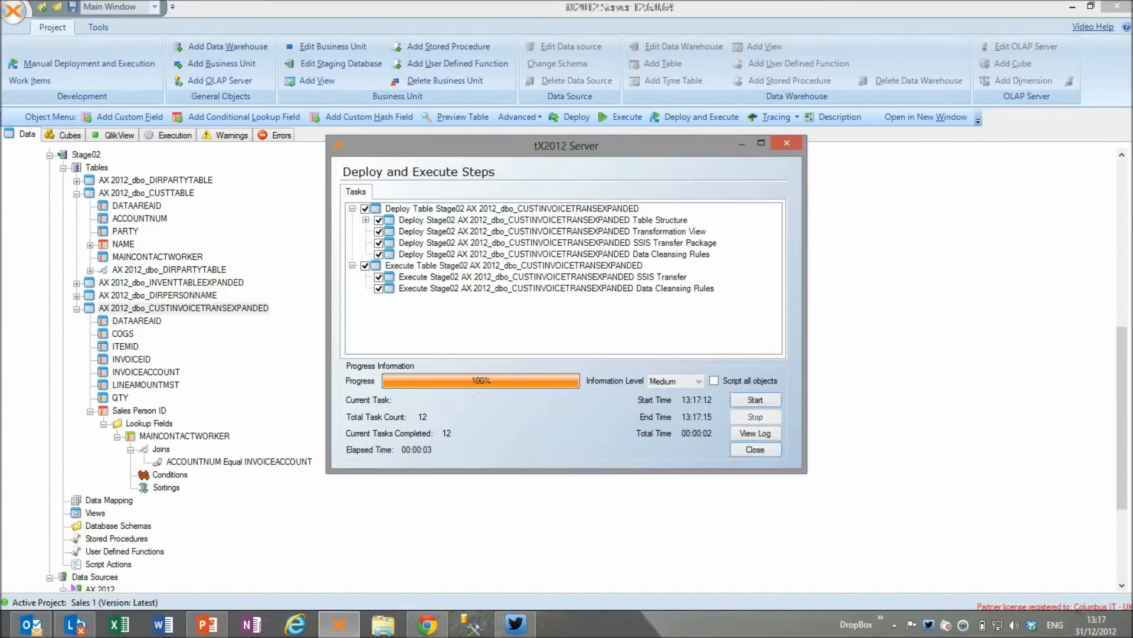
click(756, 450)
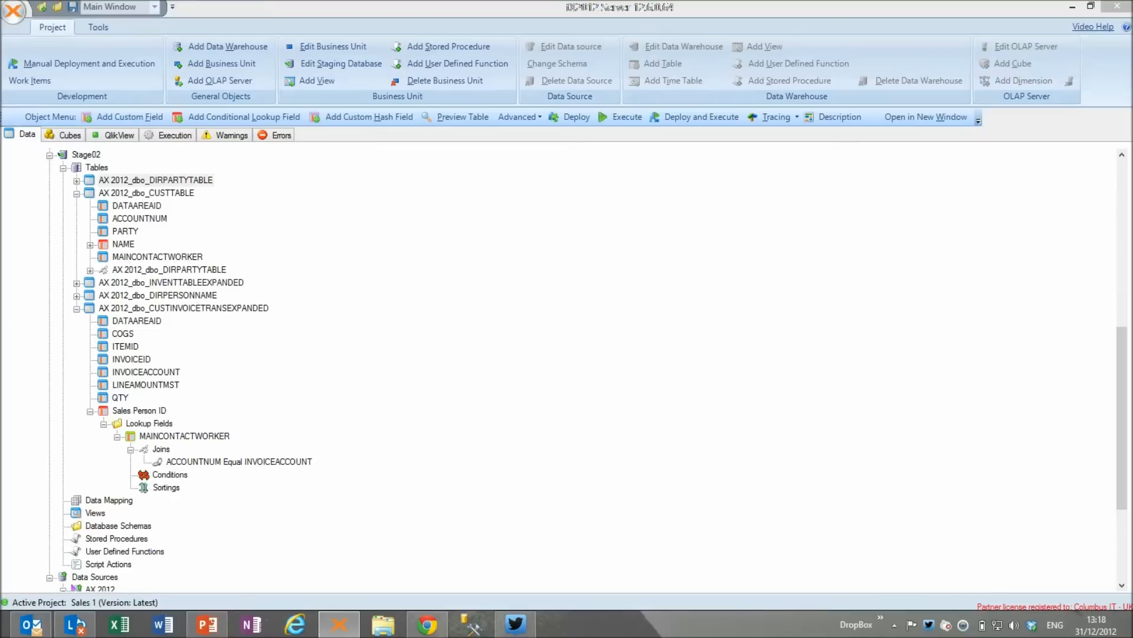
Collapse the expanded staged, source and Sales warehouse tables, keeping only the Customers warehouse table expanded
double_click(146, 193)
double_click(183, 231)
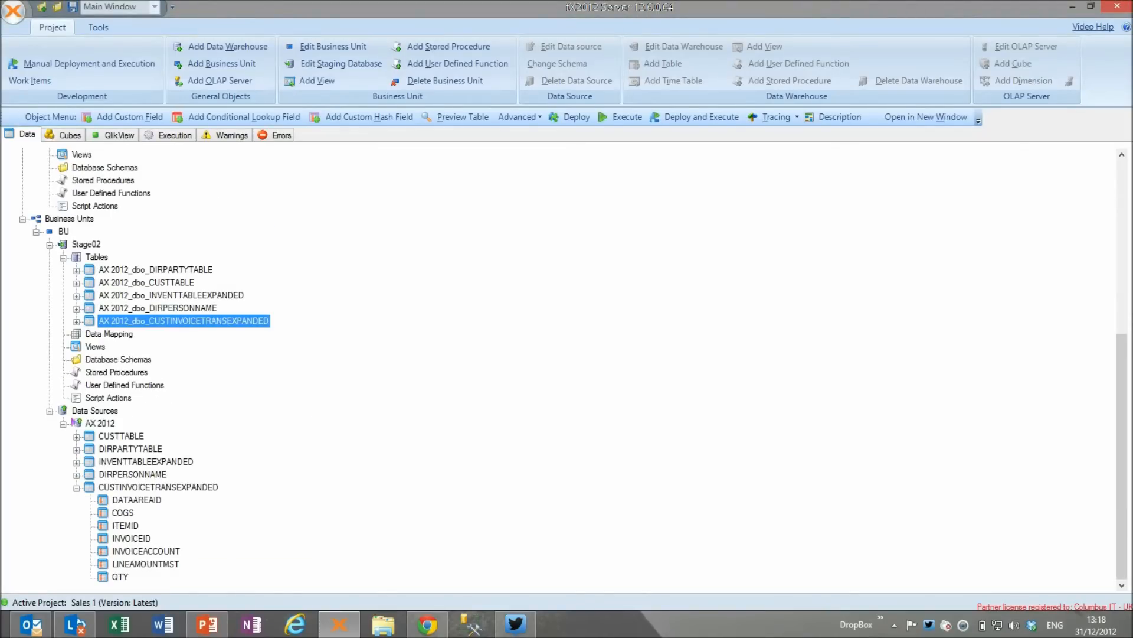
double_click(159, 487)
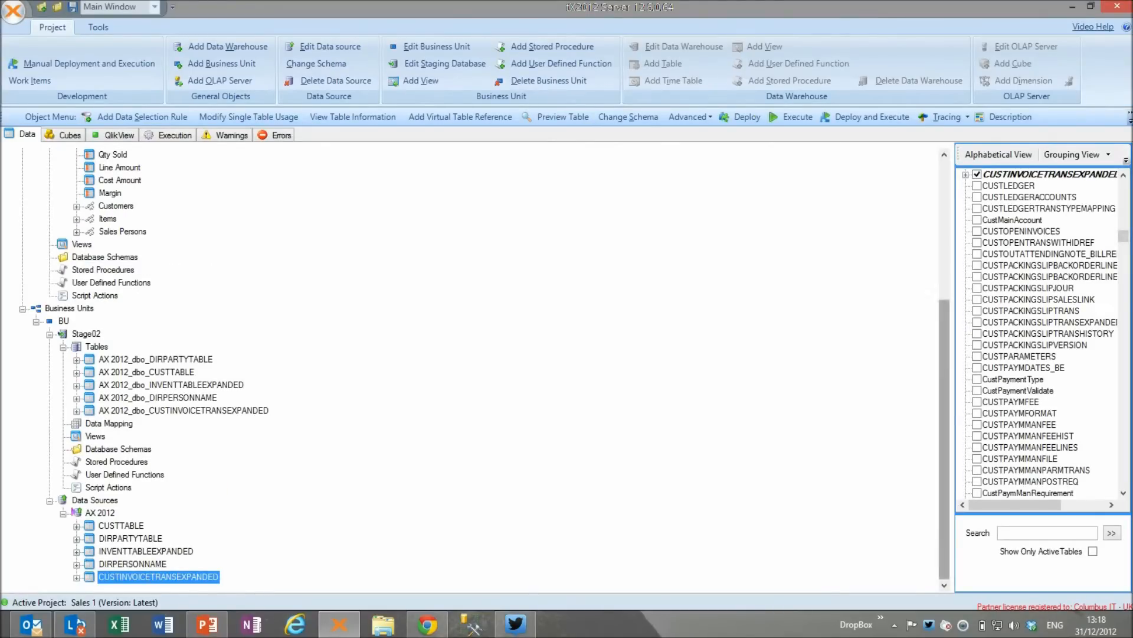
scroll(472, 366, up, 3)
scroll(472, 366, up, 2)
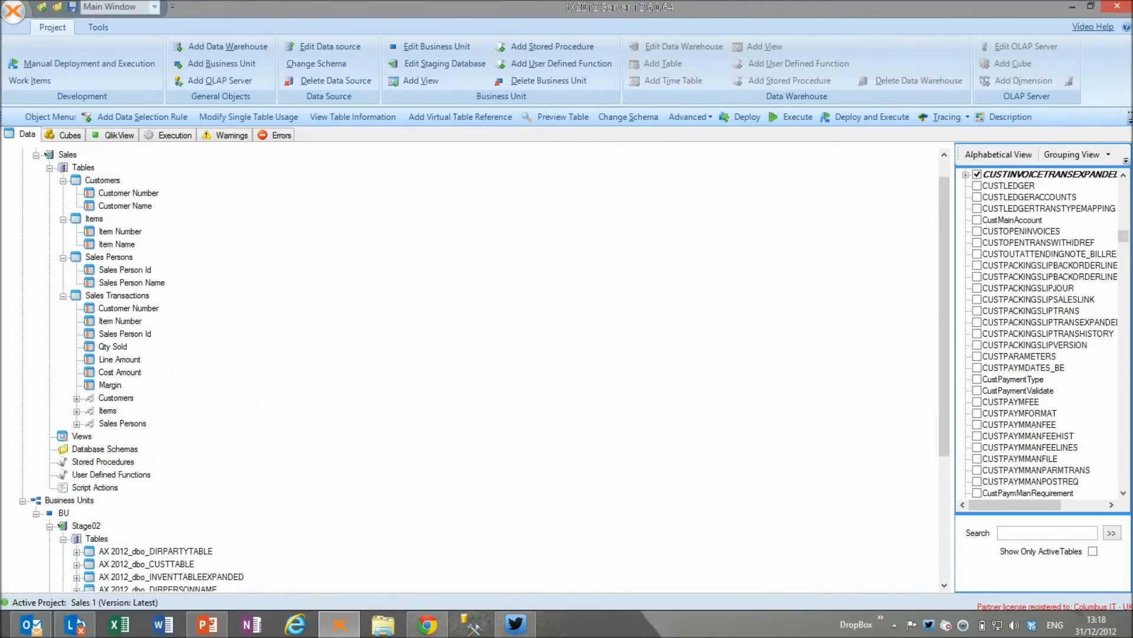
double_click(102, 180)
double_click(94, 193)
double_click(109, 207)
double_click(117, 219)
double_click(102, 193)
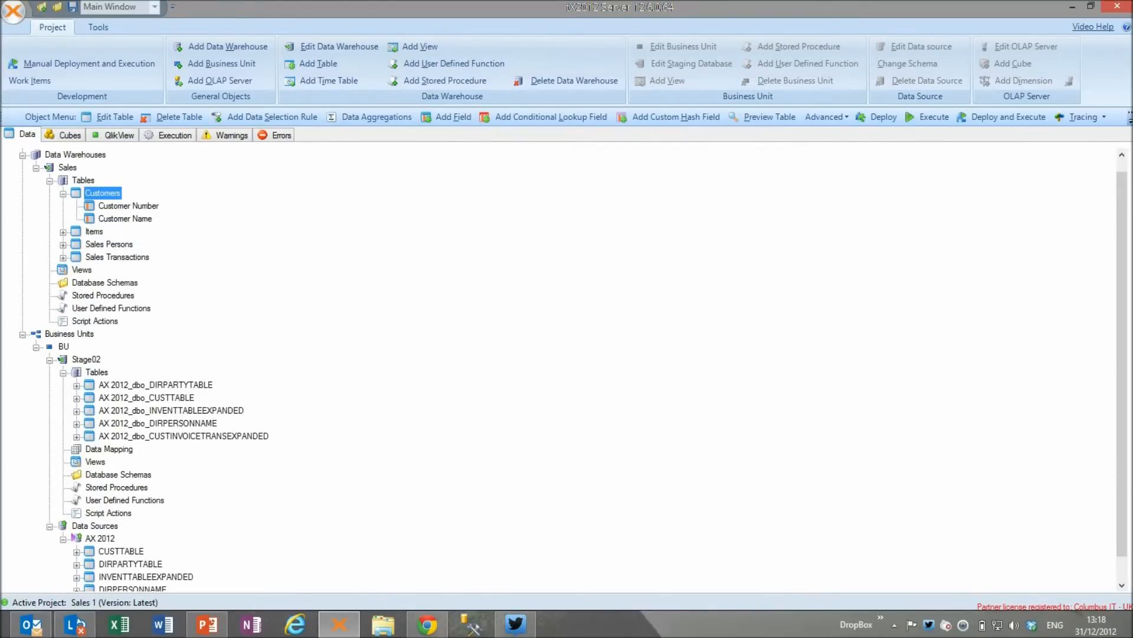
Map the staged CUSTTABLE fields ACCOUNTNUM to Customer Number and NAME to Customer Name in the Customers warehouse table, using the Copy method
double_click(146, 398)
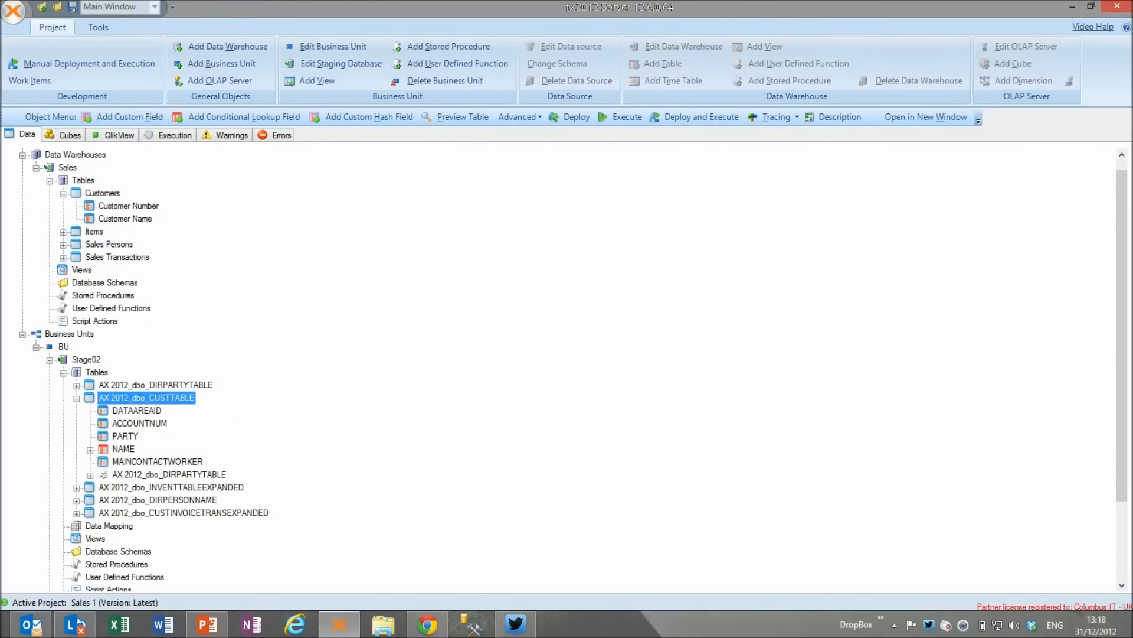
click(158, 423)
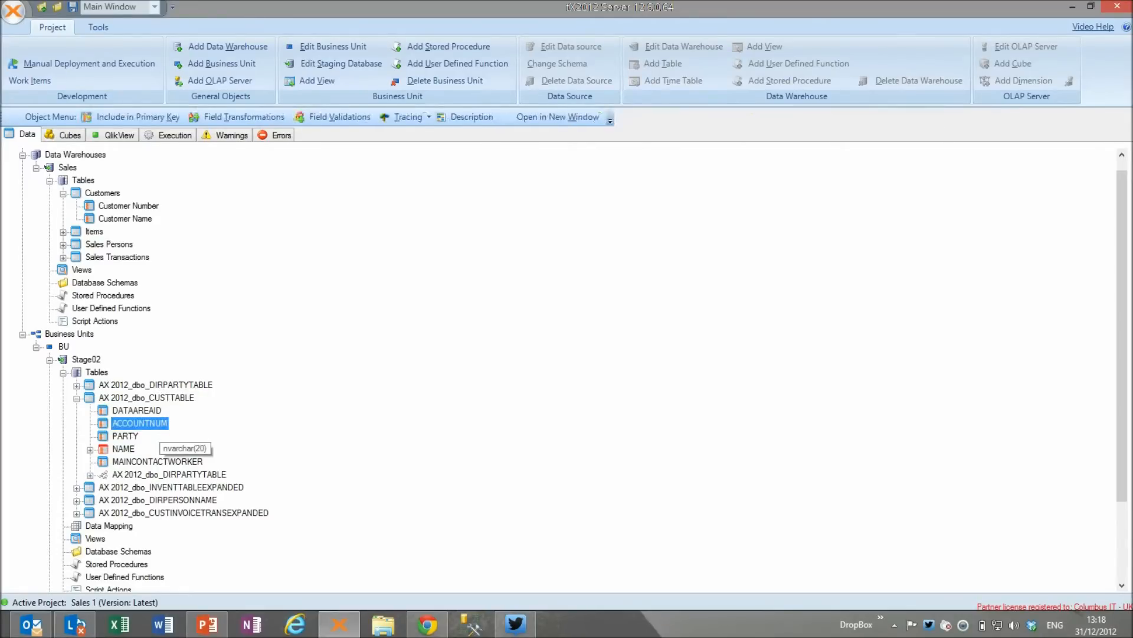
drag(157, 424, 129, 206)
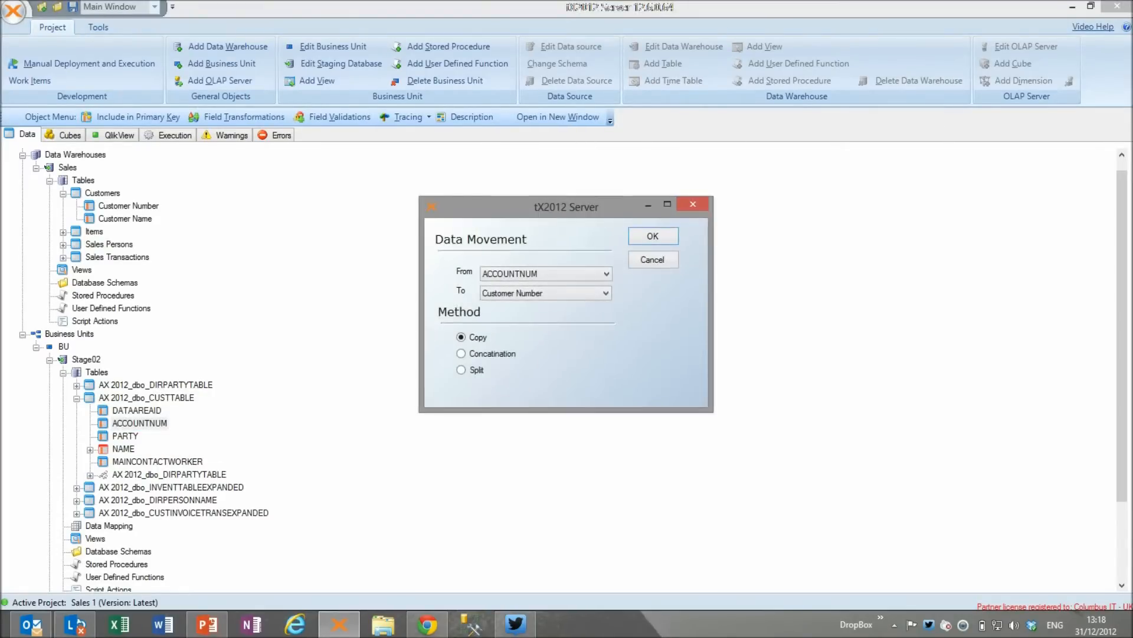
click(653, 237)
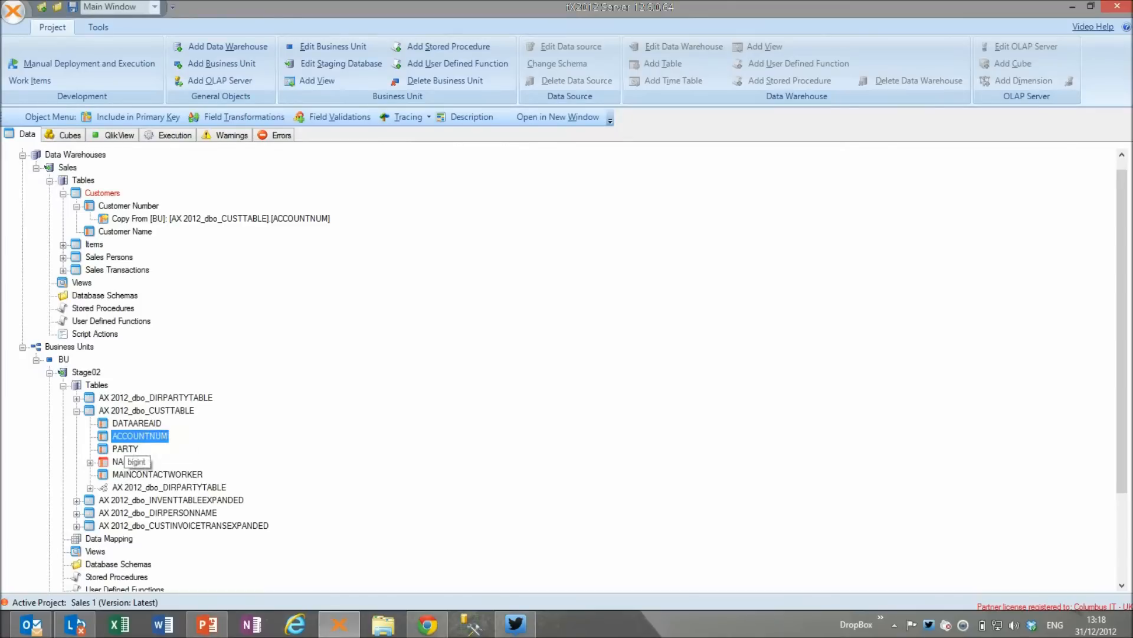
click(124, 462)
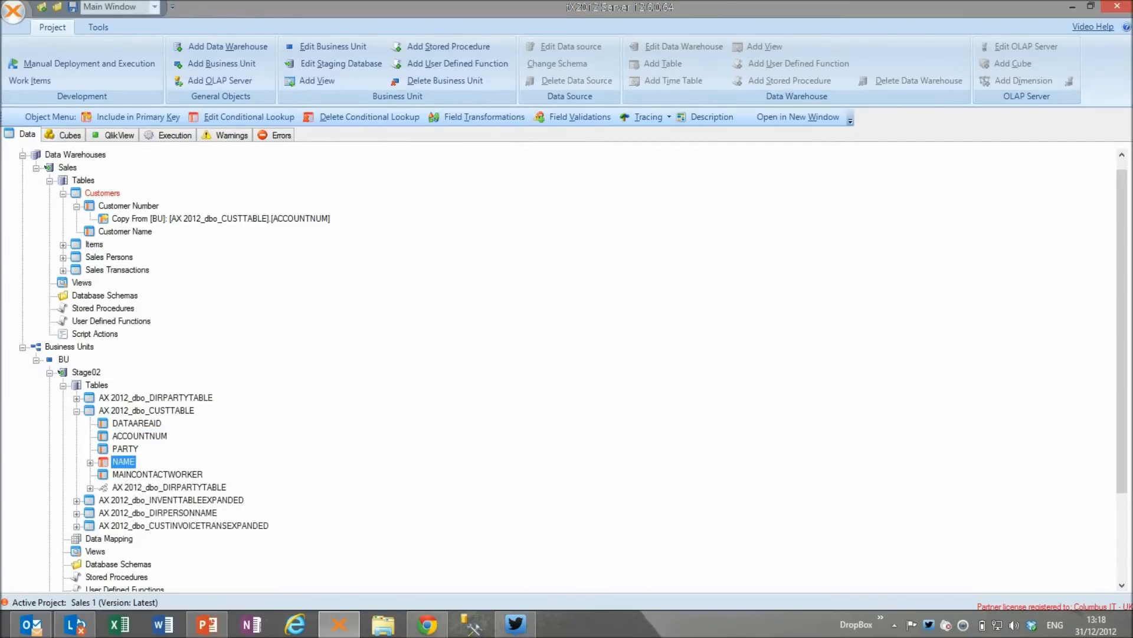
drag(124, 461, 125, 232)
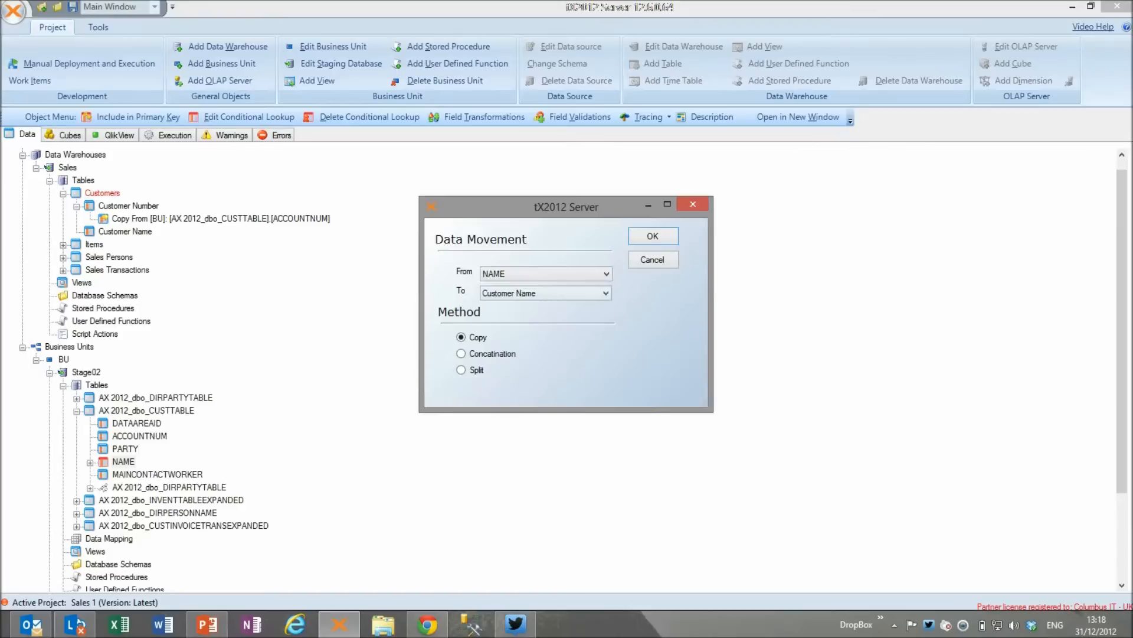
click(653, 237)
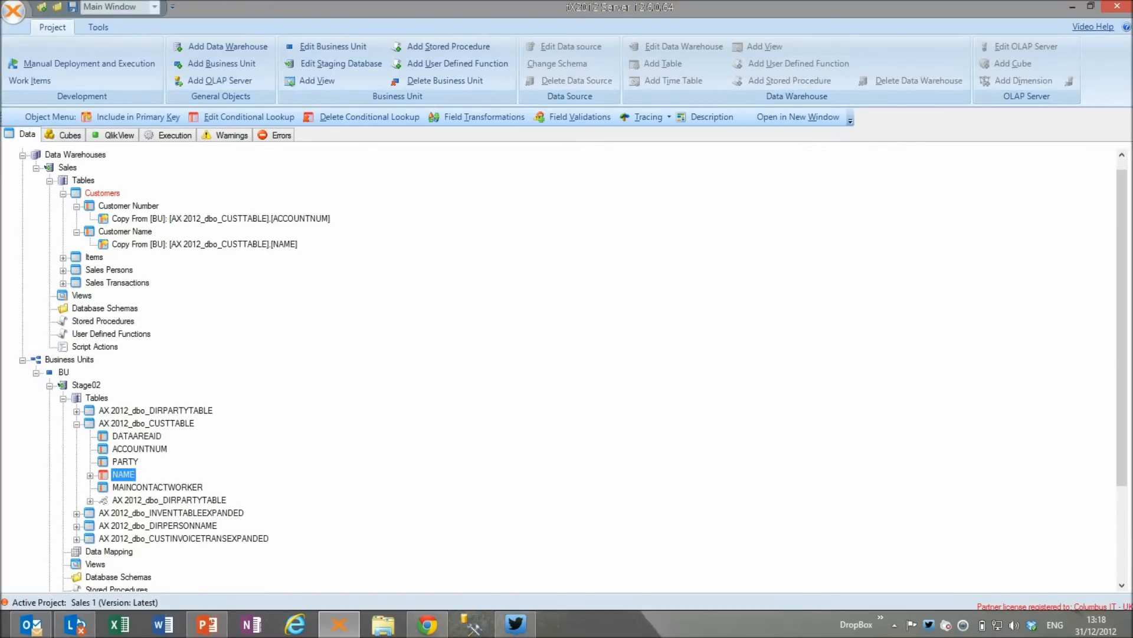
click(76, 206)
click(63, 193)
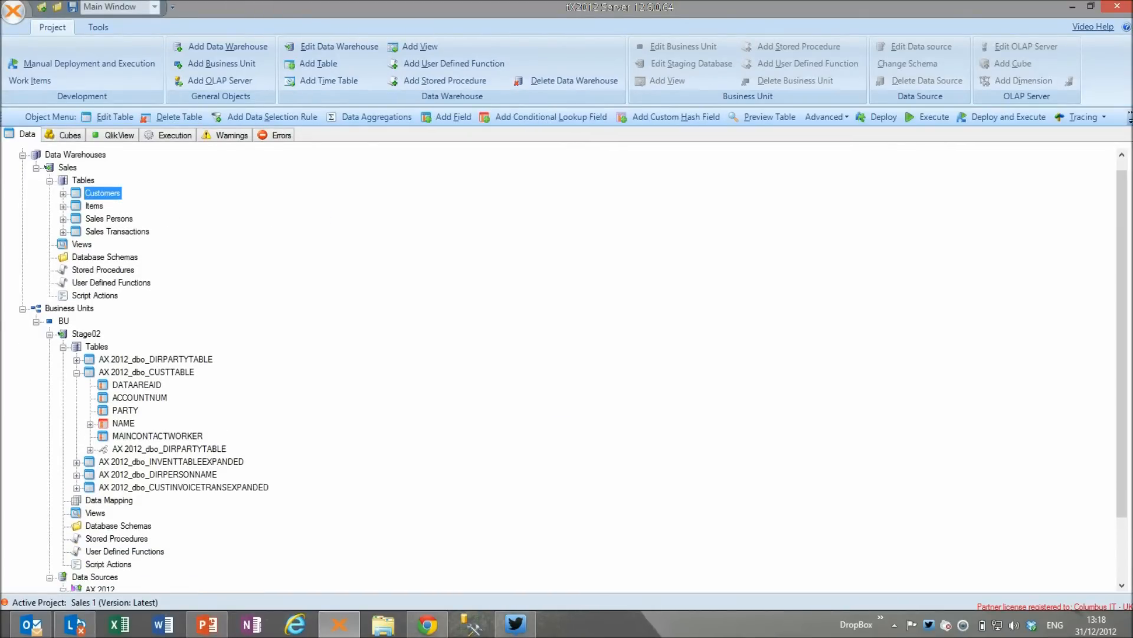
Map the staged INVENTTABLEEXPANDED fields ITEMID to Item Number and PRODUCTNAME to Item Name in the Items warehouse table, using the Copy method
click(63, 207)
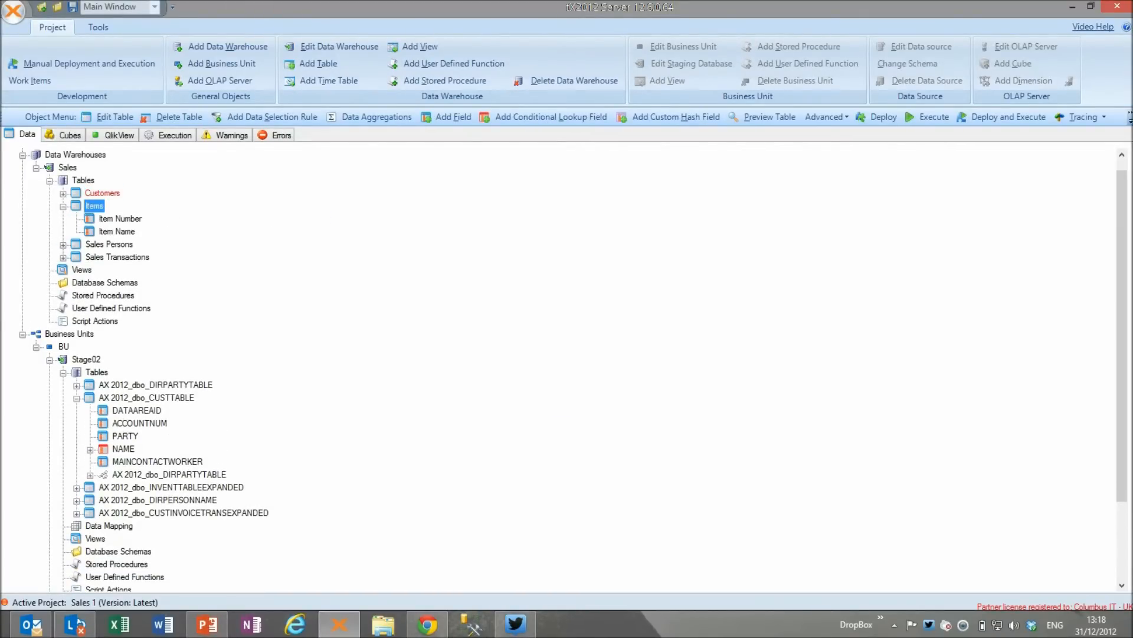
click(77, 398)
click(77, 410)
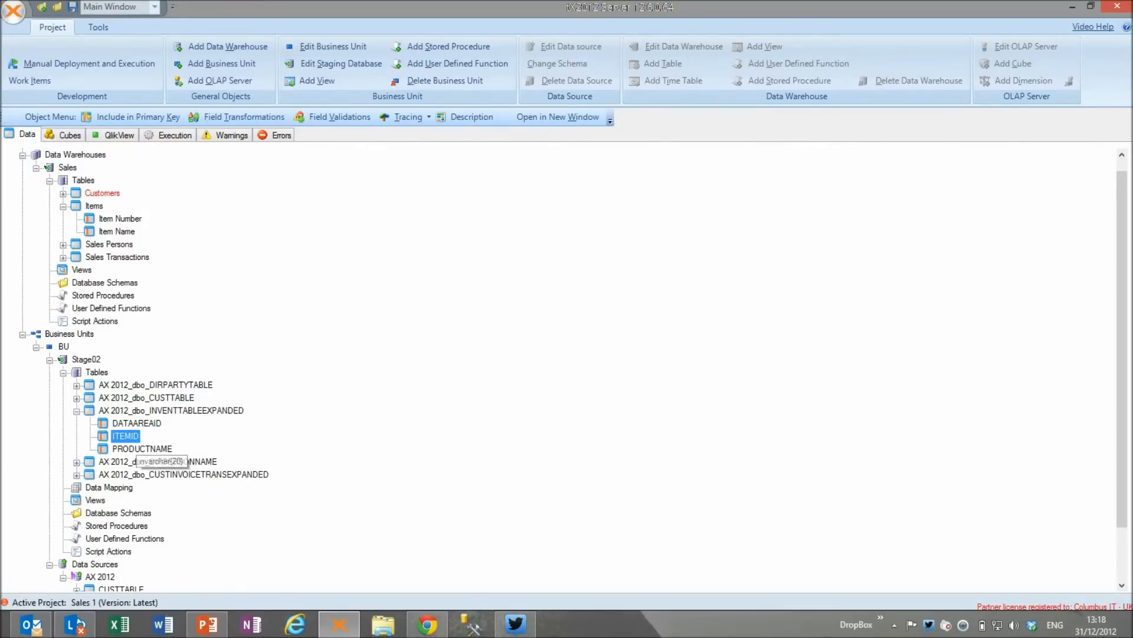
drag(125, 436, 120, 219)
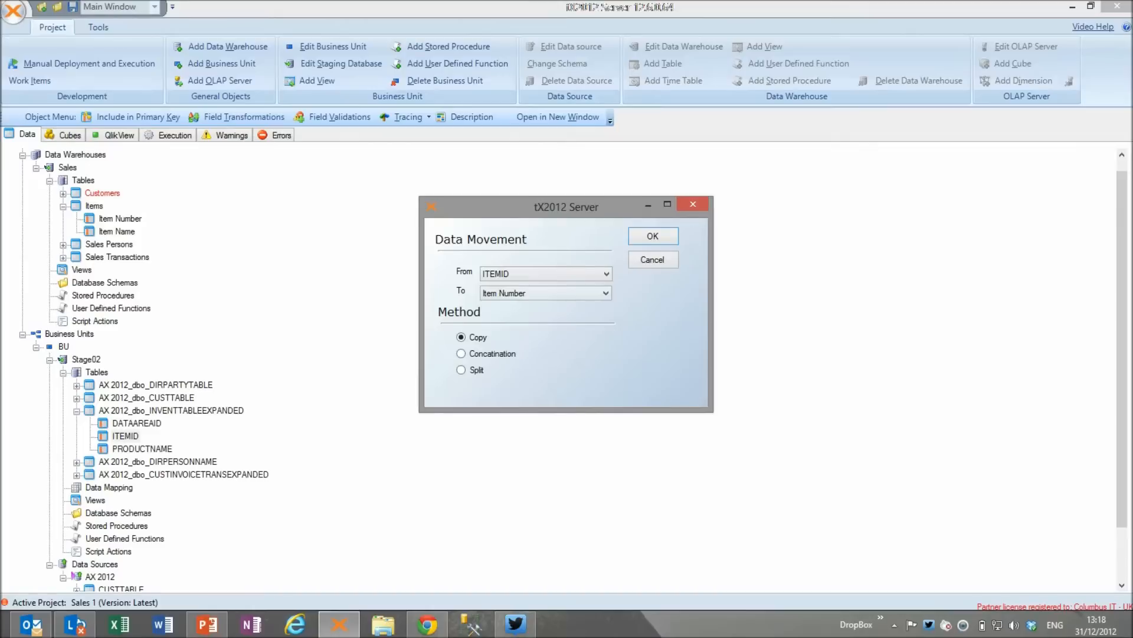
click(653, 235)
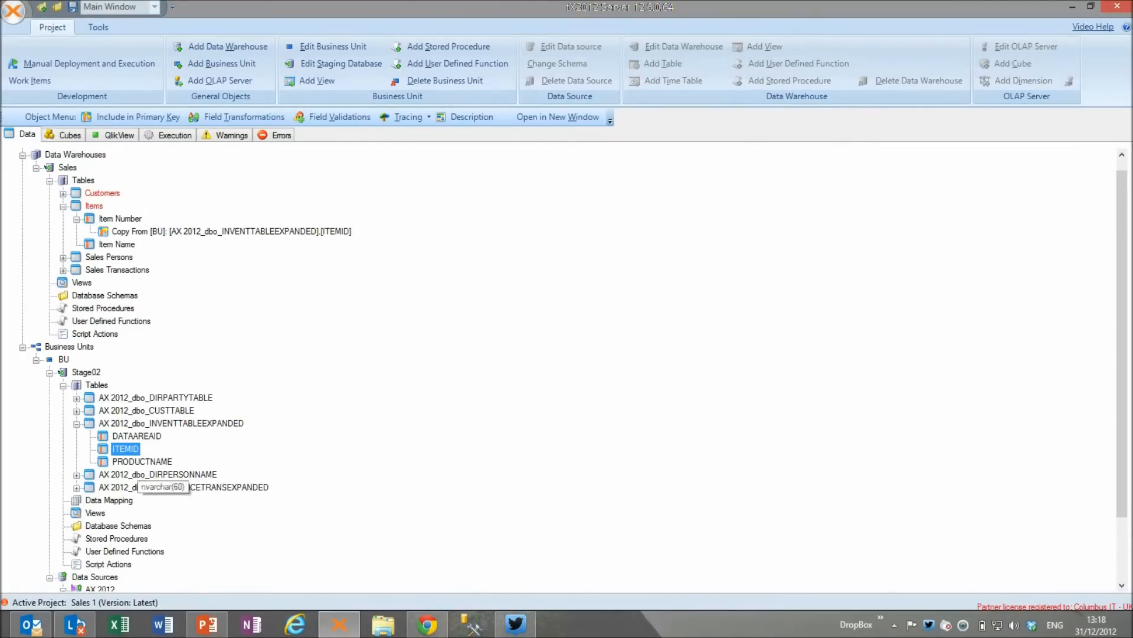
click(138, 463)
drag(138, 461, 117, 244)
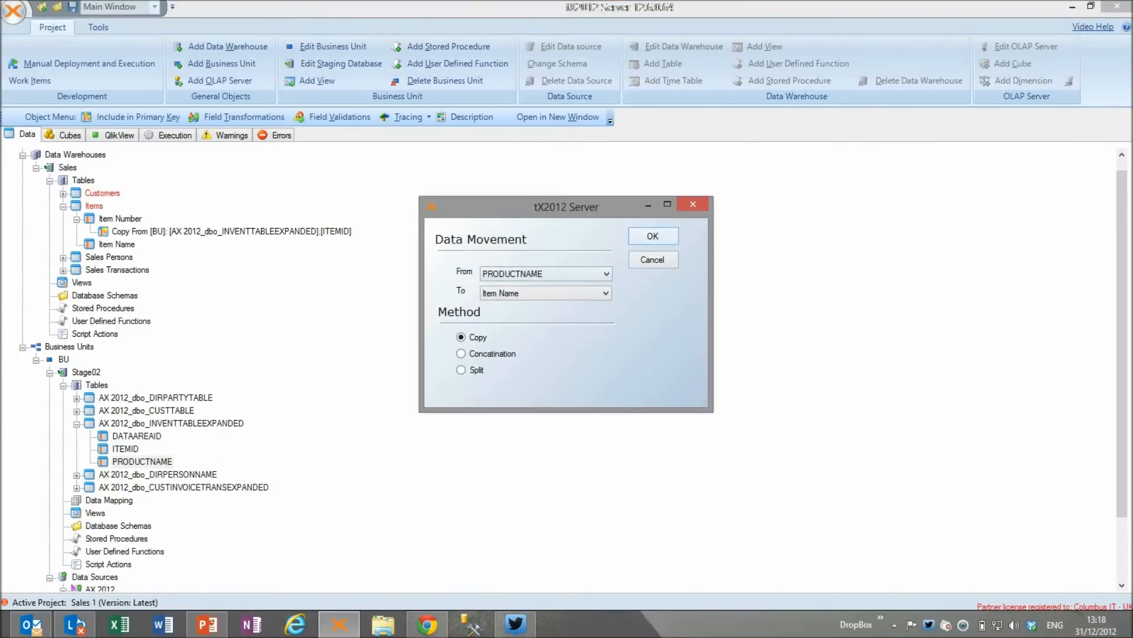
click(653, 235)
double_click(120, 218)
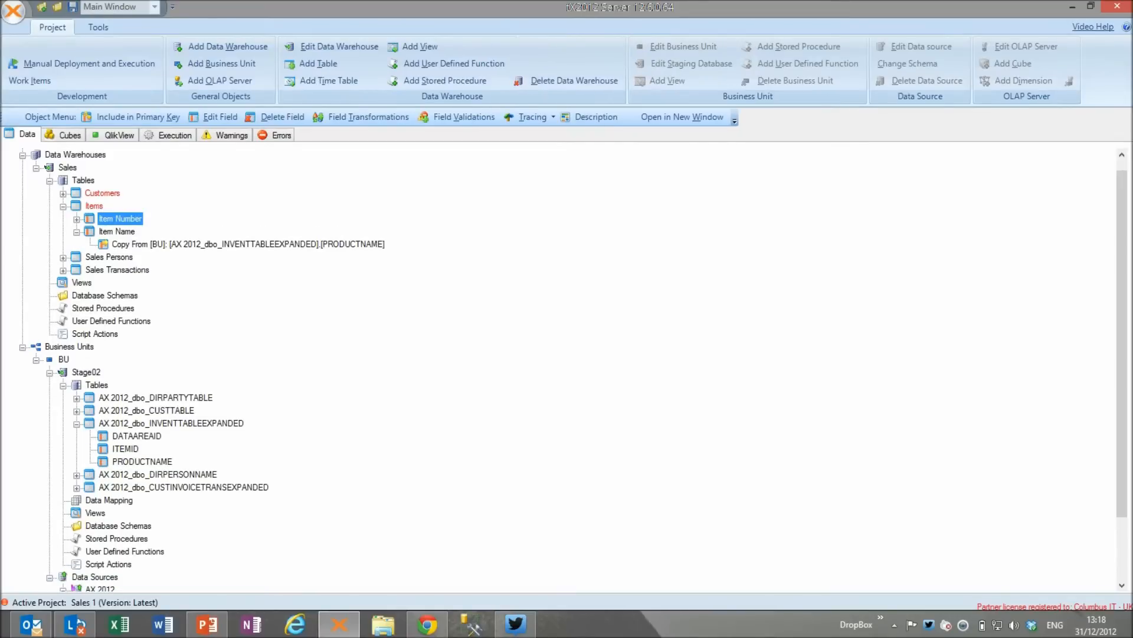
double_click(117, 231)
double_click(93, 206)
Map the staged DIRPERSONNAME fields PERSON to Sales Person Id and Sales Person Name to Sales Person Name in the Sales Persons warehouse table
double_click(109, 218)
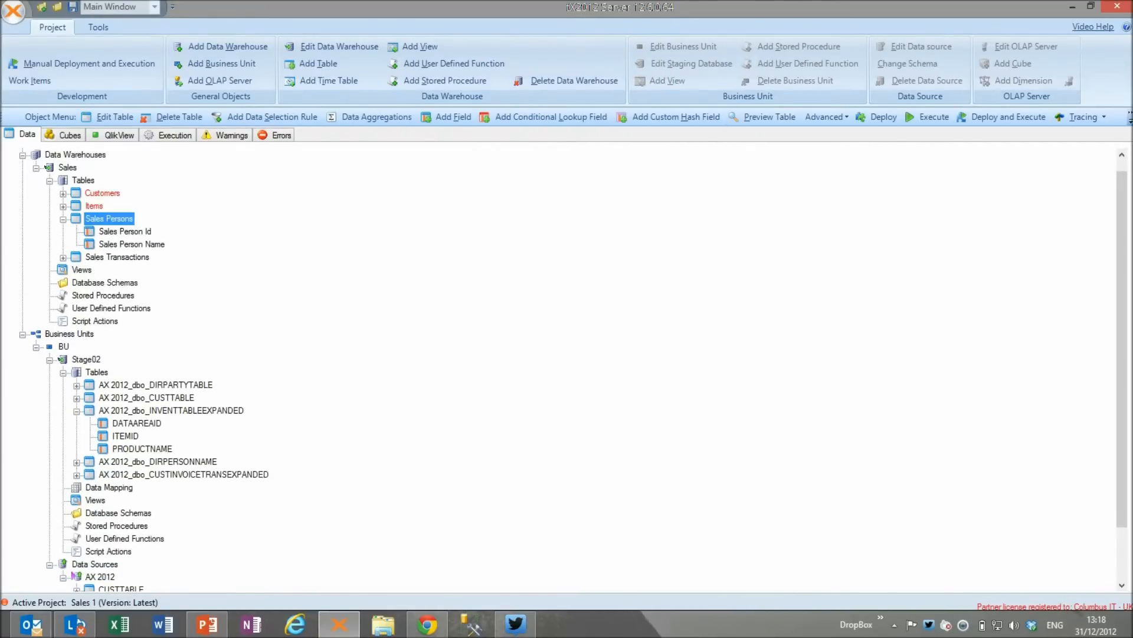
double_click(171, 410)
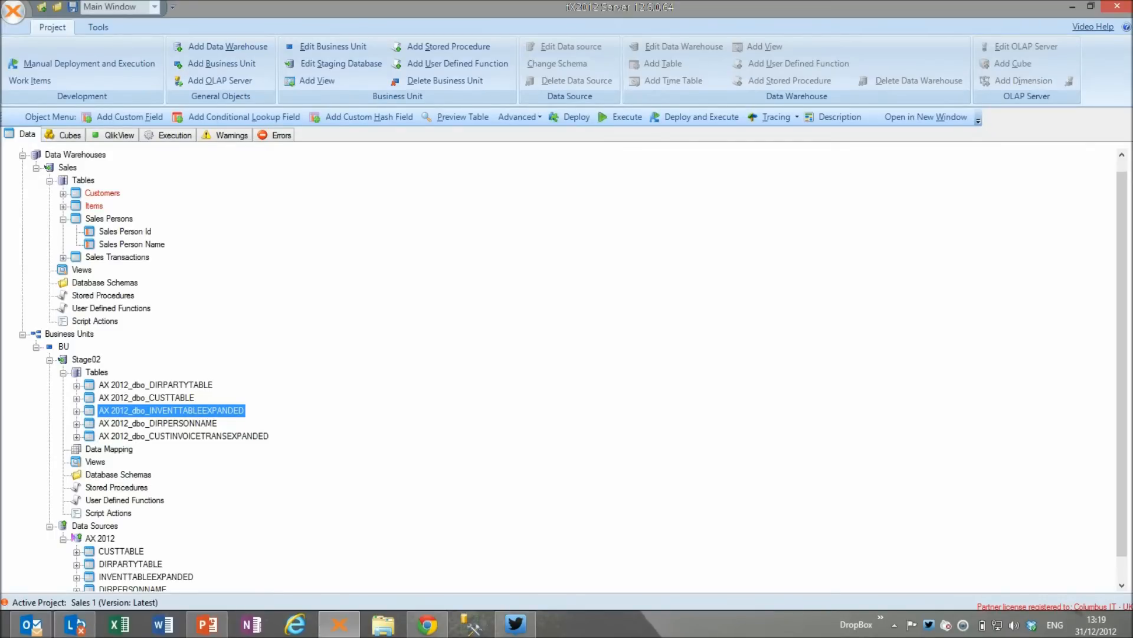
double_click(158, 423)
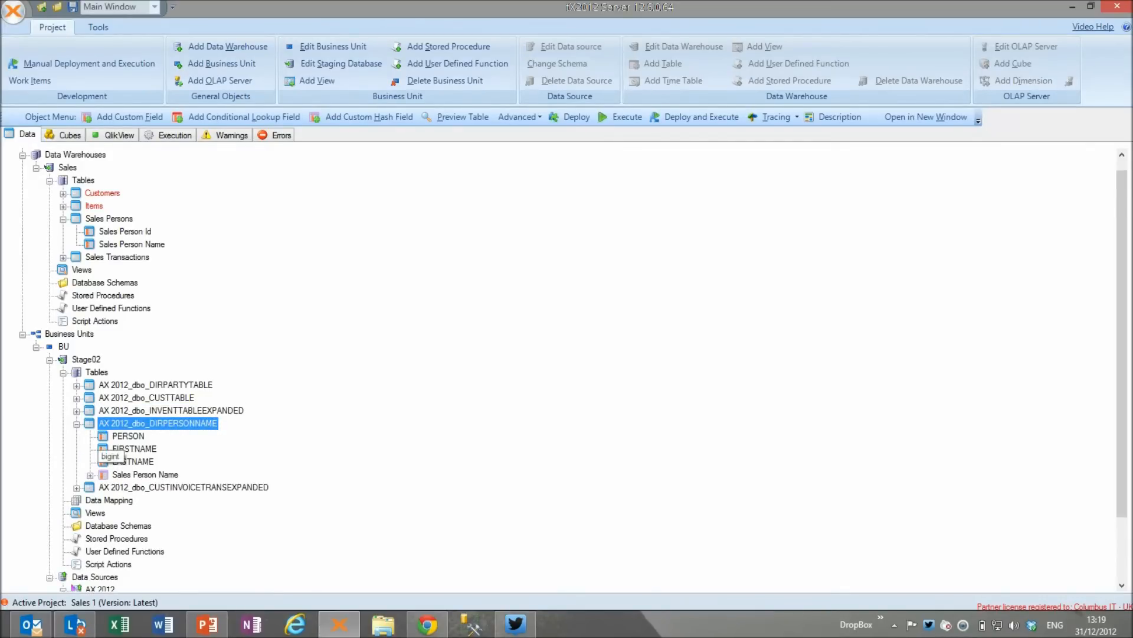
drag(118, 437, 125, 231)
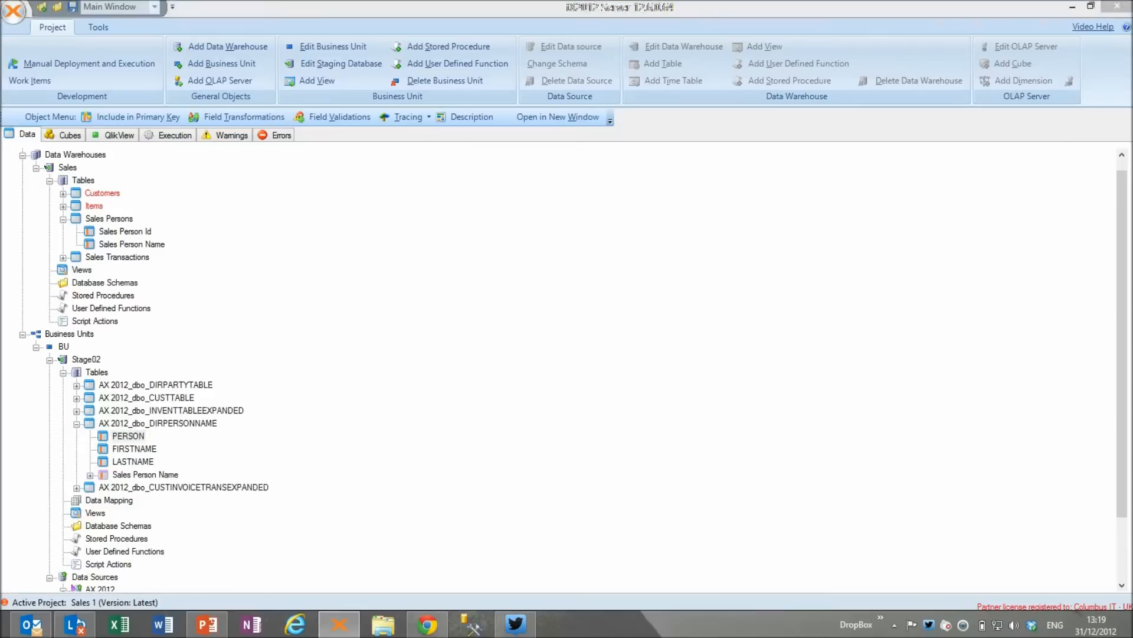
key(Return)
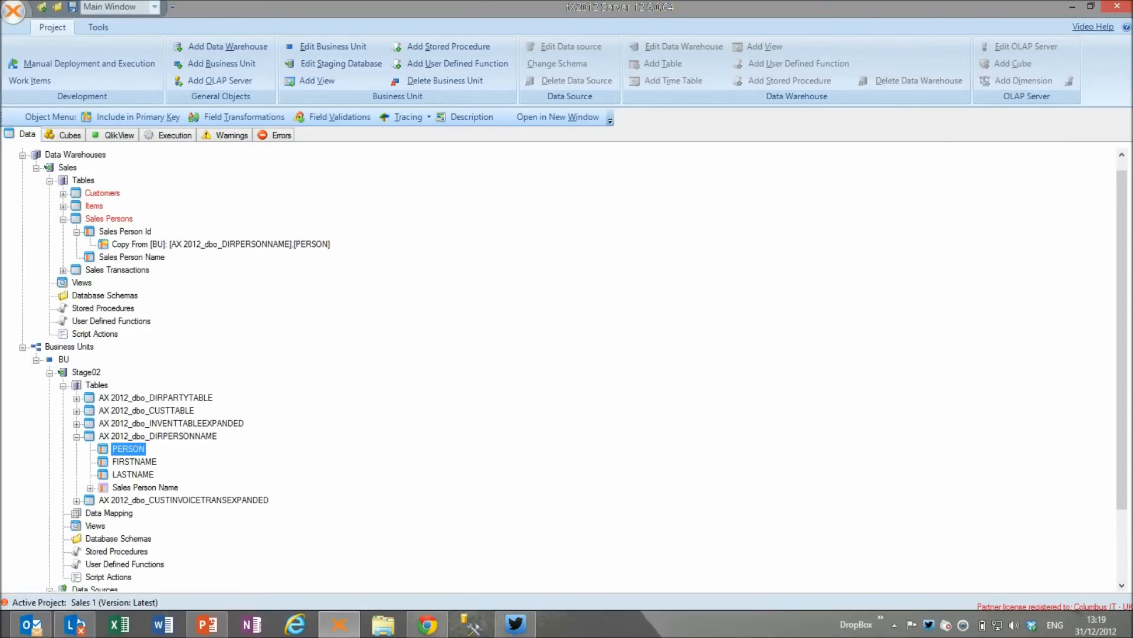
drag(141, 488, 132, 258)
key(Return)
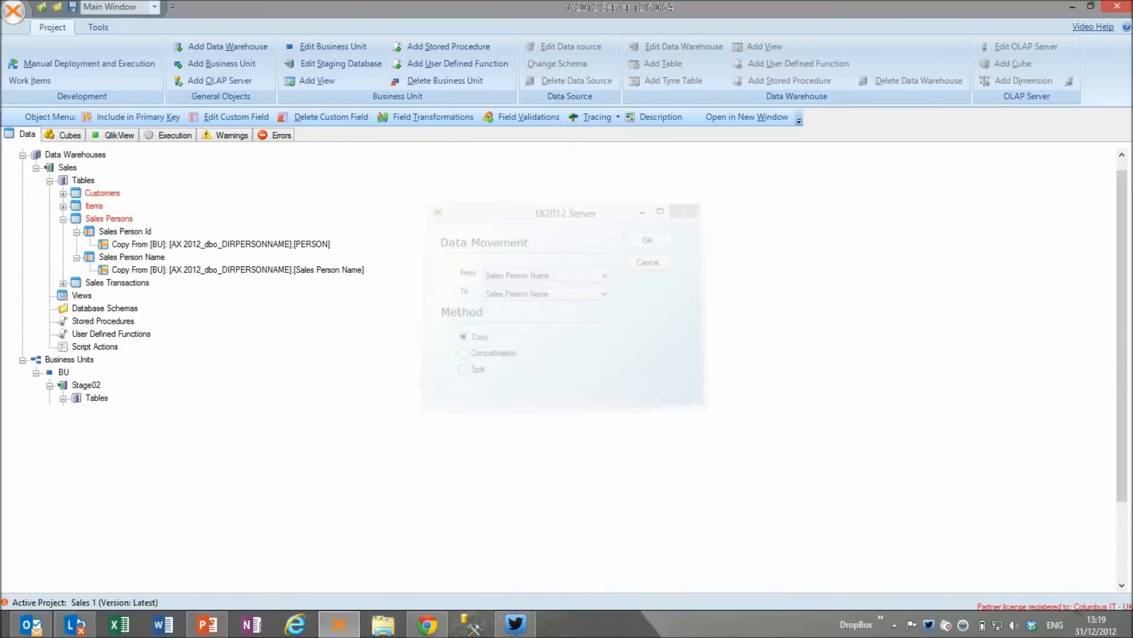
double_click(109, 218)
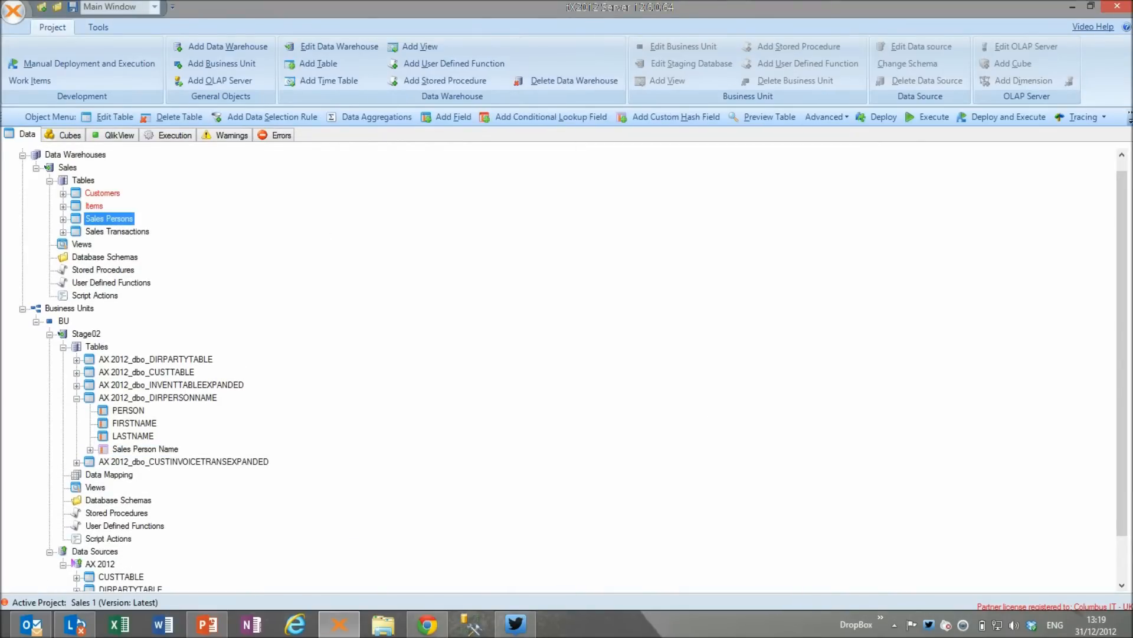
Expand the Sales Transactions warehouse table and the staged CUSTINVOICETRANSEXPANDED table, and collapse the staged DIRPERSONNAME table
double_click(117, 231)
scroll(567, 366, down, 5)
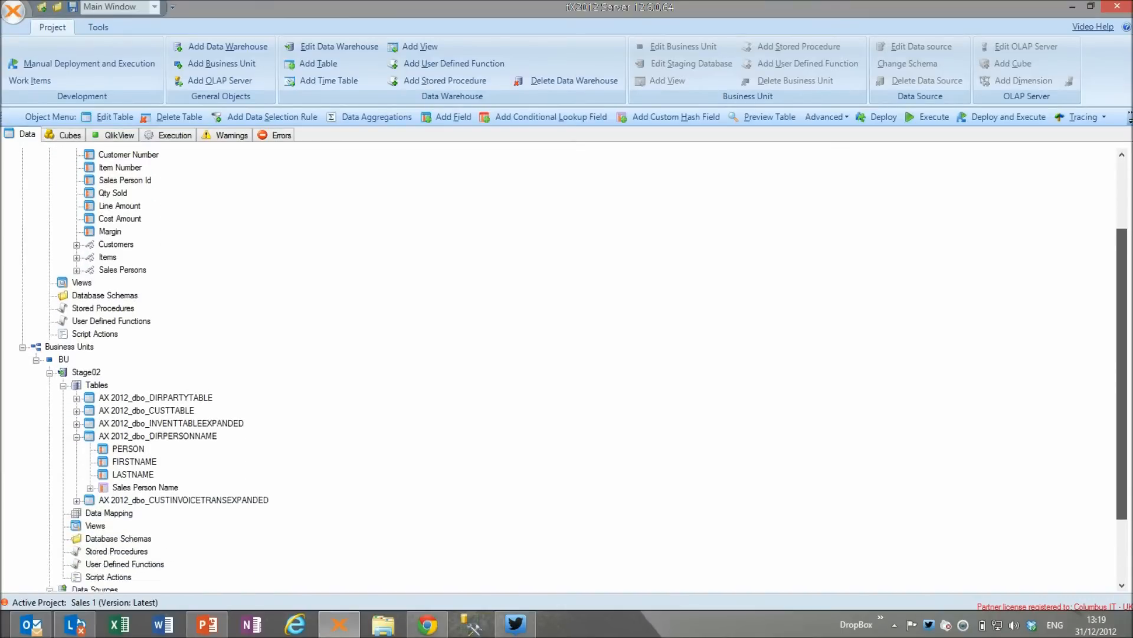
double_click(157, 346)
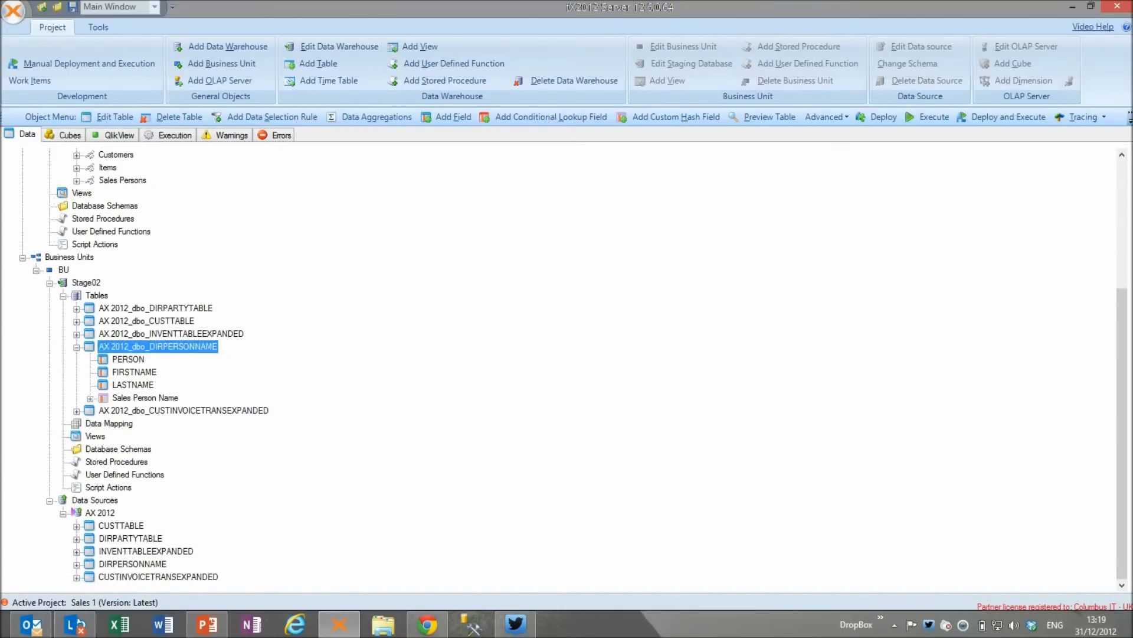
scroll(567, 366, up, 3)
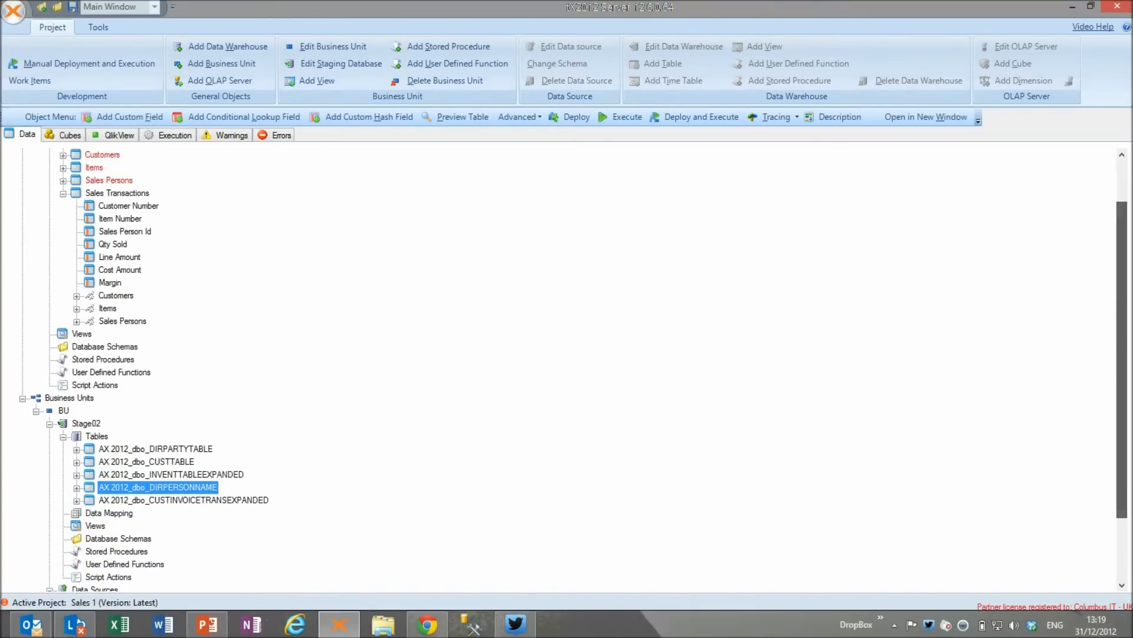
double_click(183, 500)
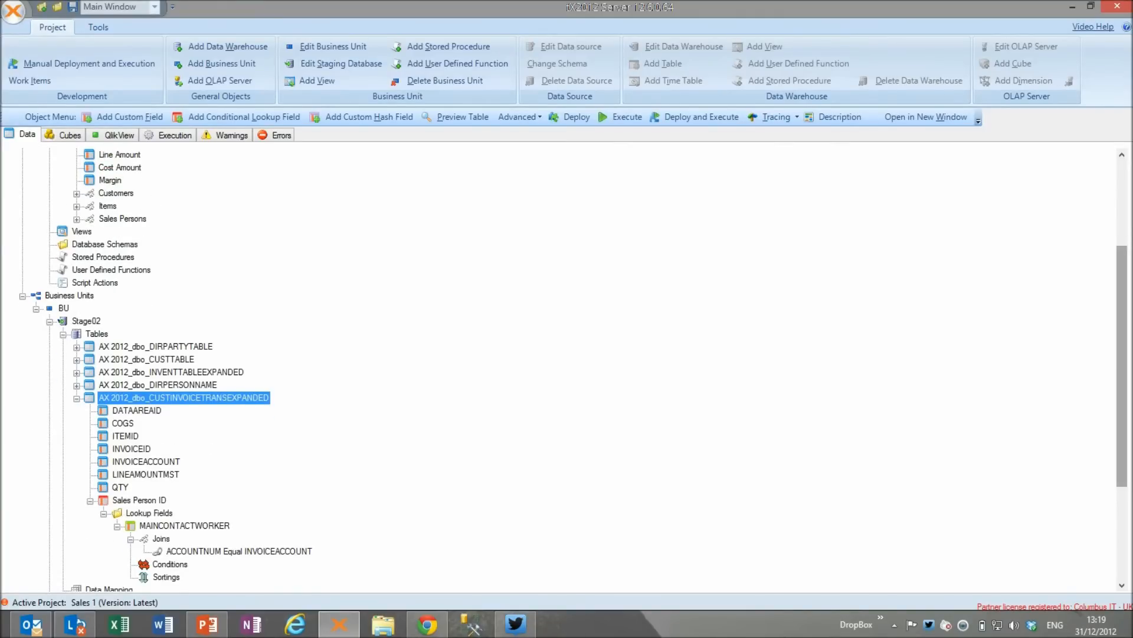
scroll(1122, 366, up, 3)
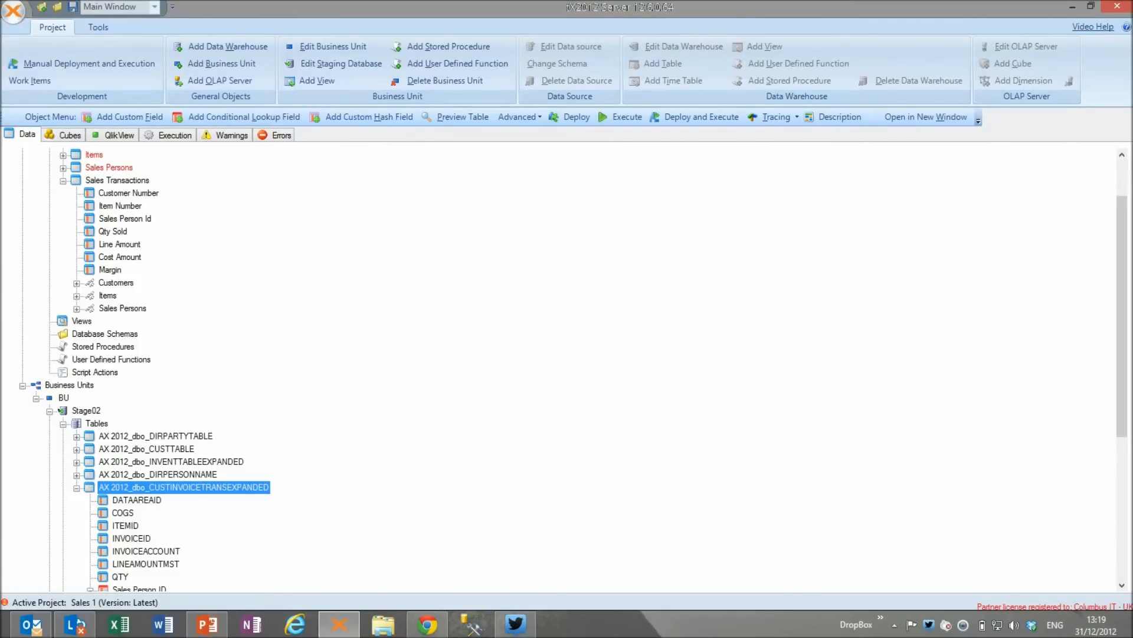
Map the staged CUSTINVOICETRANSEXPANDED fields INVOICEACCOUNT to Customer Number and ITEMID to Item Number in Sales Transactions, using the Copy method
click(150, 552)
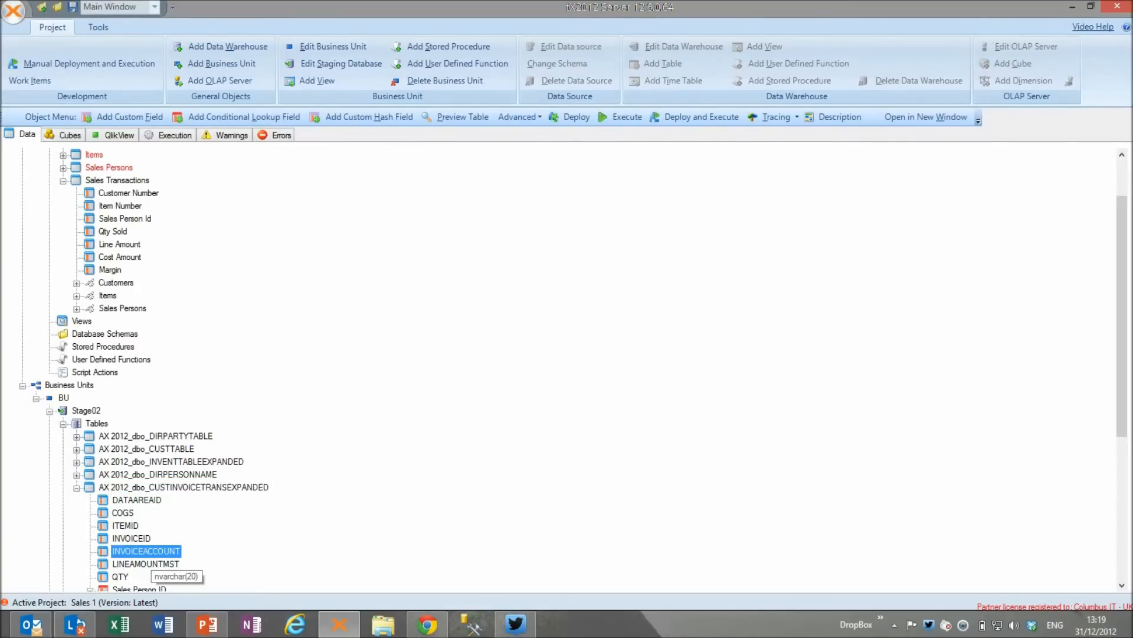
drag(147, 552, 129, 193)
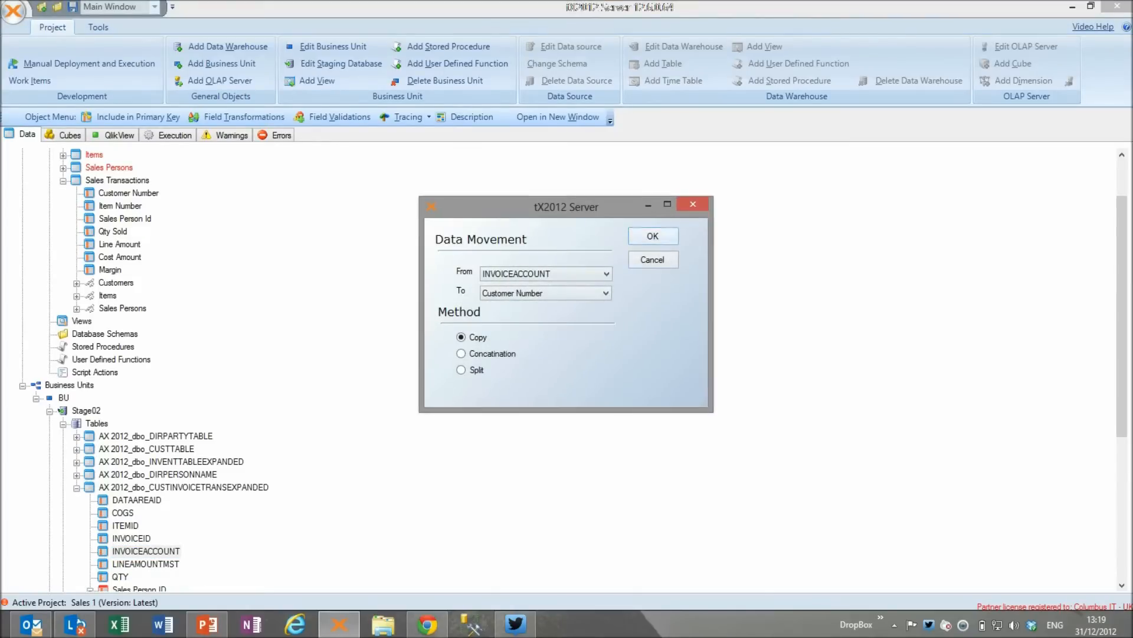
key(Return)
drag(1123, 313, 1122, 328)
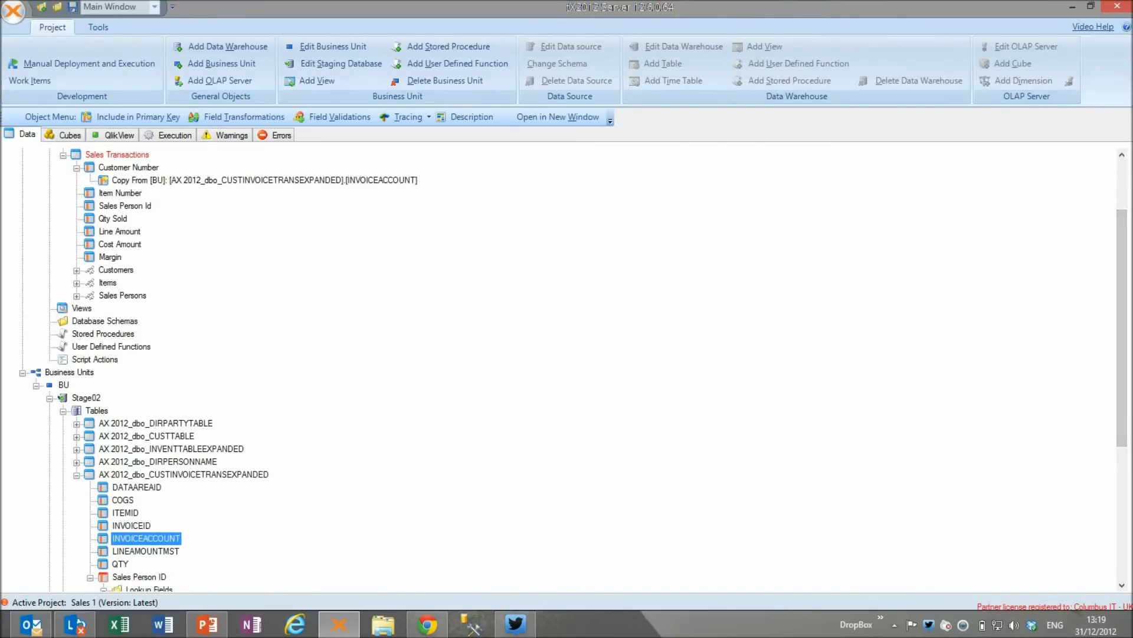
click(126, 513)
drag(126, 513, 121, 193)
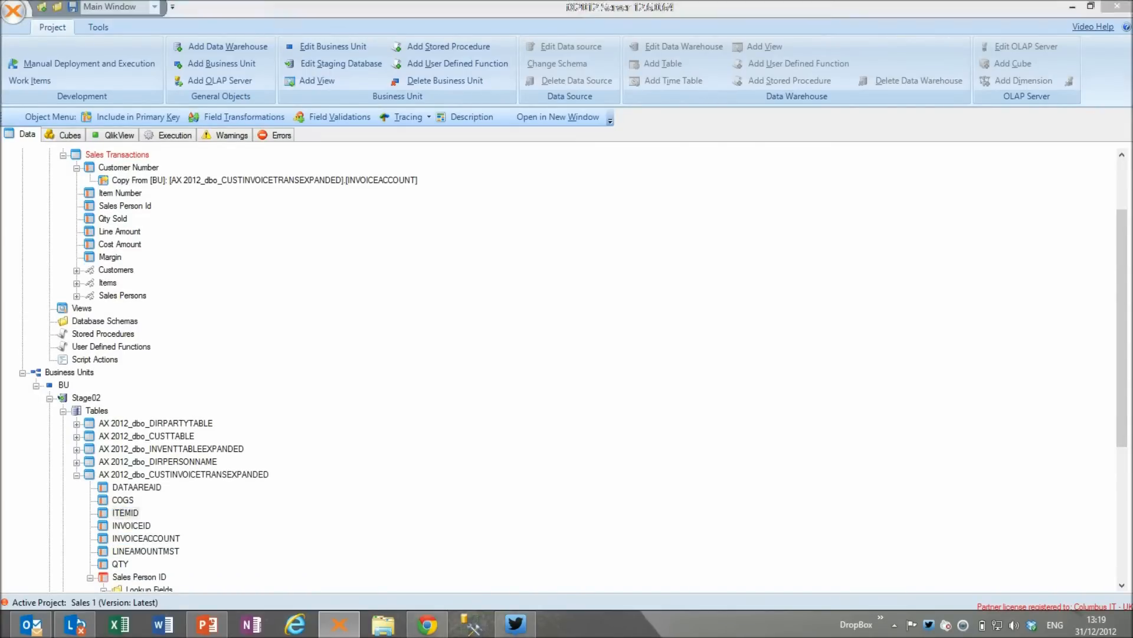
click(653, 236)
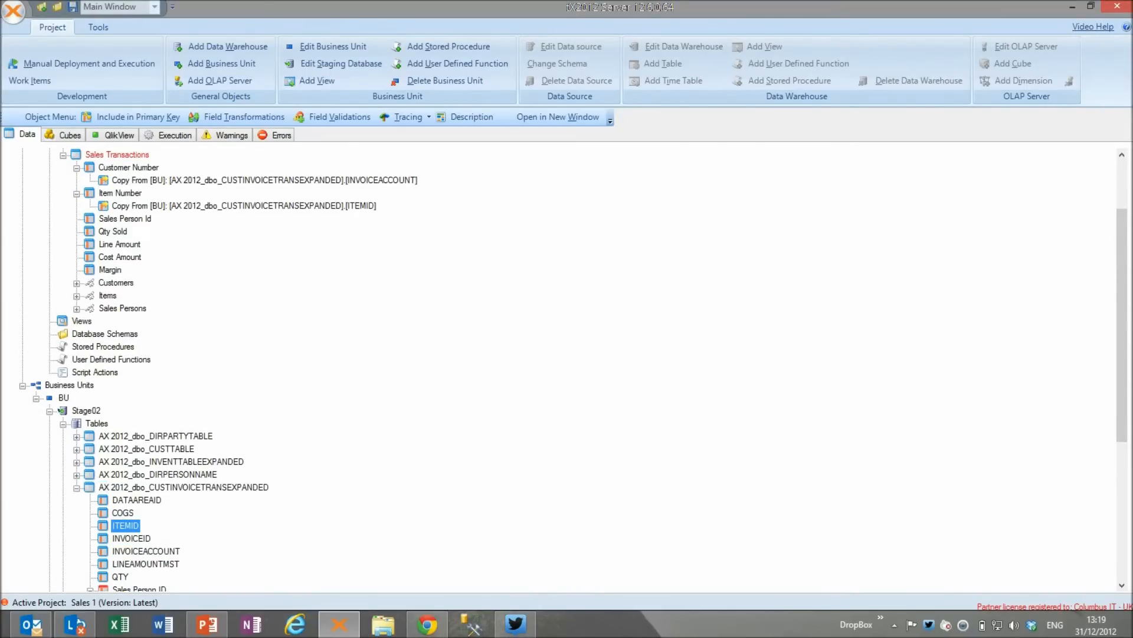
Map the staged CUSTINVOICETRANSEXPANDED fields Sales Person ID to Sales Person Id and QTY to Qty Sold in Sales Transactions, using Copy
drag(1122, 325, 1122, 333)
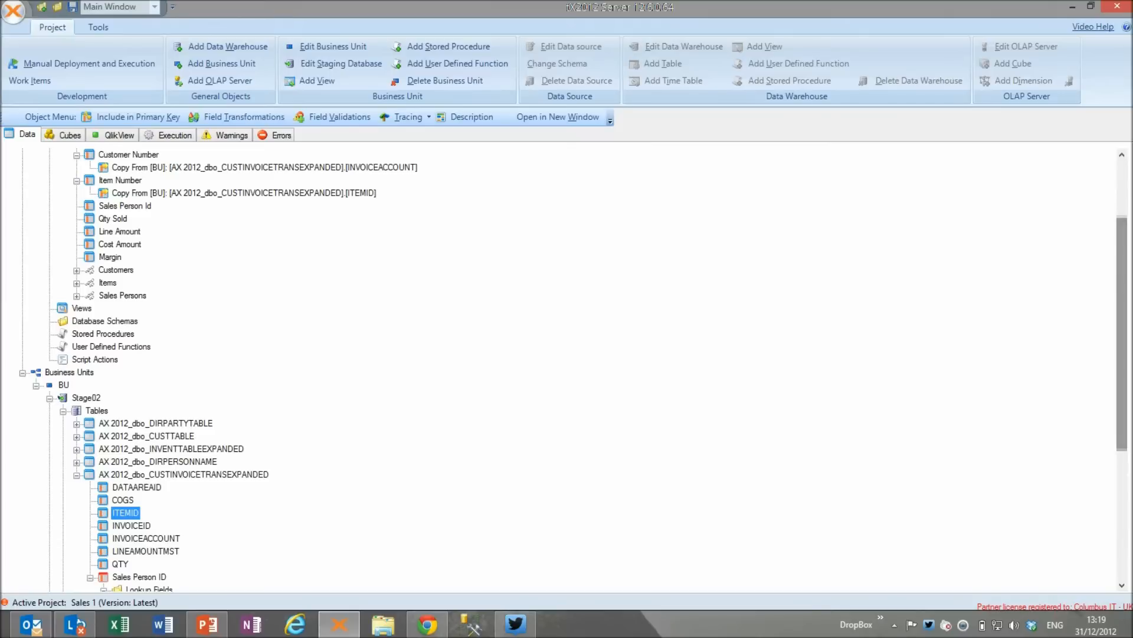
click(140, 576)
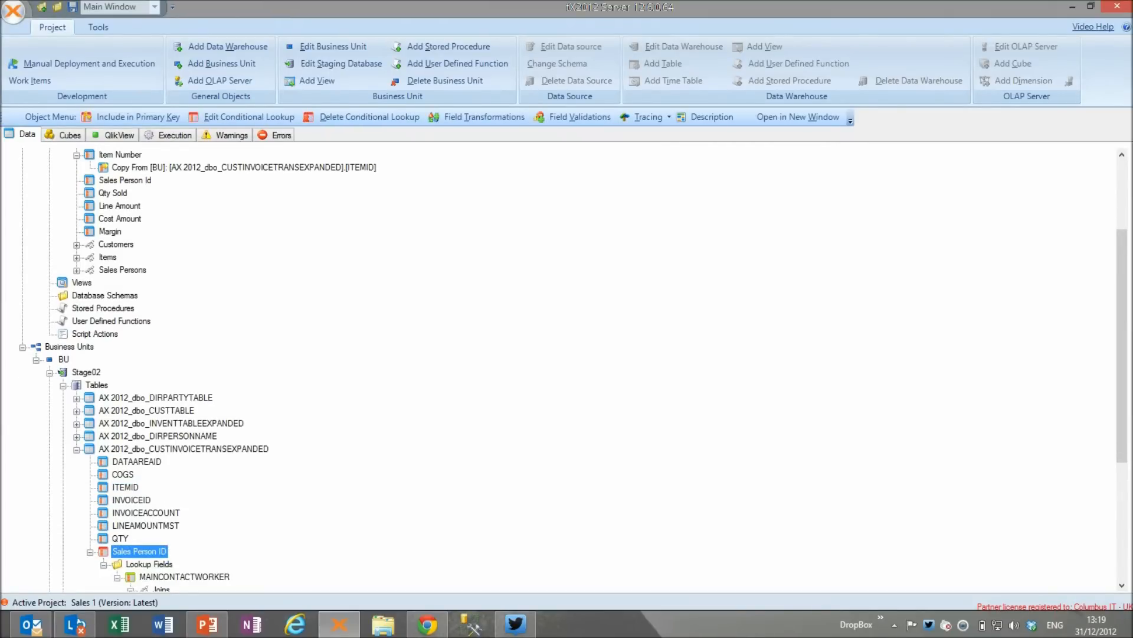
drag(139, 551, 124, 180)
click(650, 236)
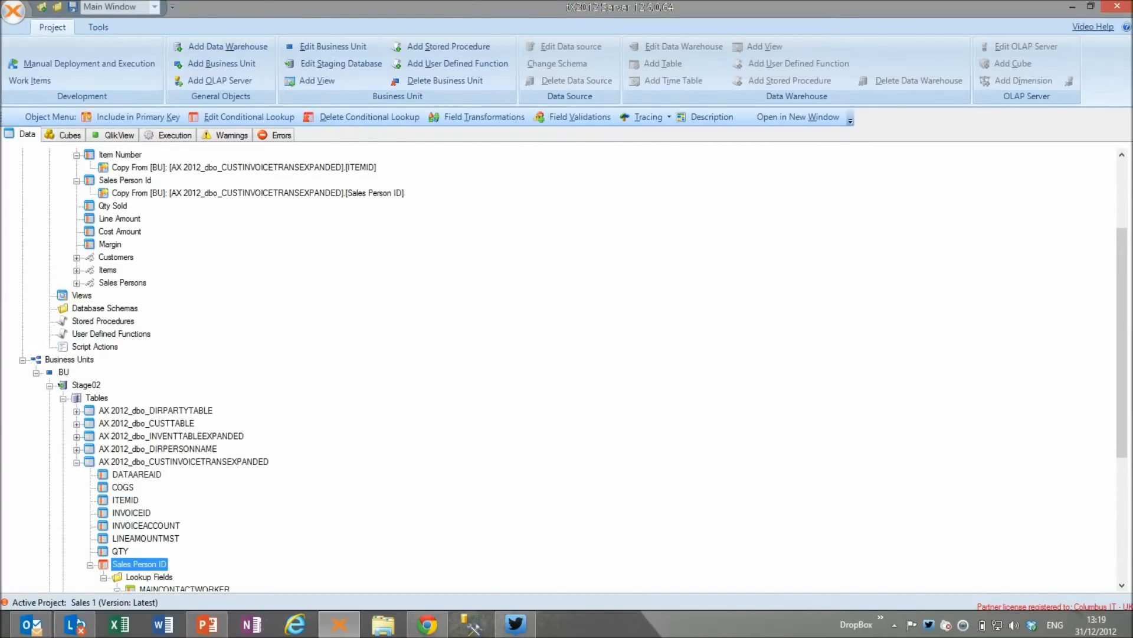
click(120, 552)
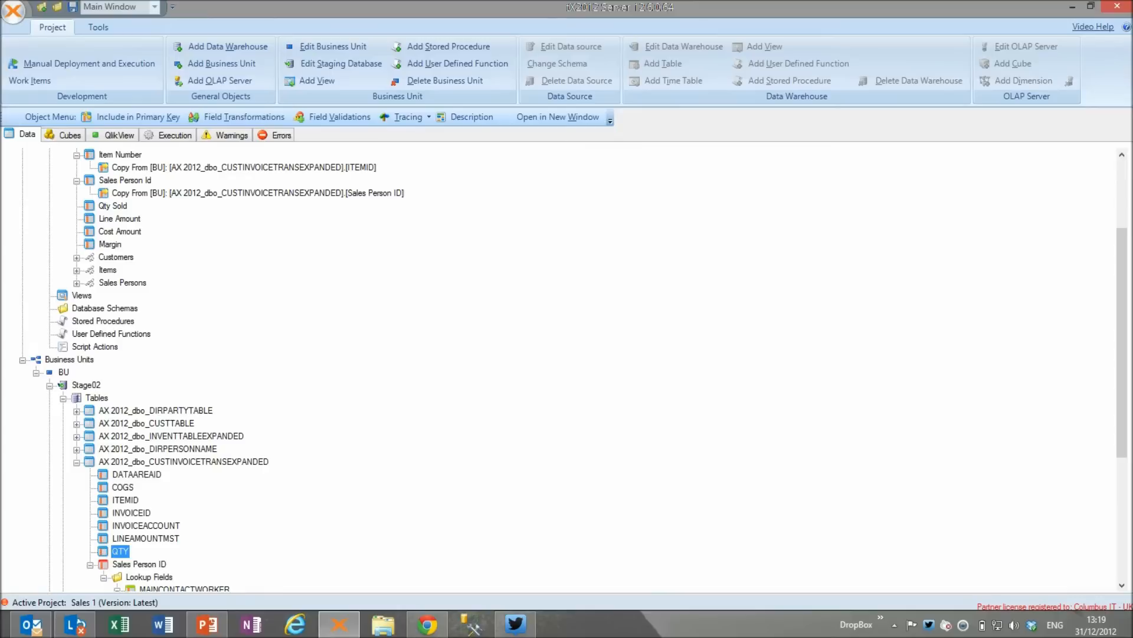
drag(120, 552, 113, 205)
click(649, 236)
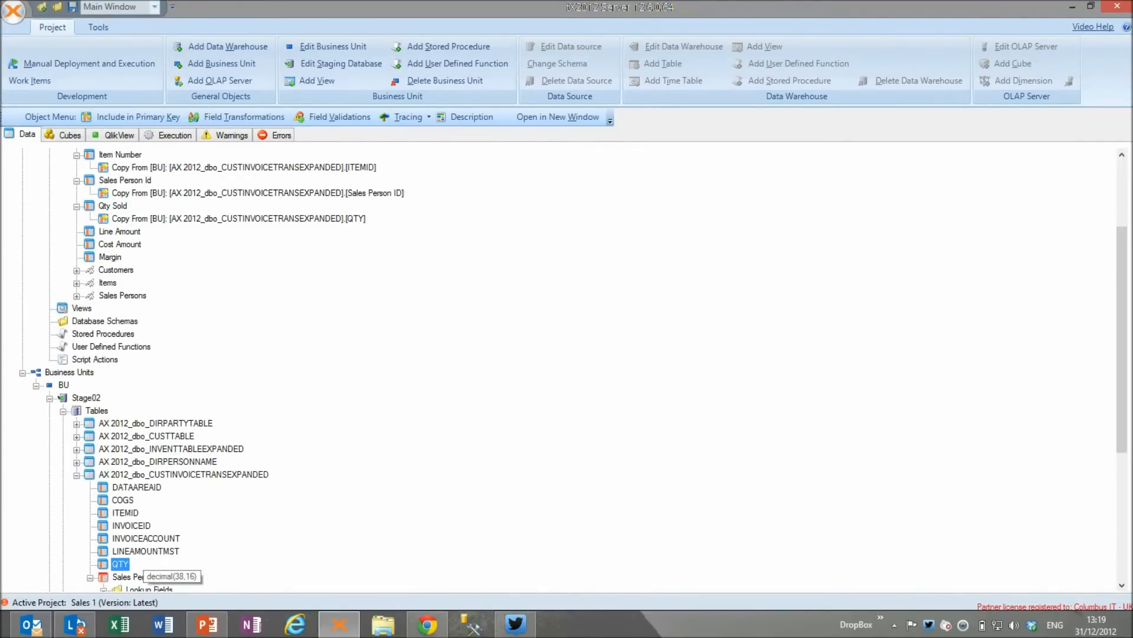
Map the staged CUSTINVOICETRANSEXPANDED fields LINEAMOUNTMST to Line Amount and COGS to Cost Amount in Sales Transactions, using the Copy method
click(145, 550)
drag(145, 551, 119, 230)
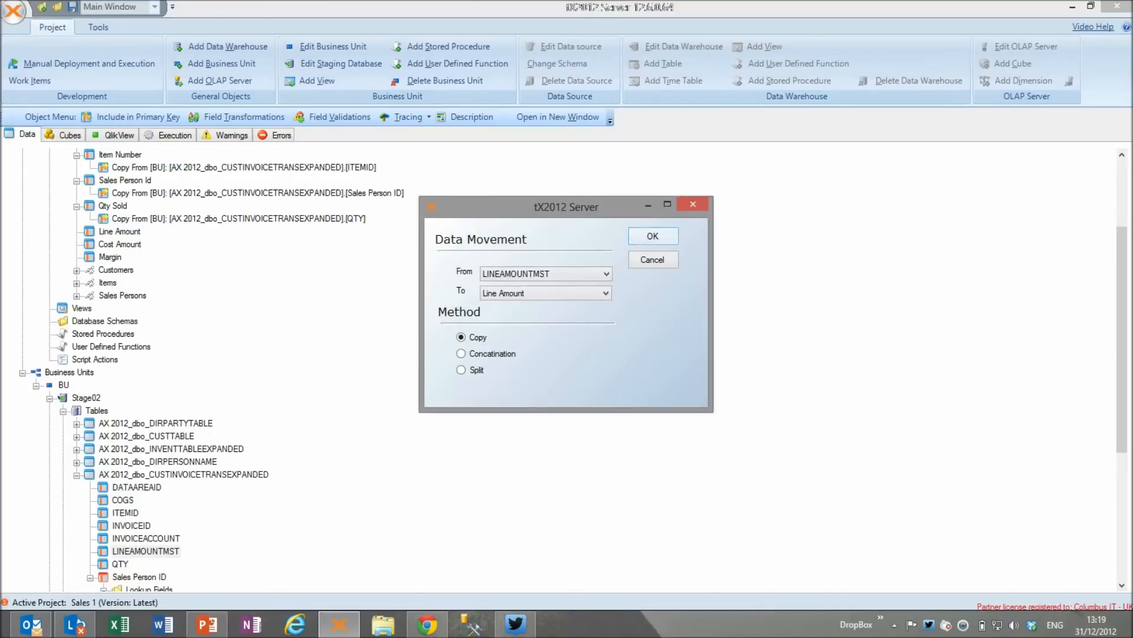
click(651, 236)
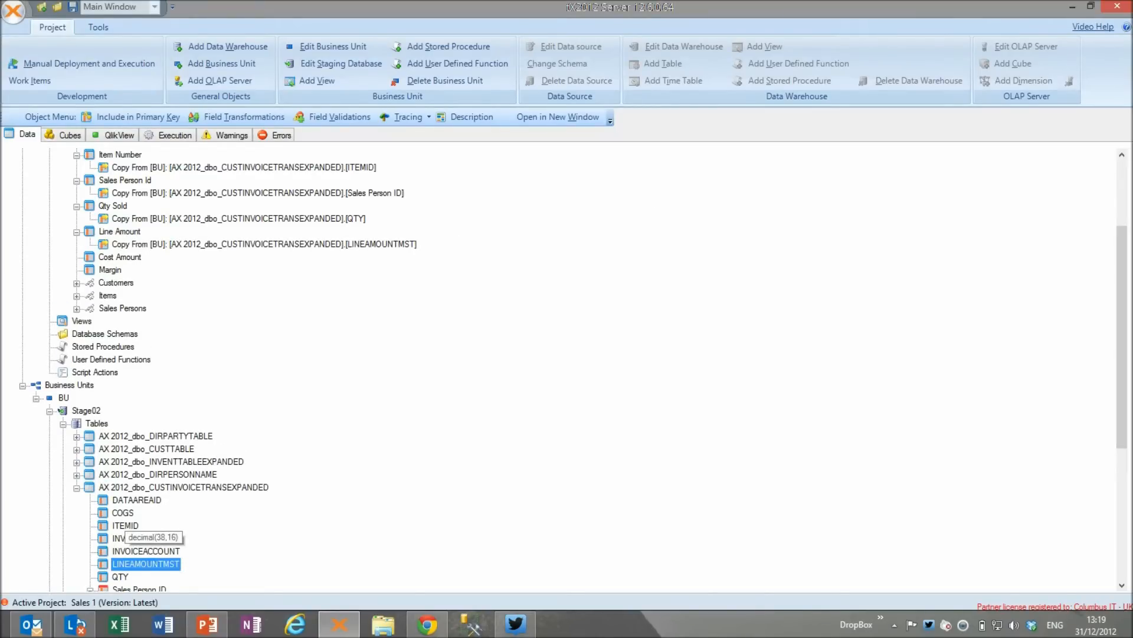
click(122, 513)
drag(123, 513, 120, 256)
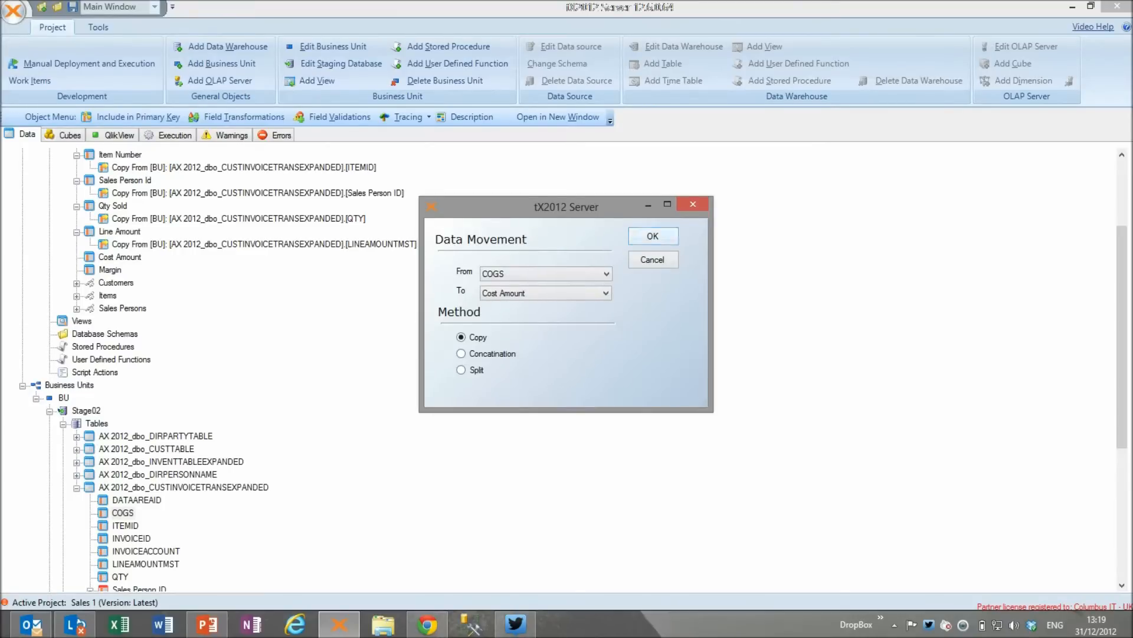
key(Return)
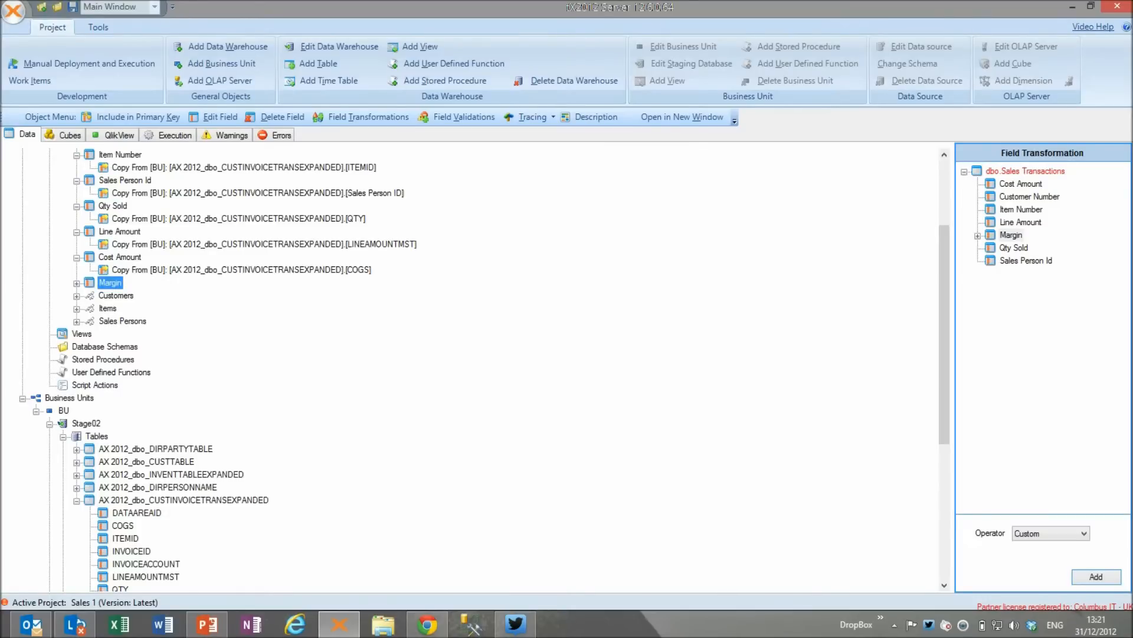
Check the Margin field's custom transformation, and deploy and execute the modified tables and views of the Sales data warehouse without a version note
key(Right)
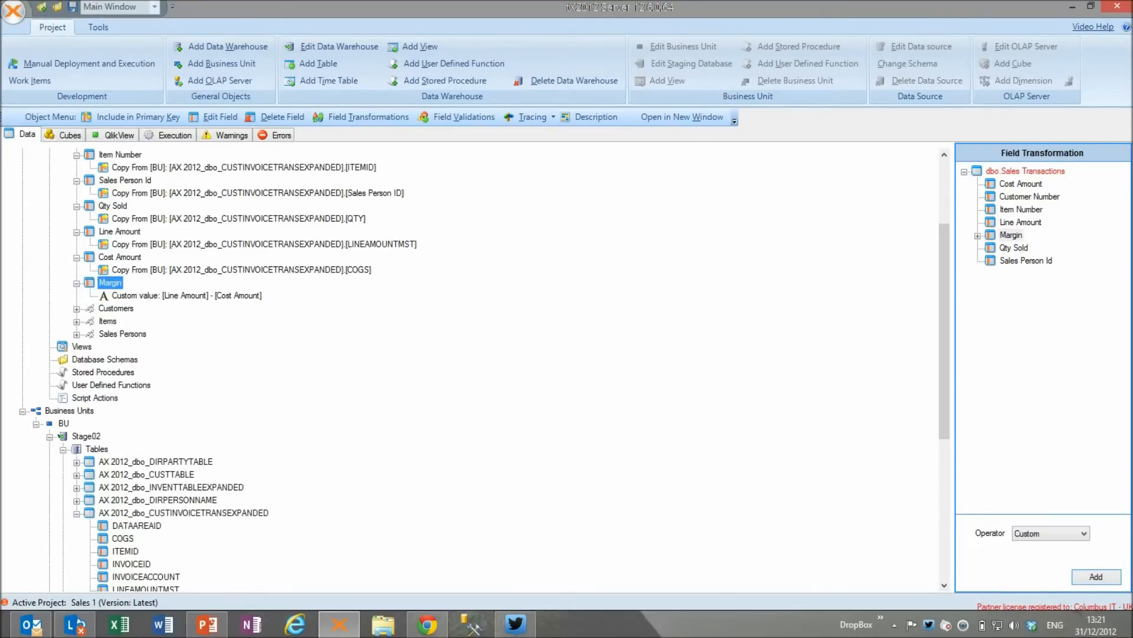
key(Left)
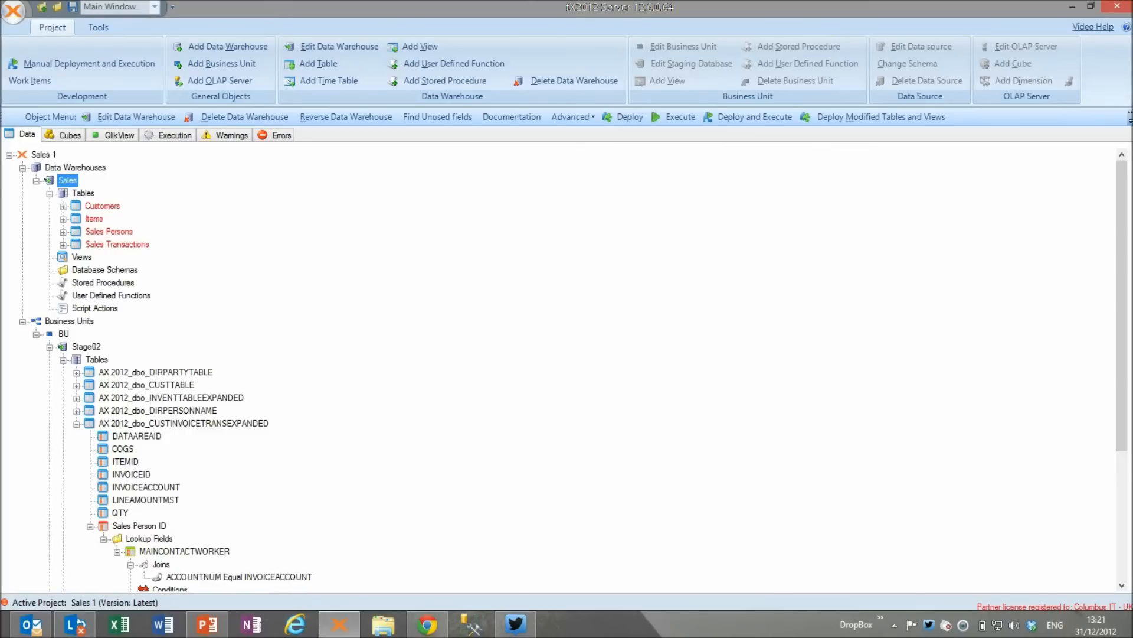
right_click(75, 180)
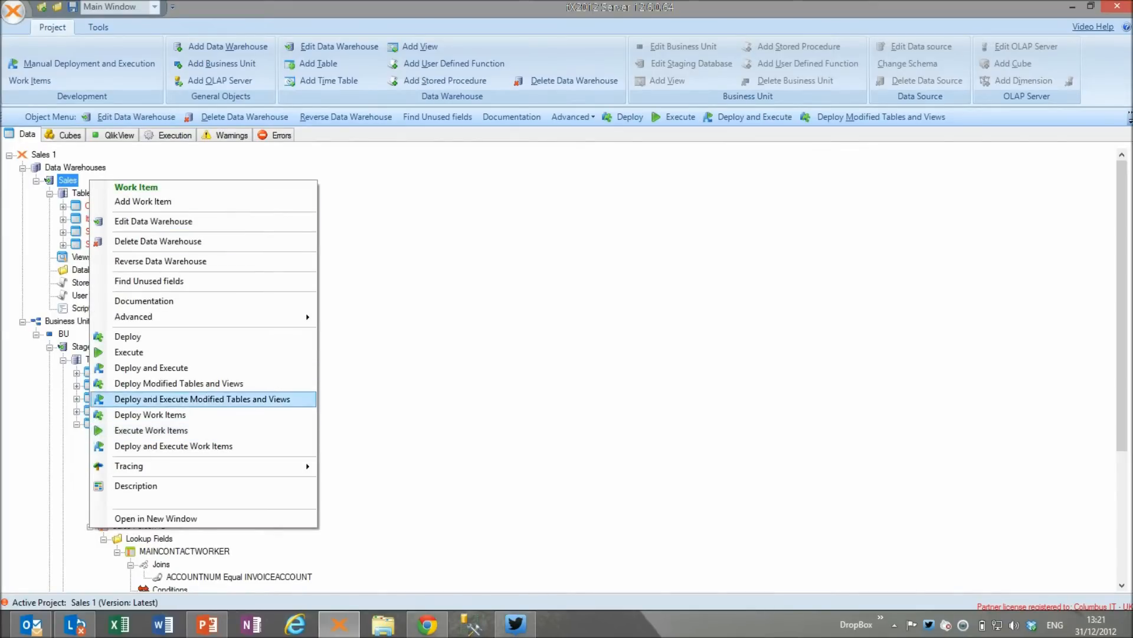
click(203, 399)
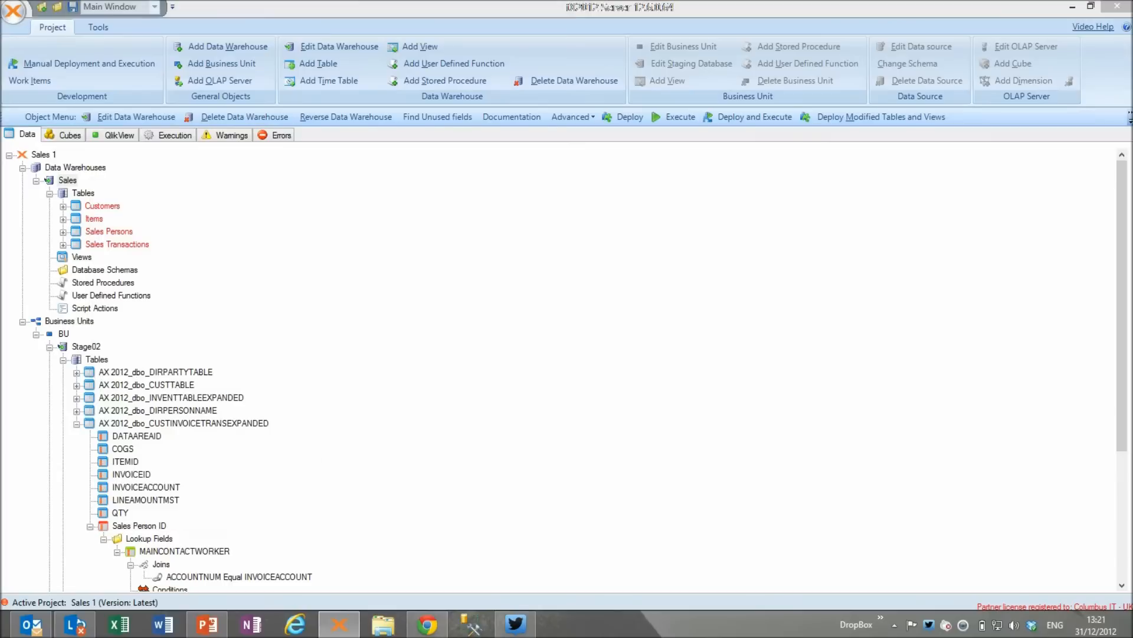
click(756, 400)
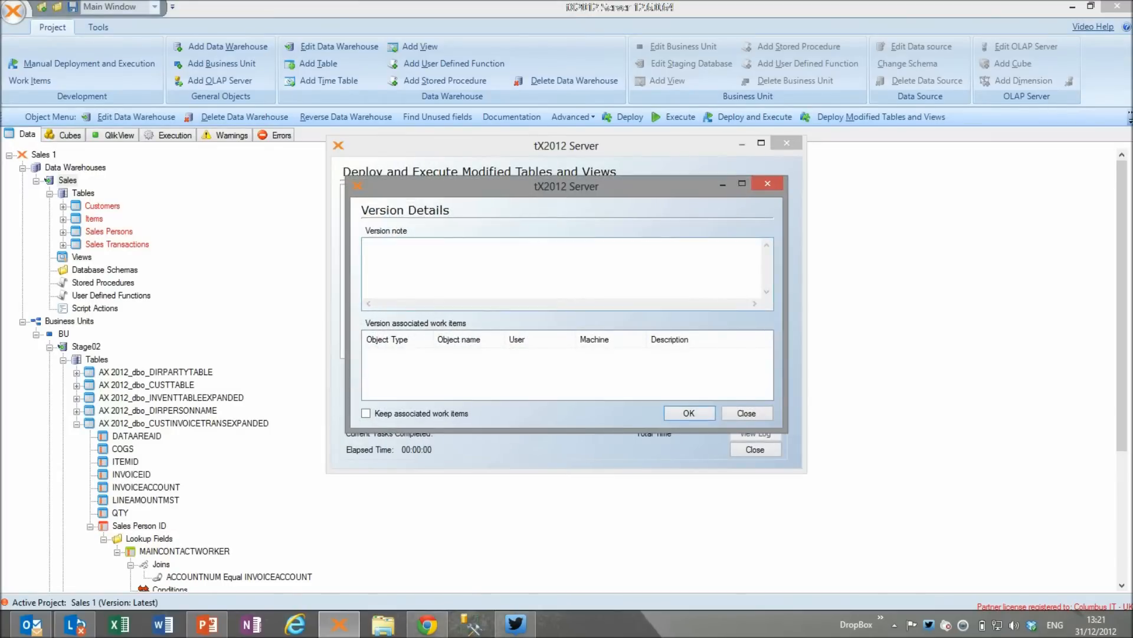
key(Return)
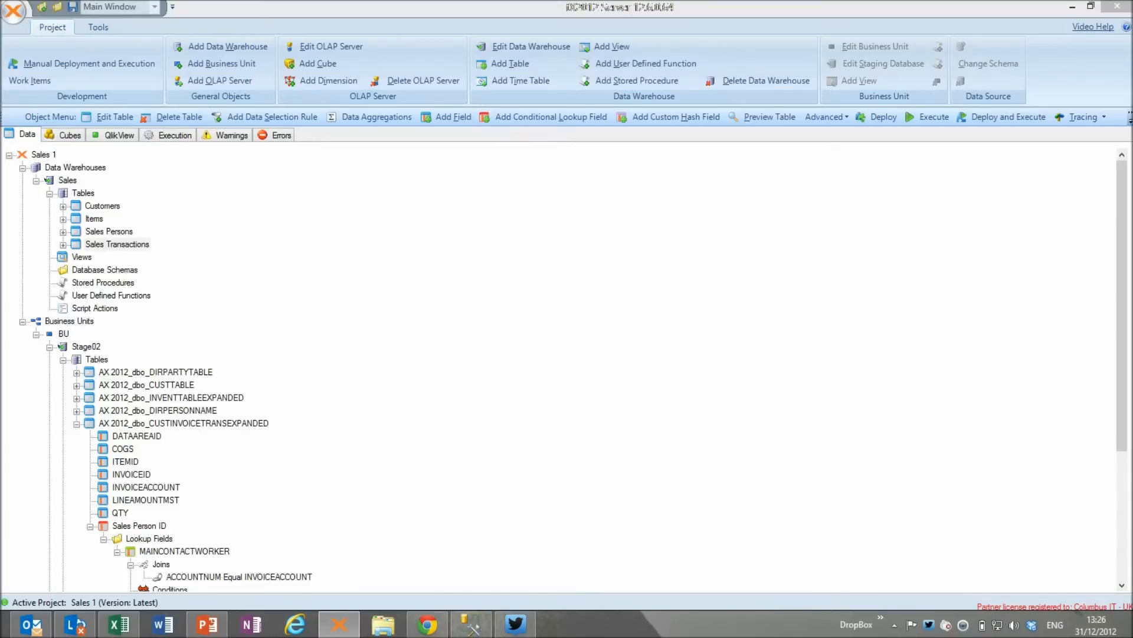
Preview the data loaded into the Customers warehouse table and close the preview
right_click(111, 207)
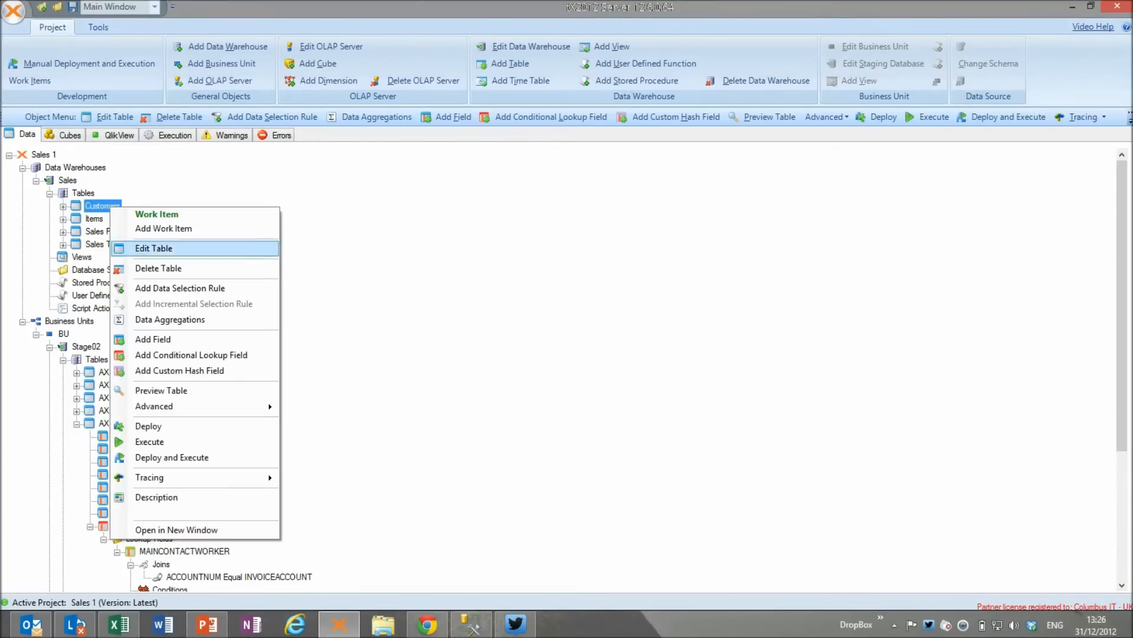
click(161, 390)
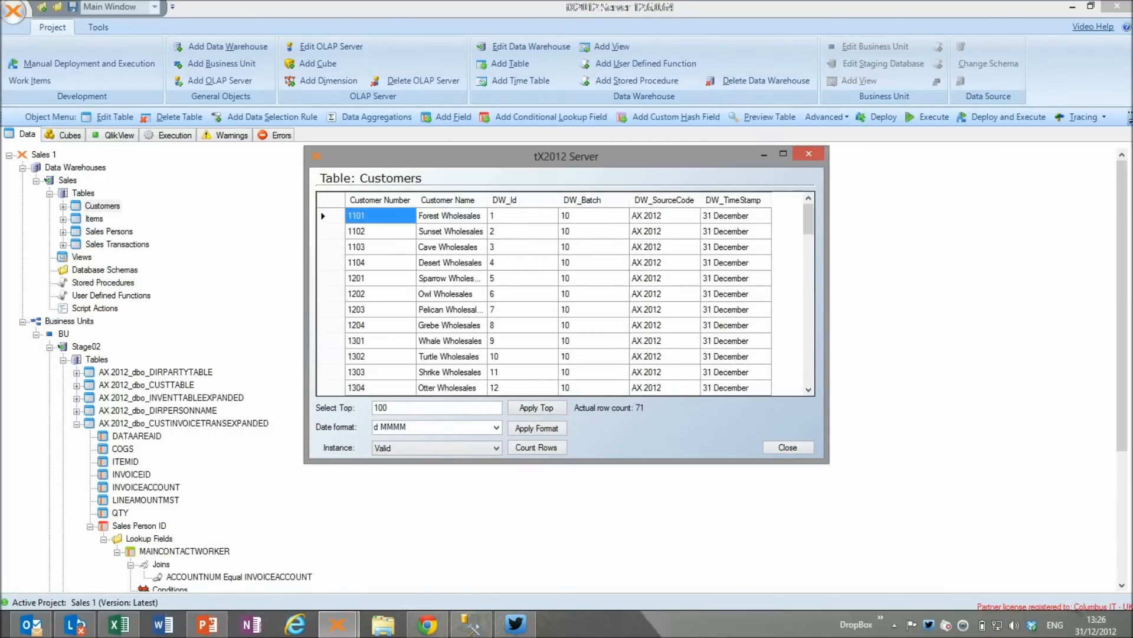
click(787, 447)
Preview the Sales Transactions warehouse table and display its Raw instance
right_click(144, 245)
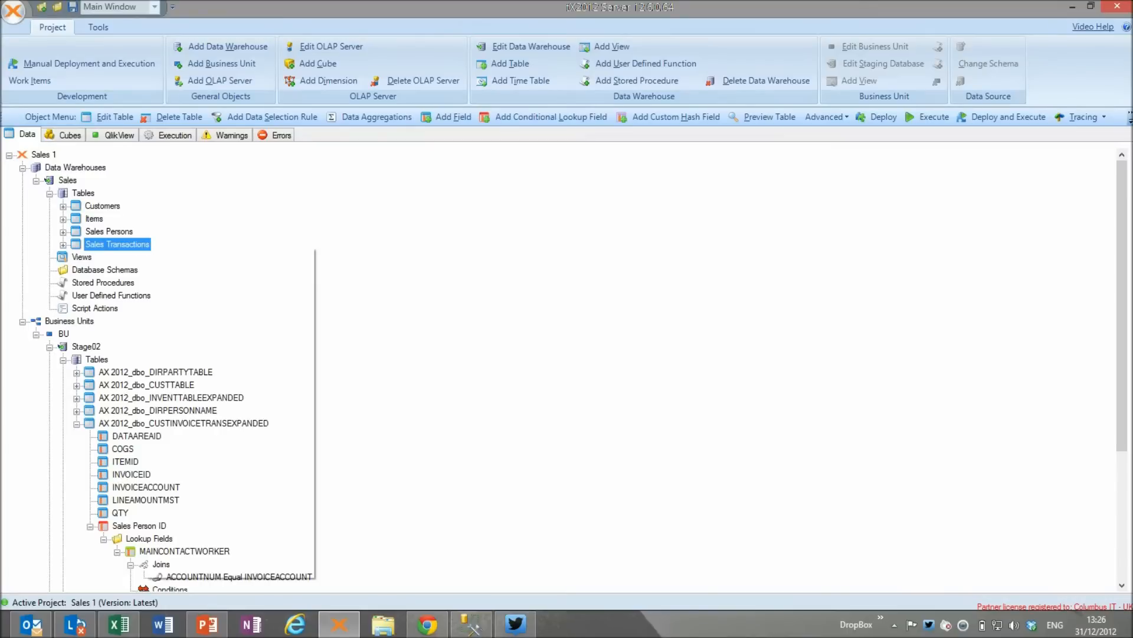
click(195, 429)
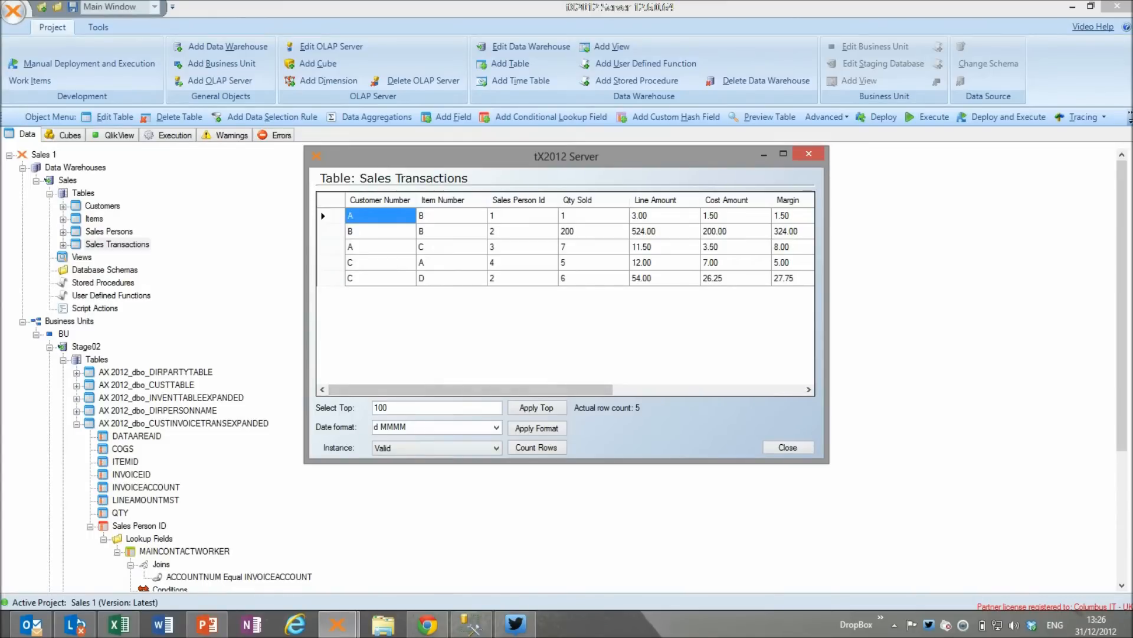
click(436, 448)
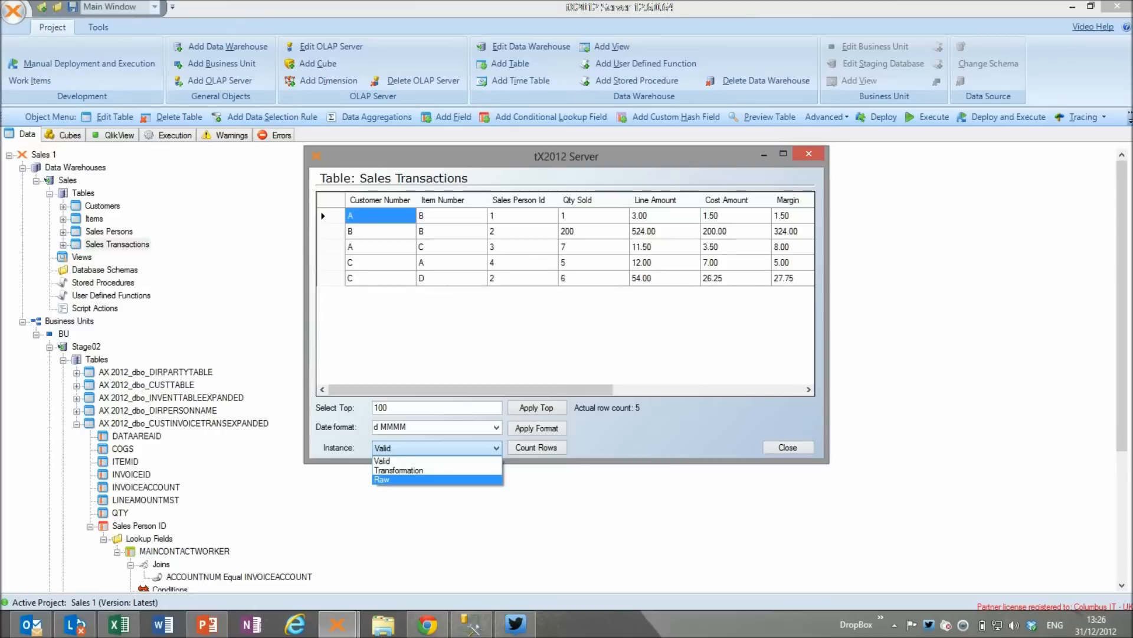
click(389, 480)
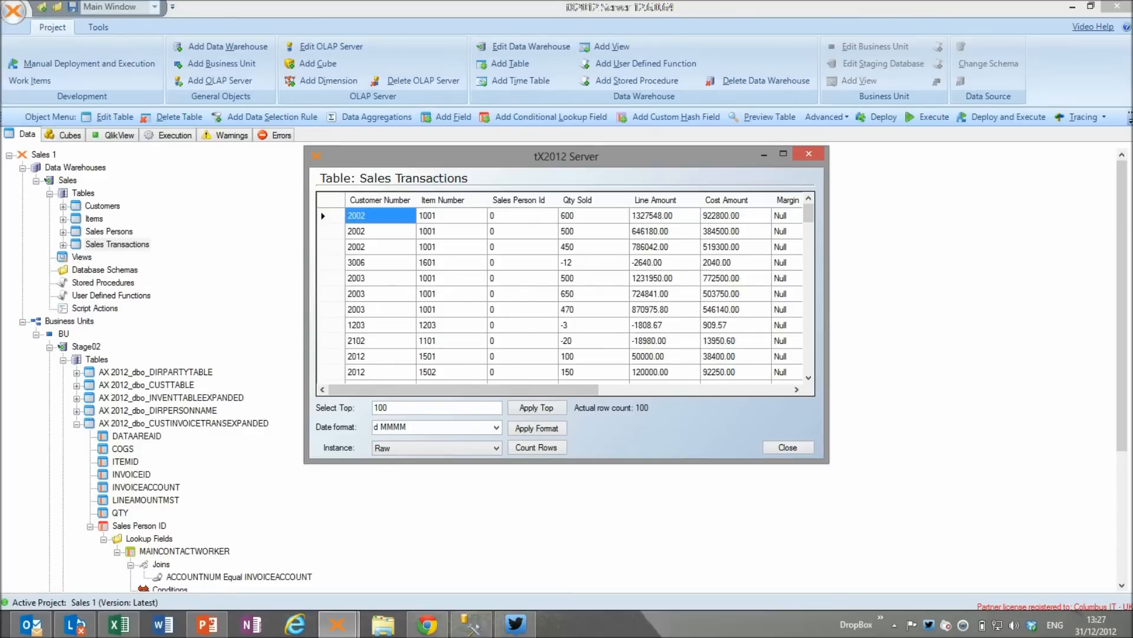
Compare the Valid instance of Sales Transactions with the Raw instance, and enlarge the preview window to see more rows and columns
click(496, 448)
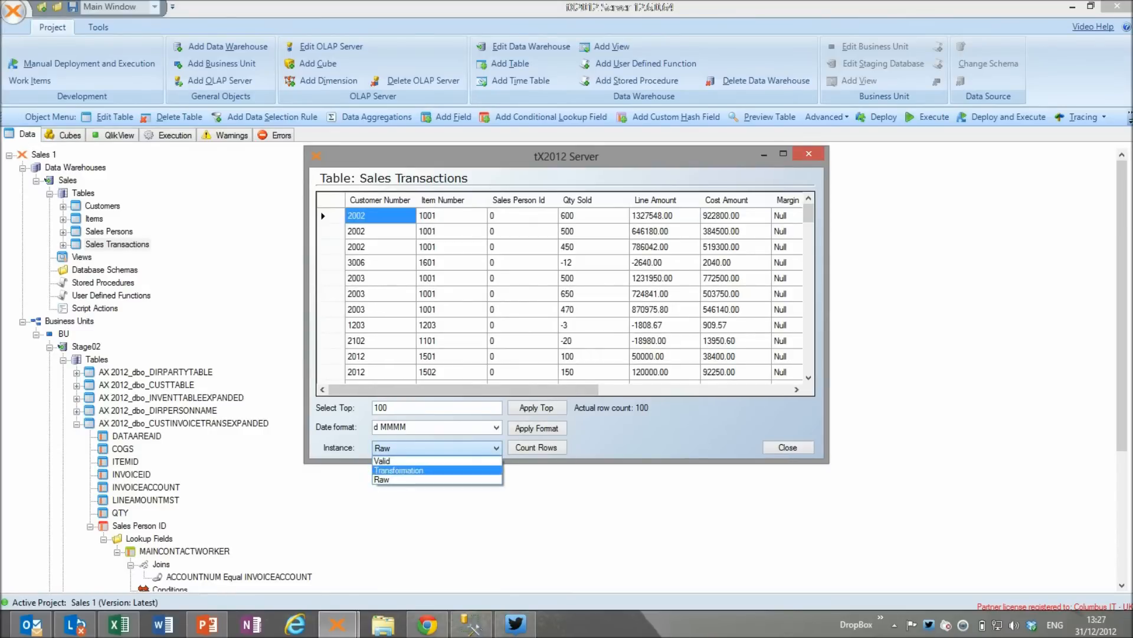
click(437, 460)
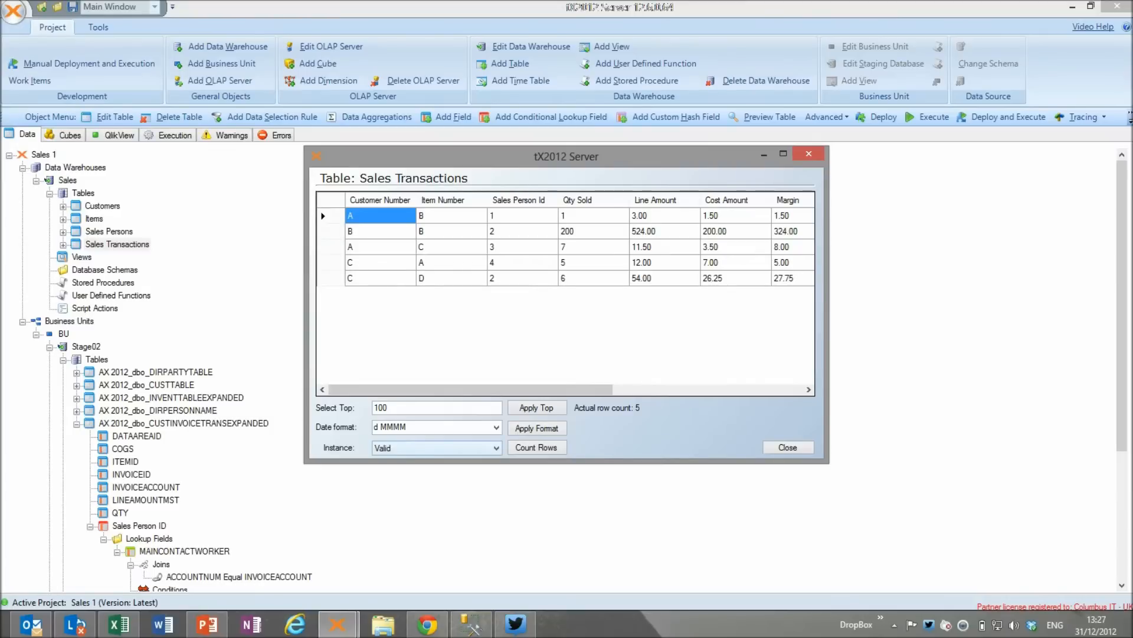
click(496, 448)
click(436, 470)
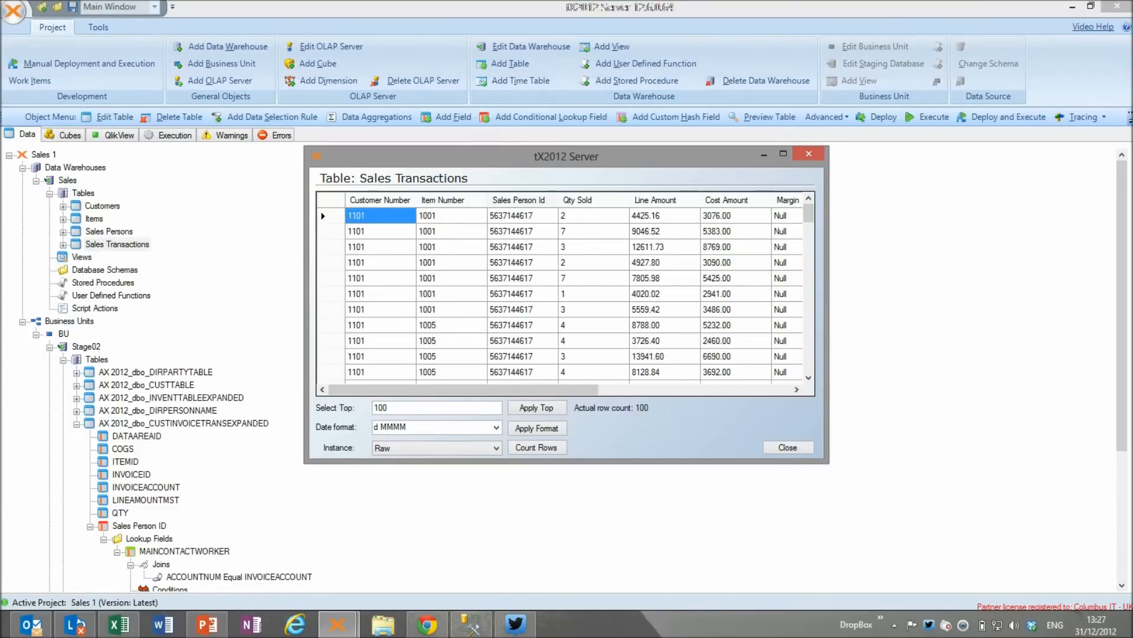
drag(828, 462, 914, 569)
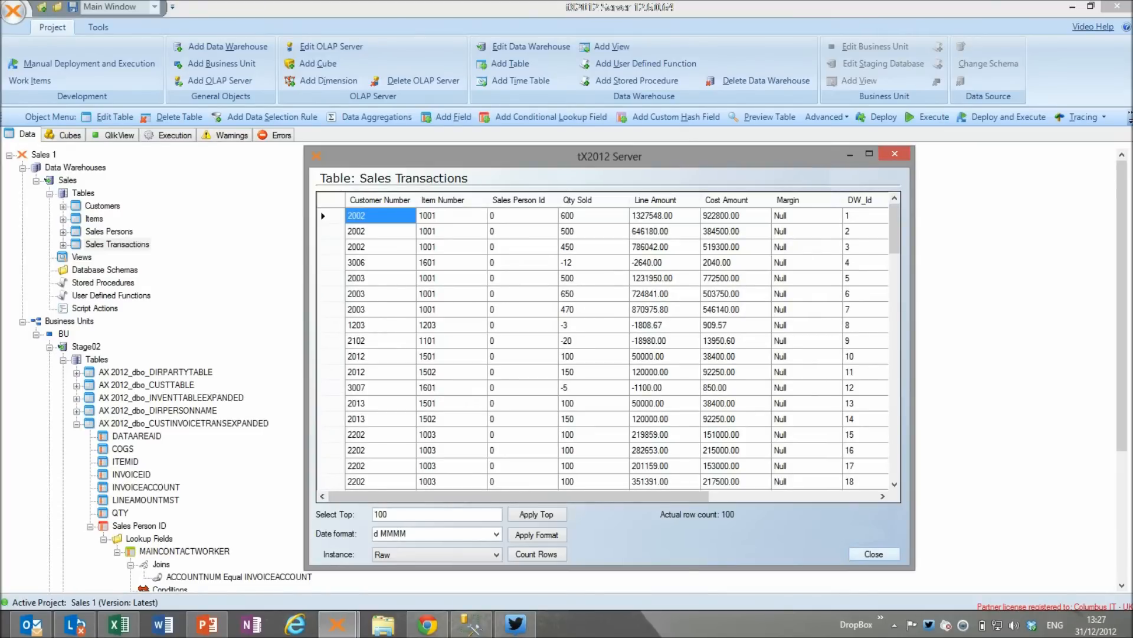
Close the Sales Transactions preview and open the custom data of the Sales Persons warehouse table for editing
click(874, 553)
double_click(109, 232)
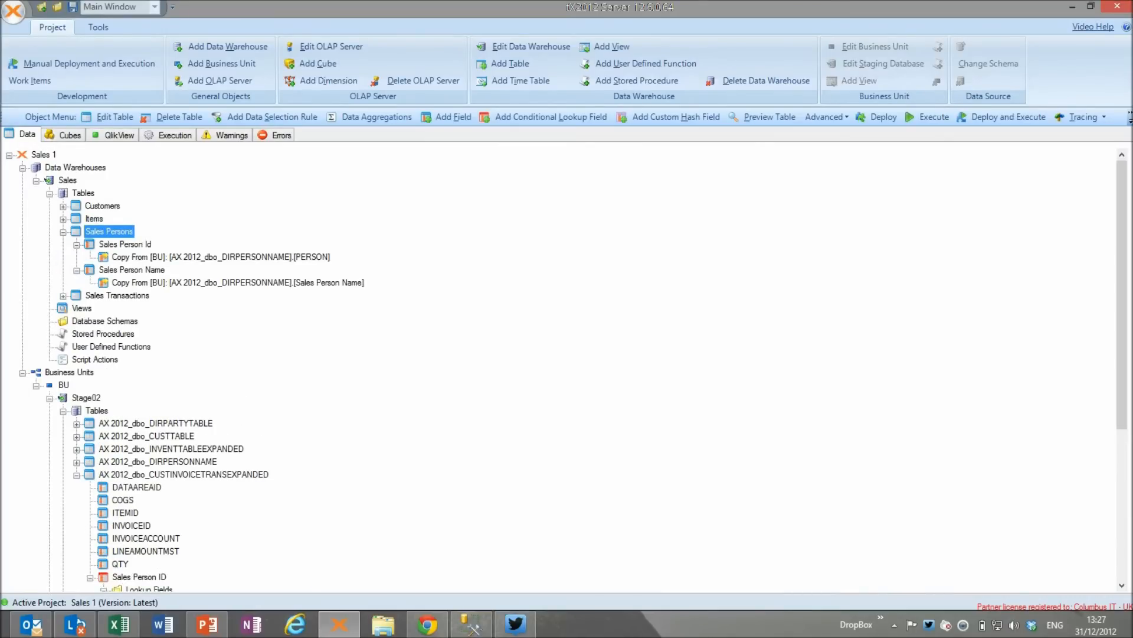
right_click(123, 231)
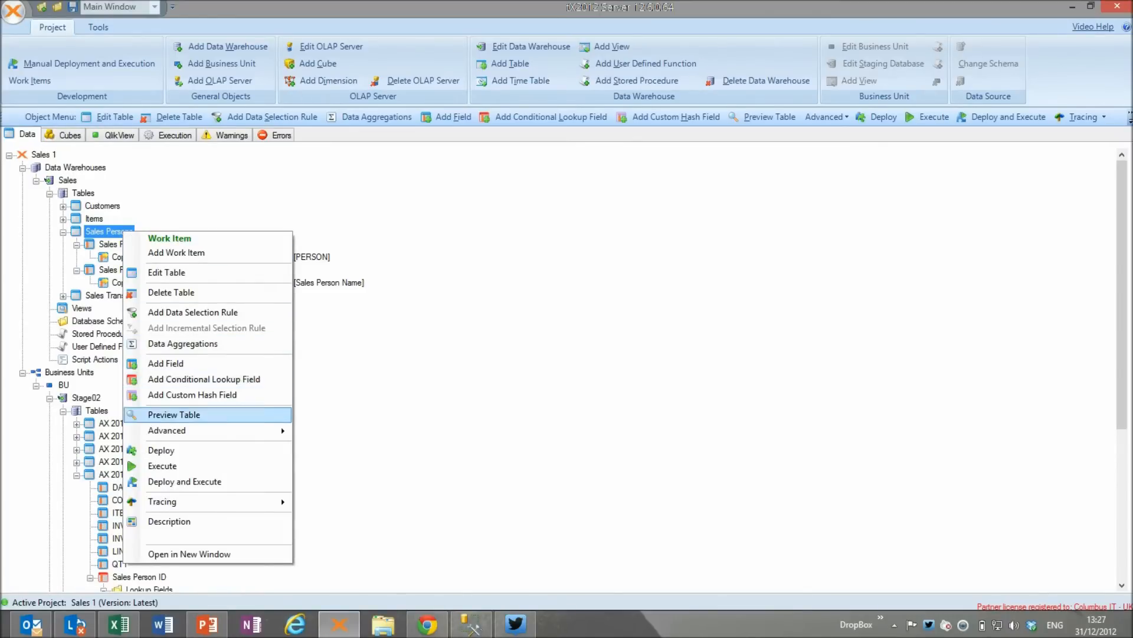
mouse_move(266, 430)
click(342, 491)
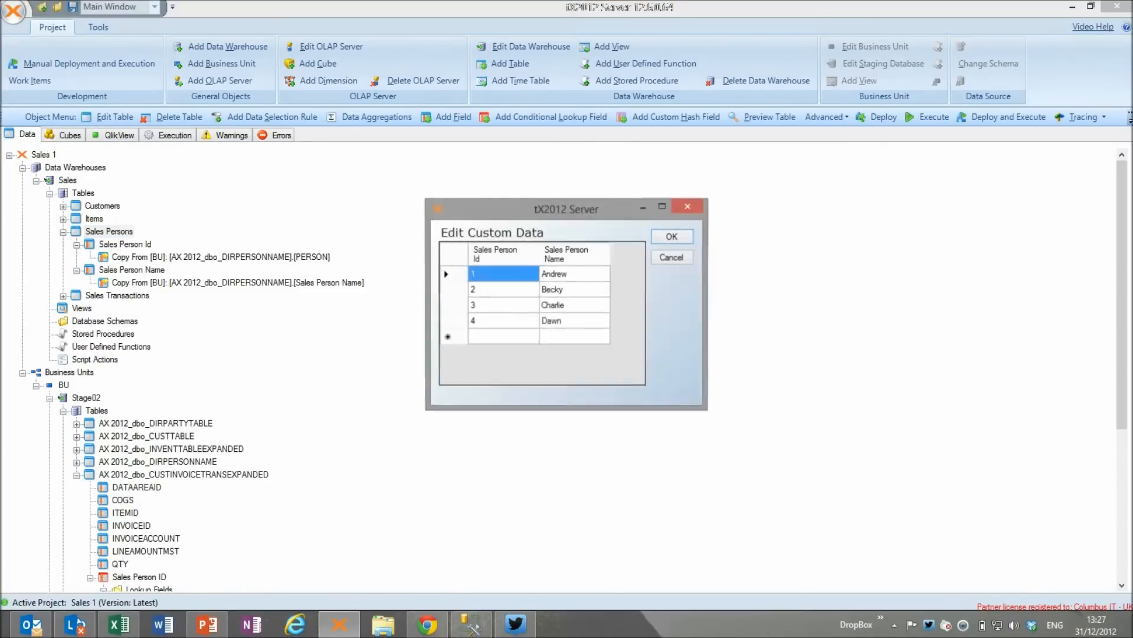
Add a custom data row with Sales Person Id 0 and Sales Person Name "No Sales Person in AX", and save it
click(504, 336)
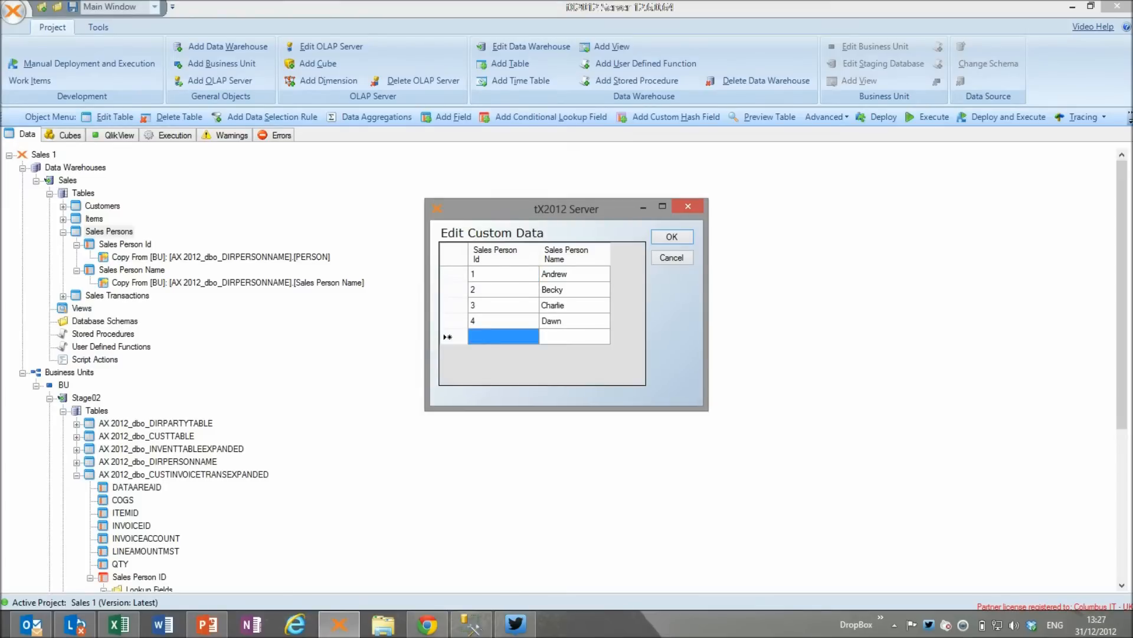
text(0)
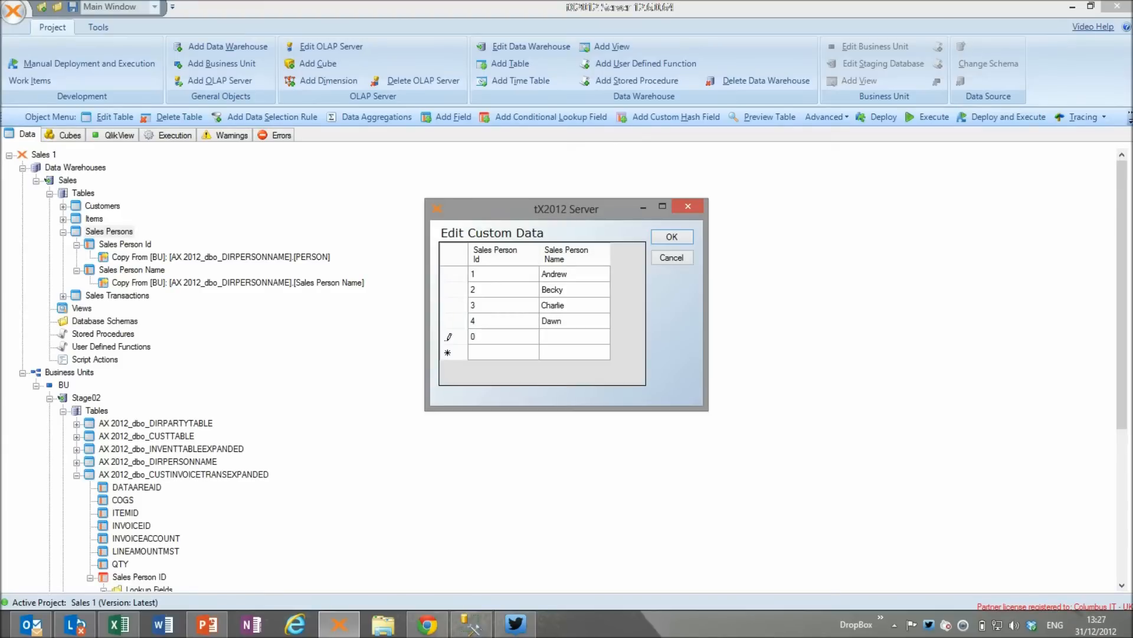
key(Tab)
text(No Sales Peron)
key(BackSpace)
key(BackSpace)
key(BackSpace)
text(son in AX)
key(Return)
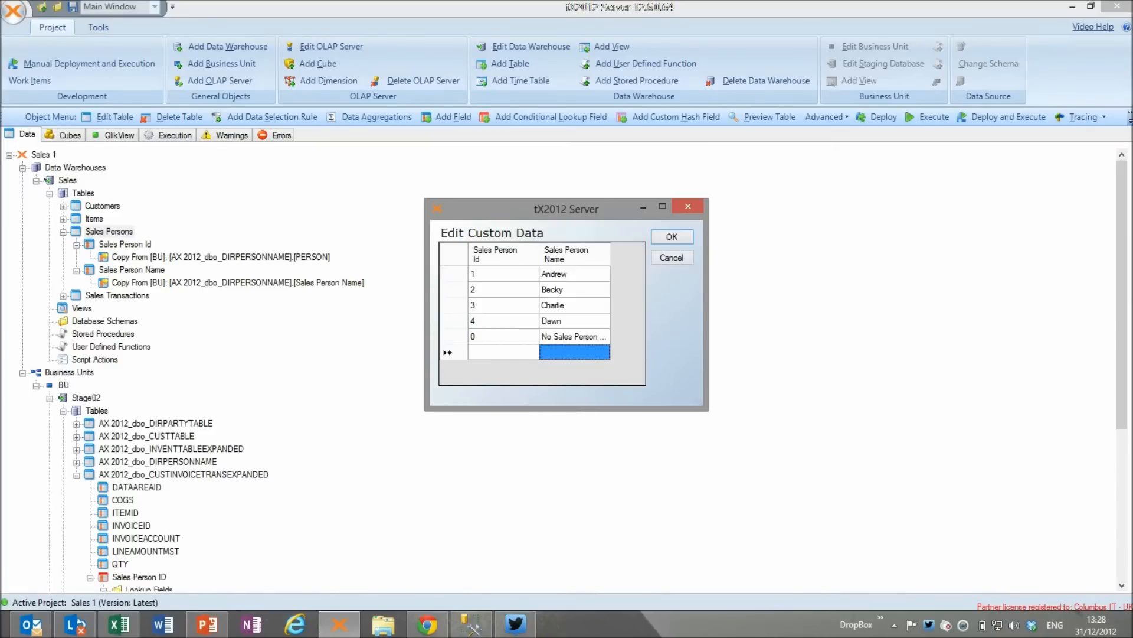
click(672, 236)
Deploy and execute the Sales Persons warehouse table, and collapse its field list
right_click(133, 231)
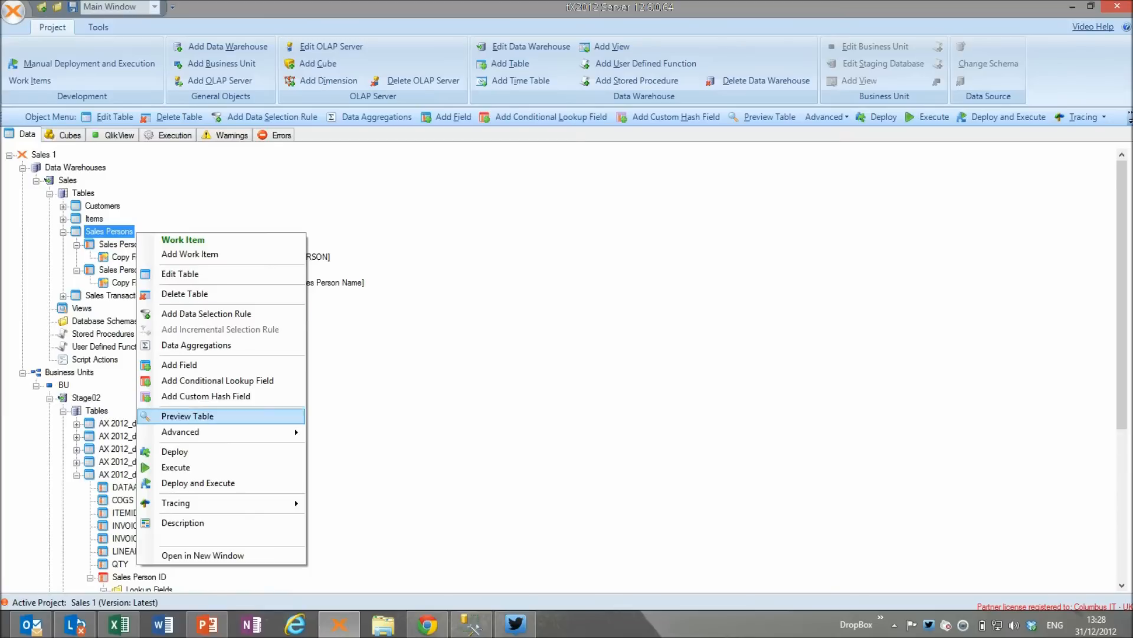
click(198, 483)
key(Return)
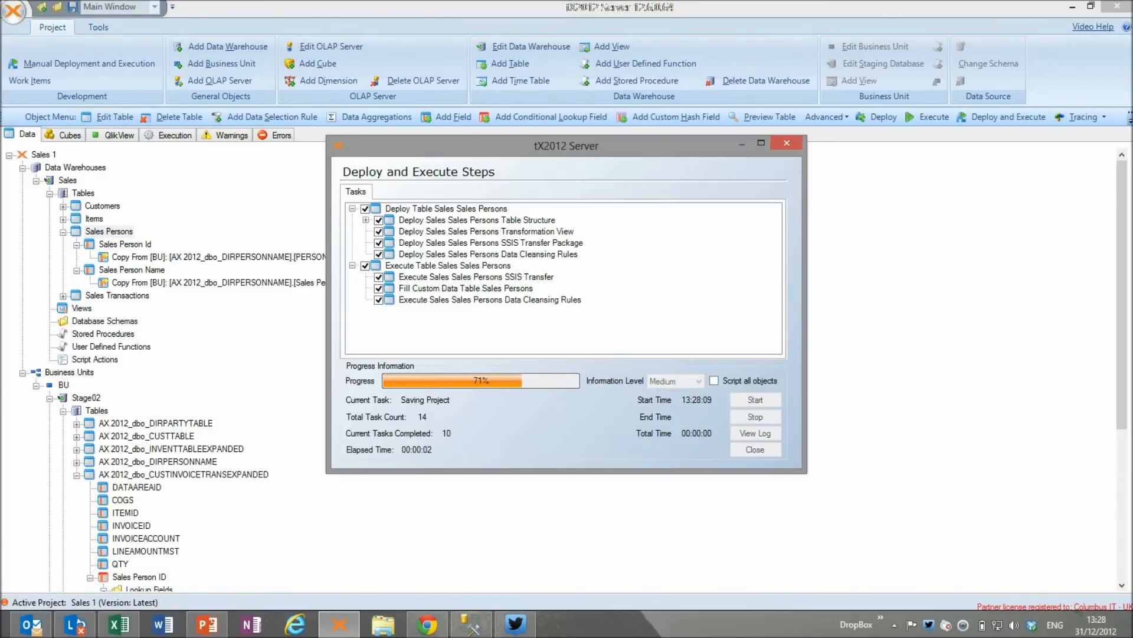
click(755, 450)
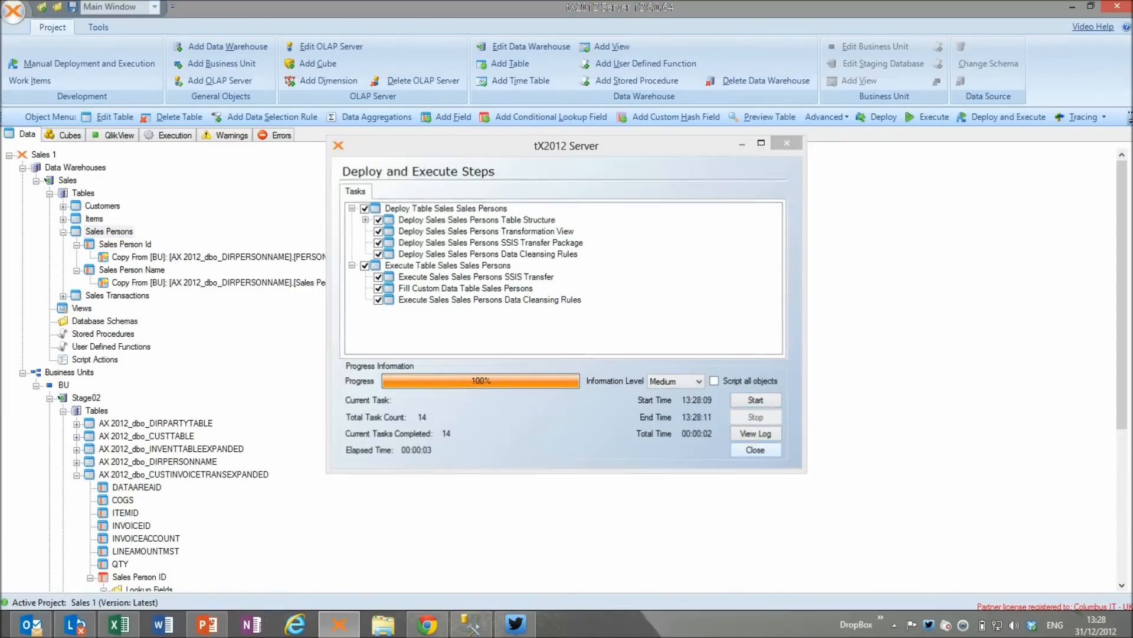
key(Left)
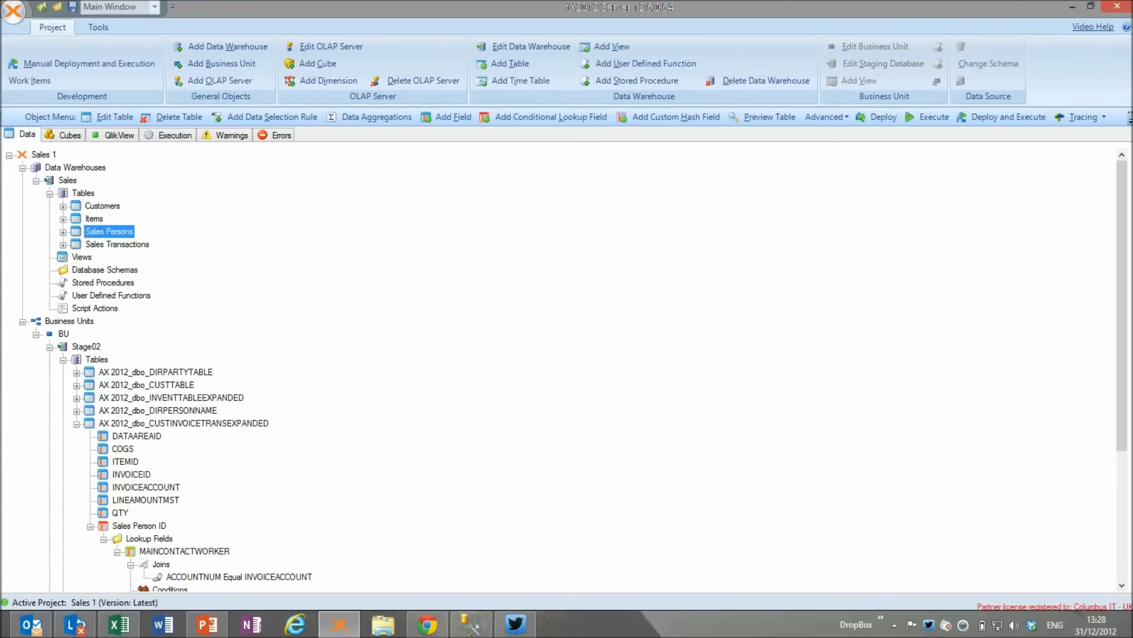
Execute the Sales Transactions warehouse table, and check its reloaded data in a preview
right_click(114, 246)
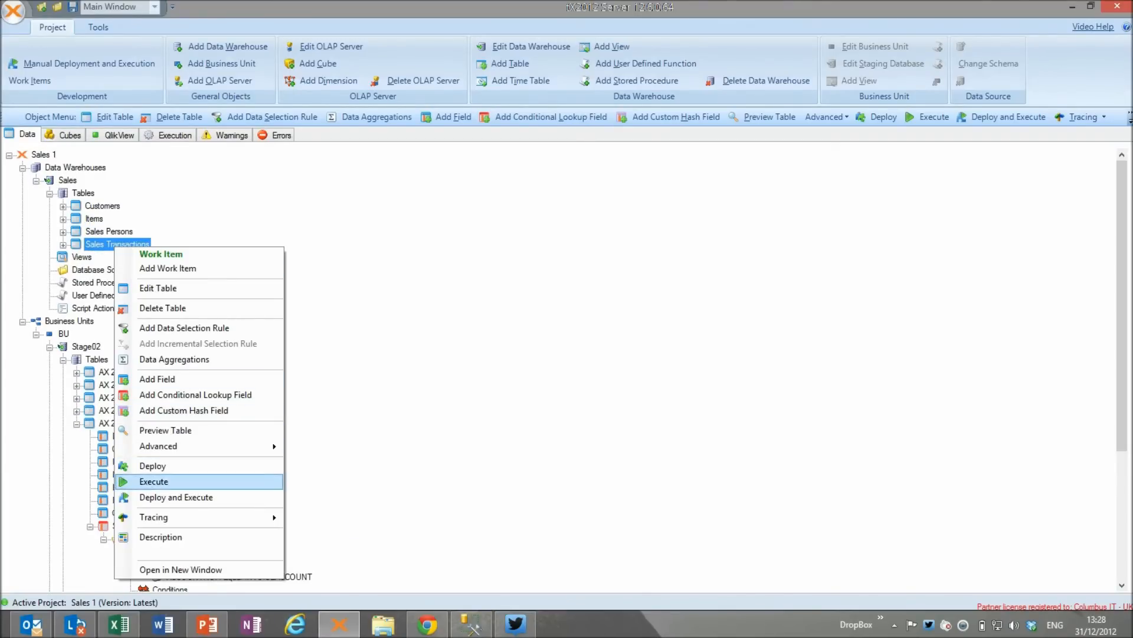
key(Return)
click(756, 449)
right_click(113, 243)
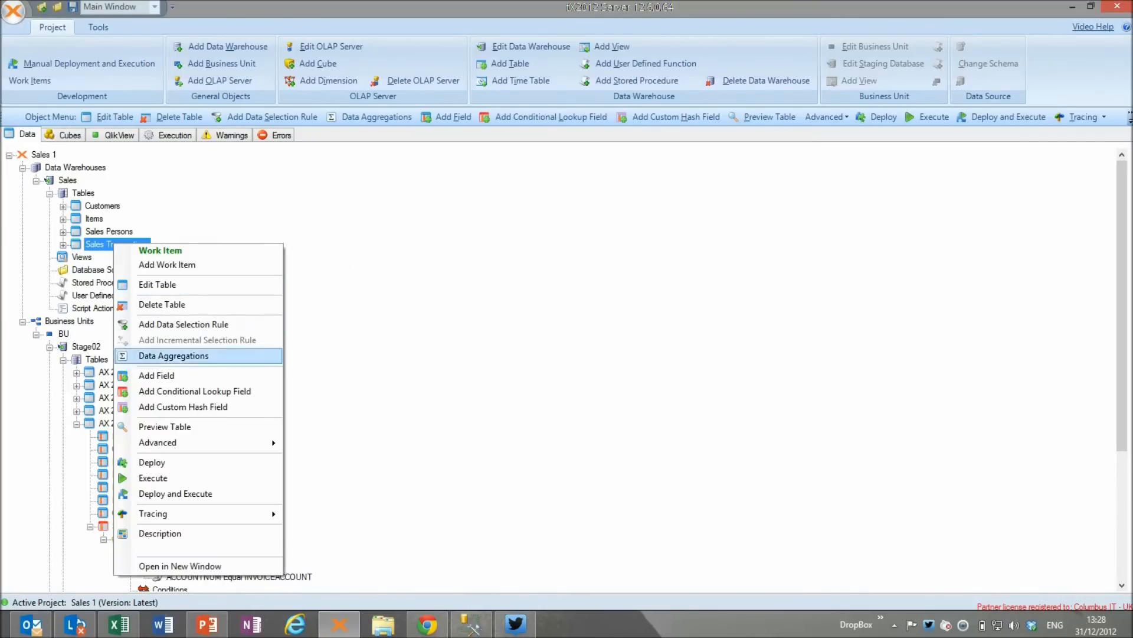
click(164, 426)
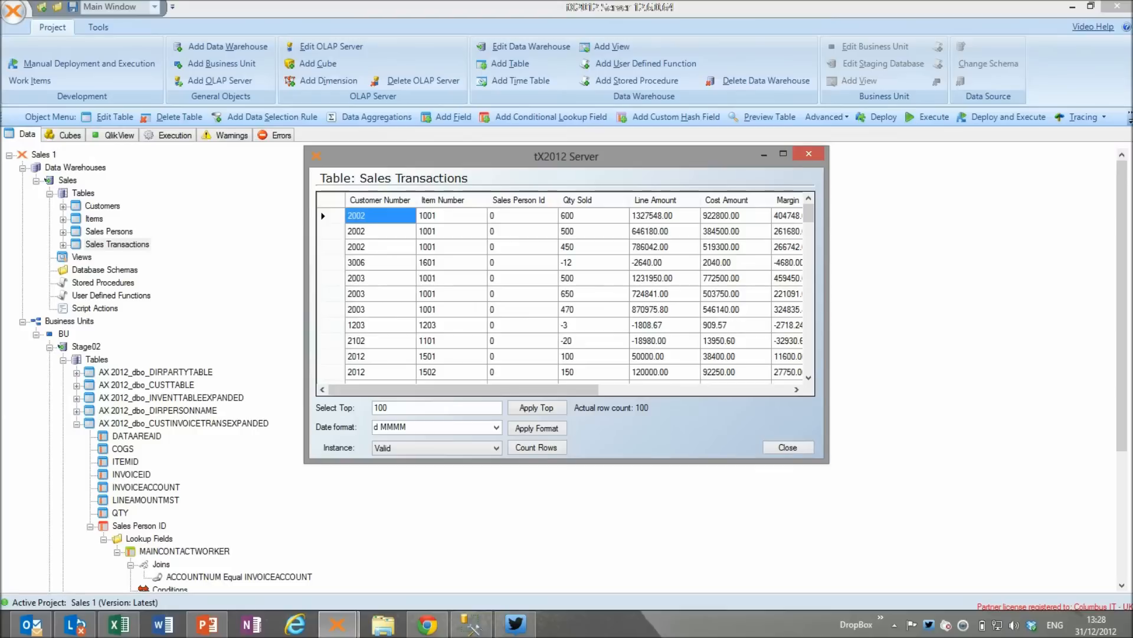
click(788, 447)
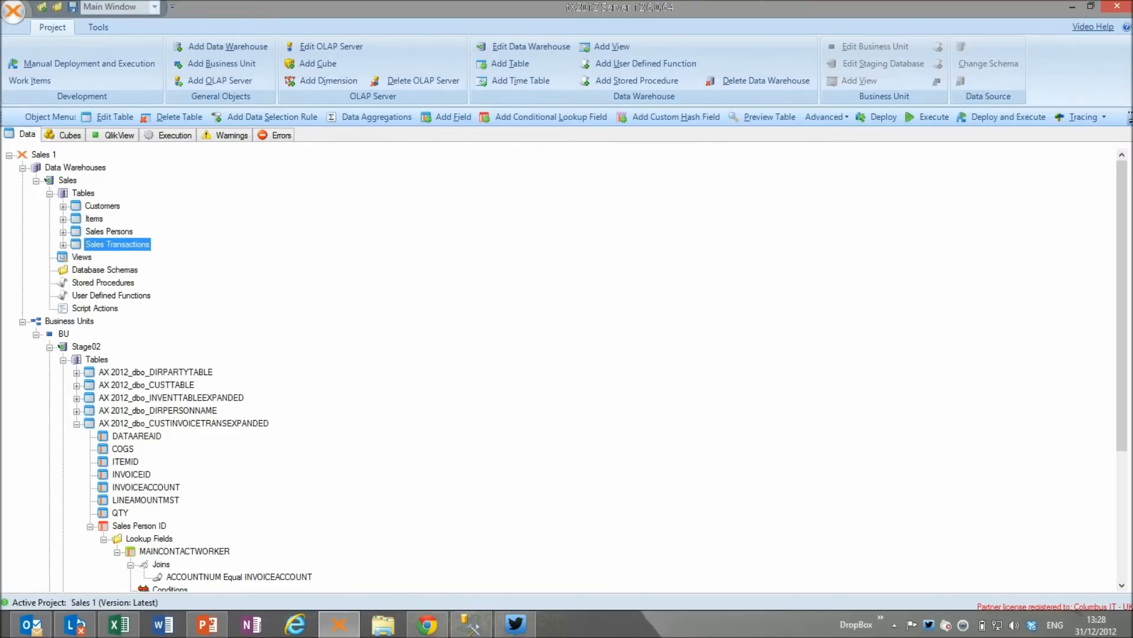
Examine the Sales Transactions cube and its measures on the OLAP server UK0083
click(69, 135)
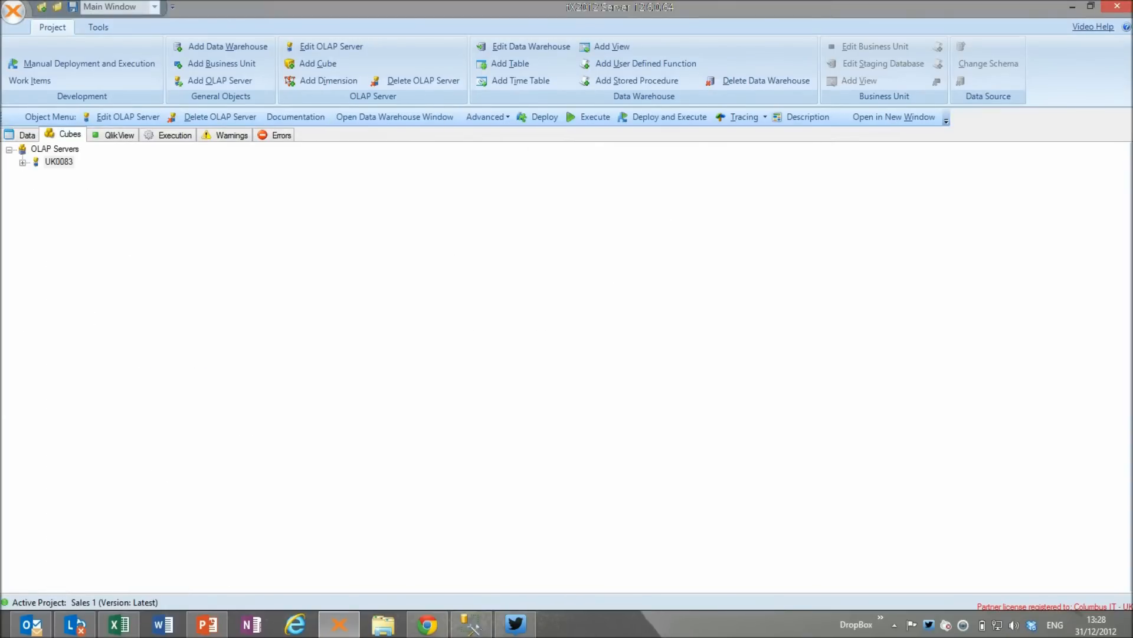
click(22, 162)
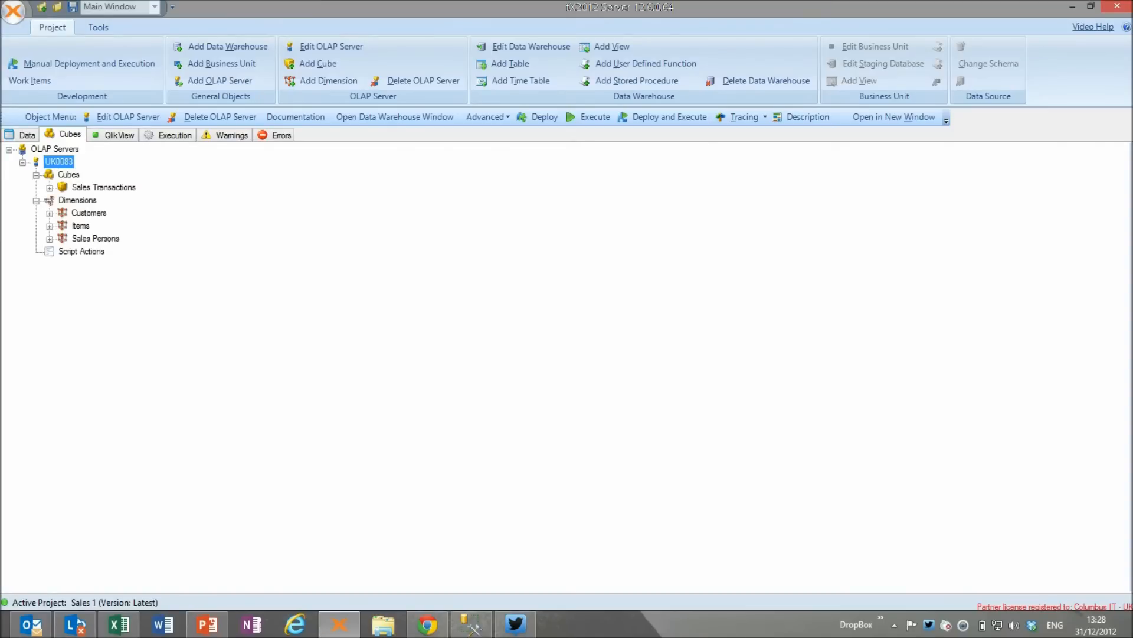
double_click(104, 187)
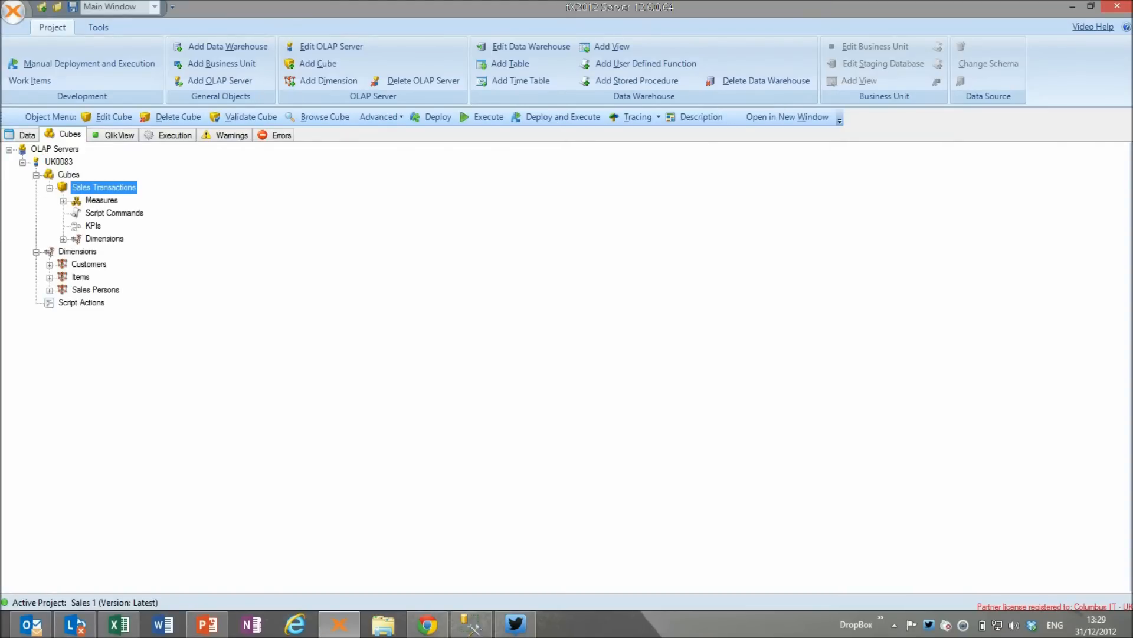
double_click(101, 200)
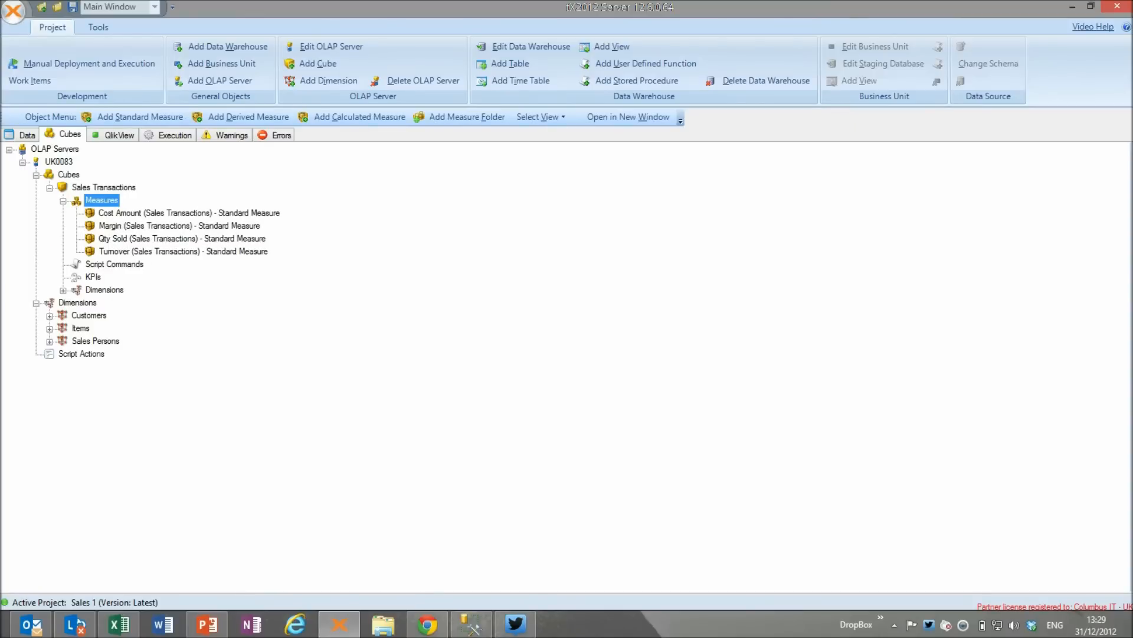
Execute the OLAP server UK0083 to process its cube and dimensions
right_click(73, 162)
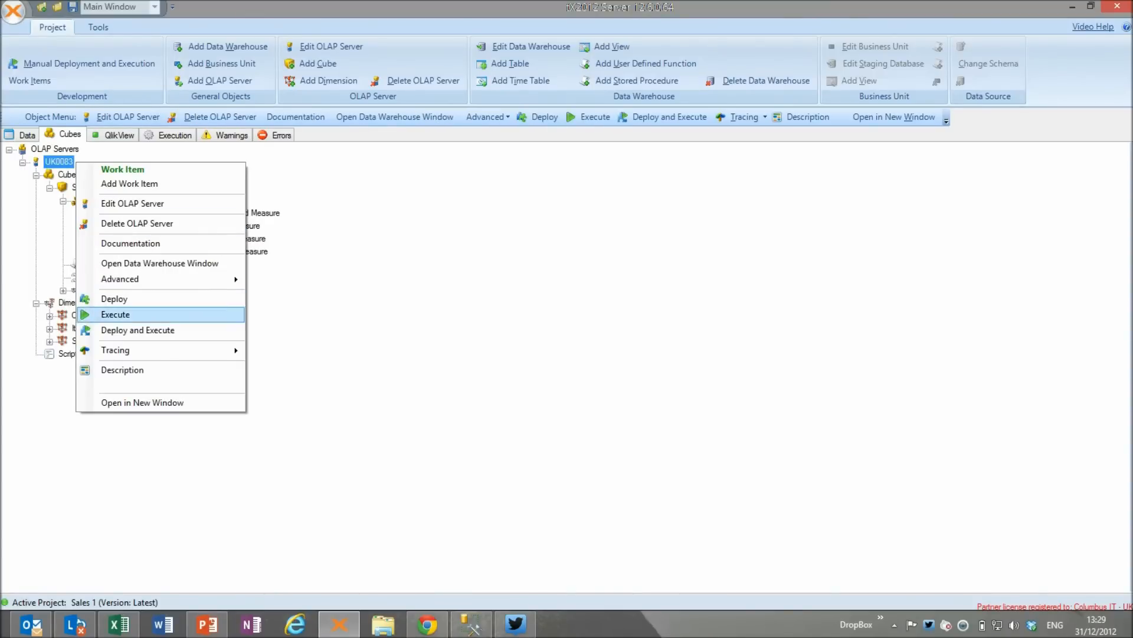
click(115, 314)
click(756, 400)
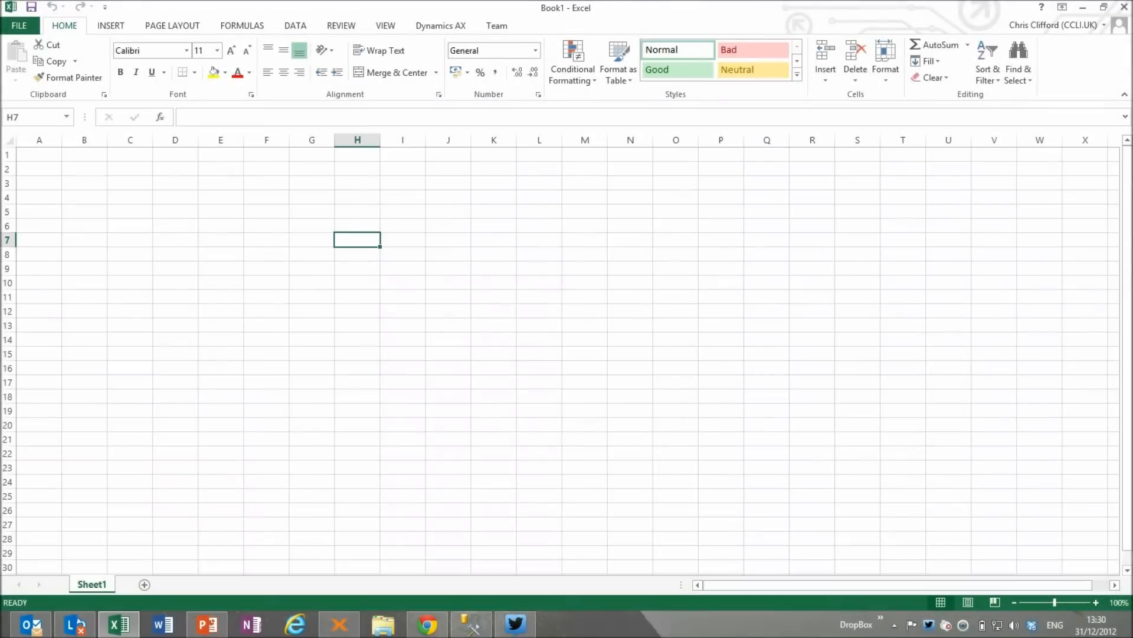
Create an Analysis Services data connection to the server "." in the blank workbook, with cell A1 as the target
click(39, 155)
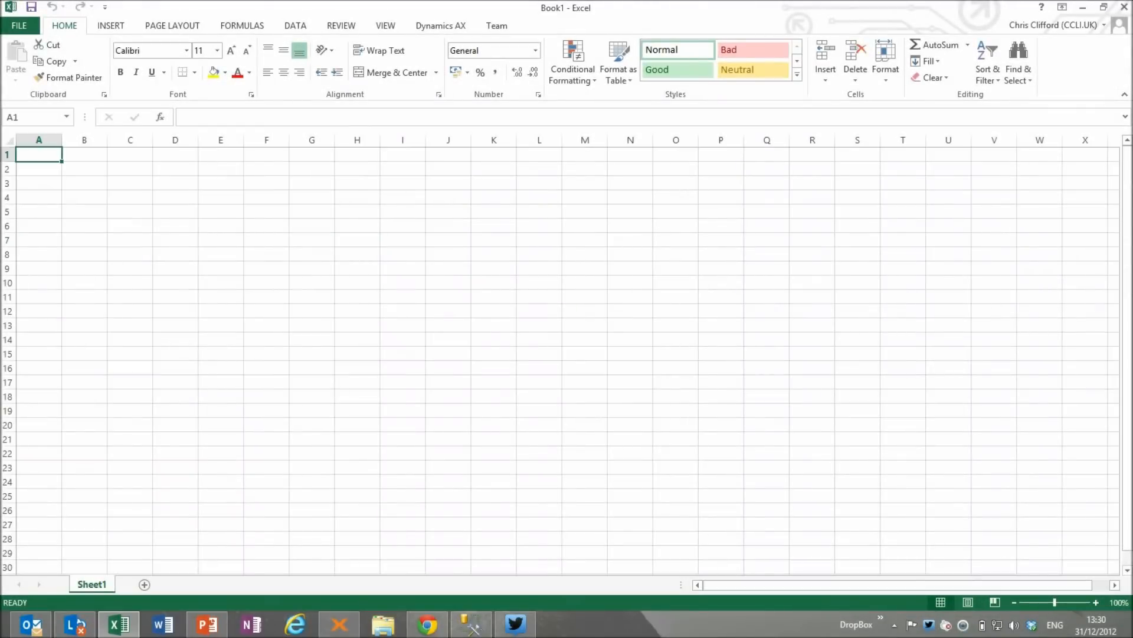
click(295, 25)
click(114, 62)
click(189, 142)
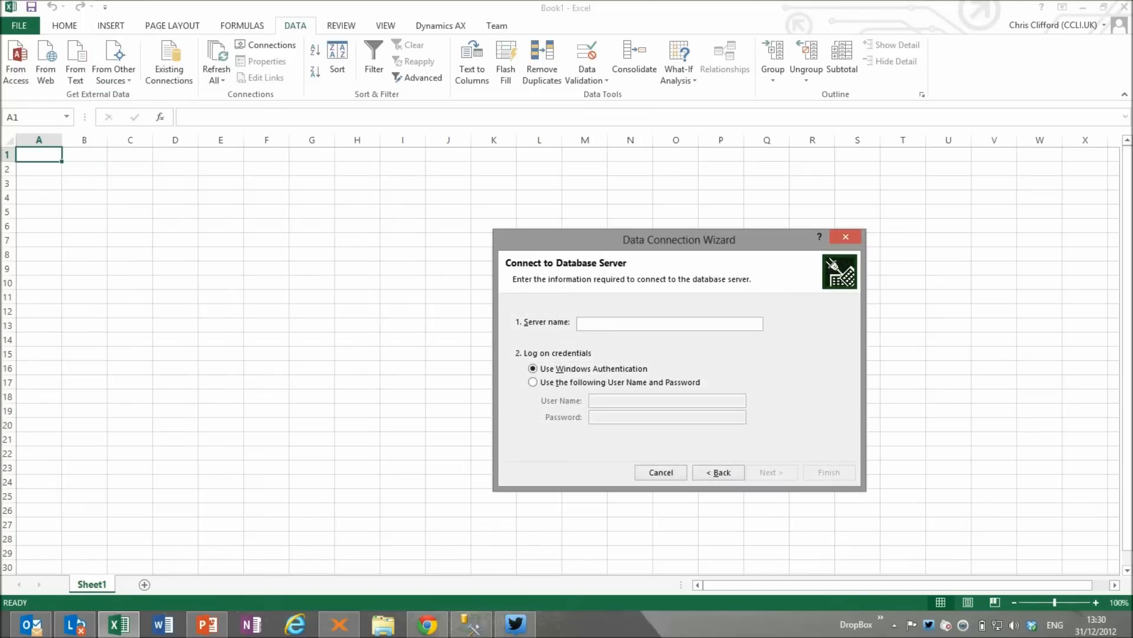
text(.)
key(Return)
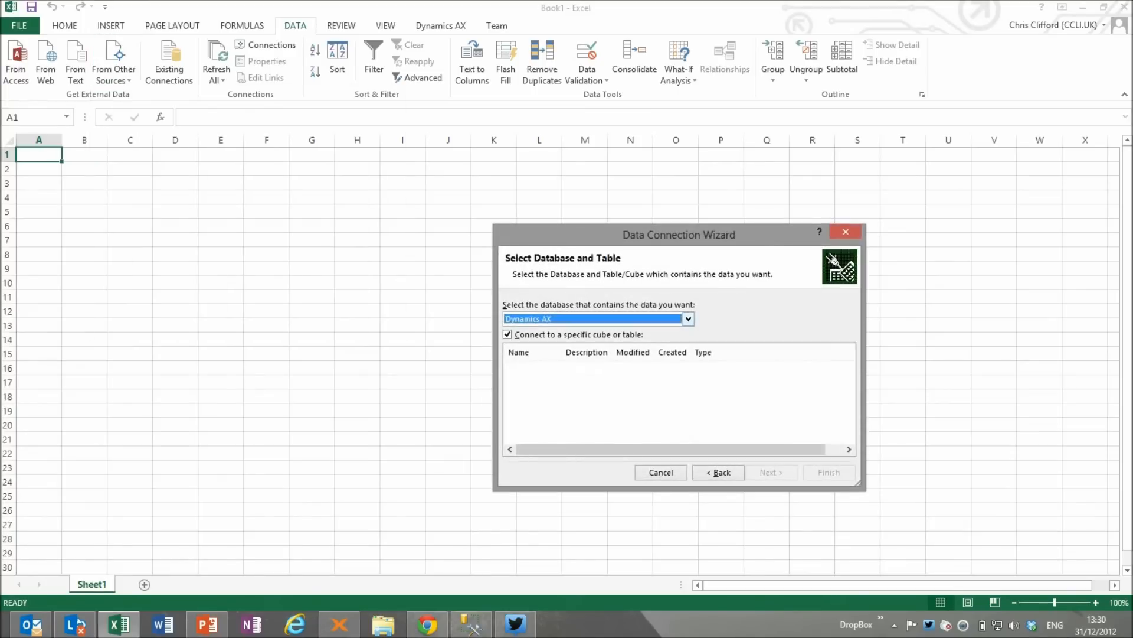
Connect to the Sales Cube database, replace the existing connection file, and insert a PivotTable report at A1 of the existing worksheet
click(688, 319)
drag(688, 353, 688, 361)
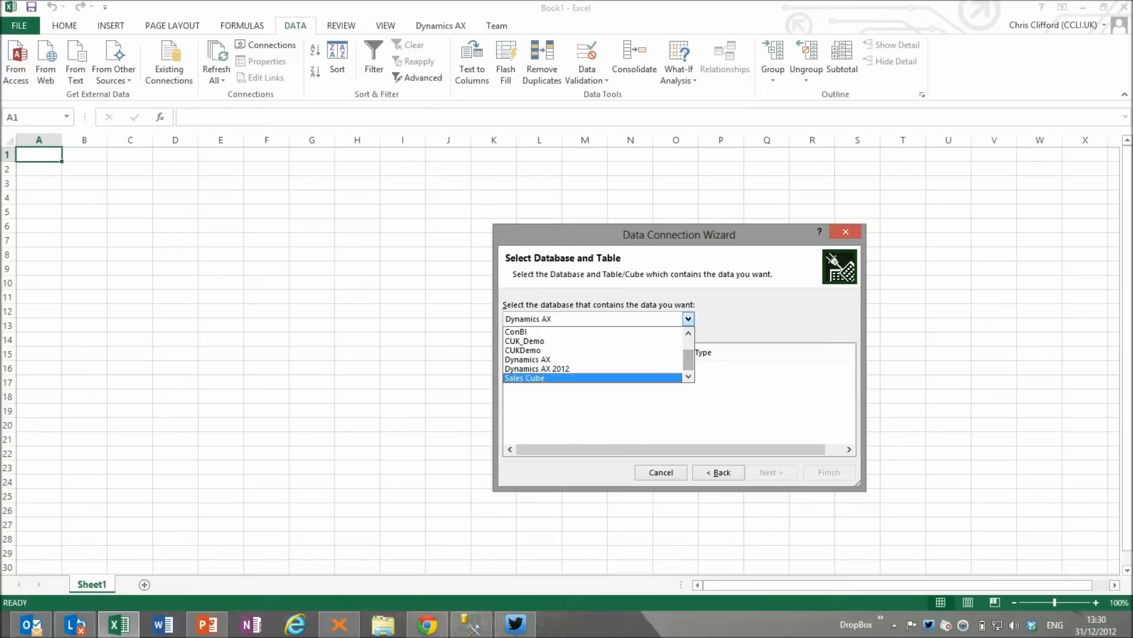
click(592, 378)
click(829, 472)
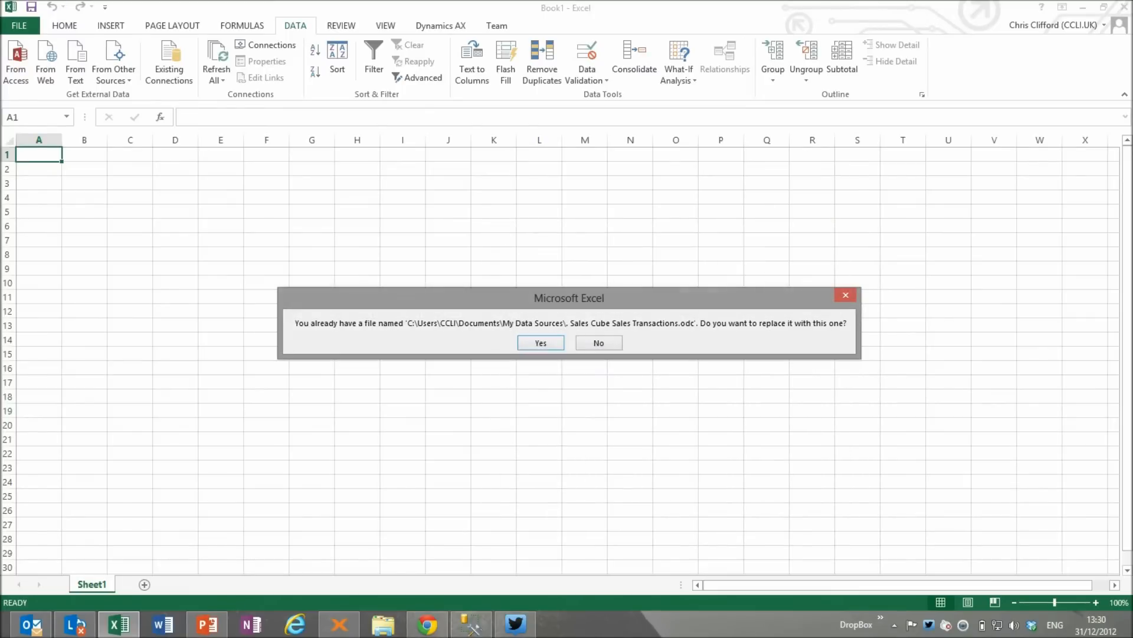
key(Return)
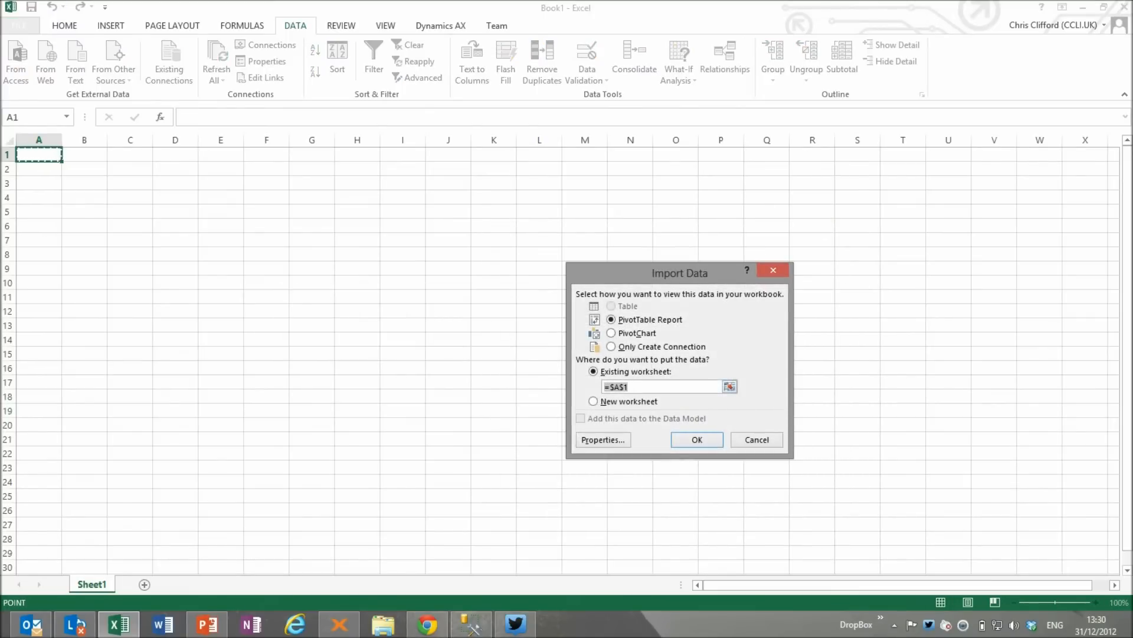
click(697, 440)
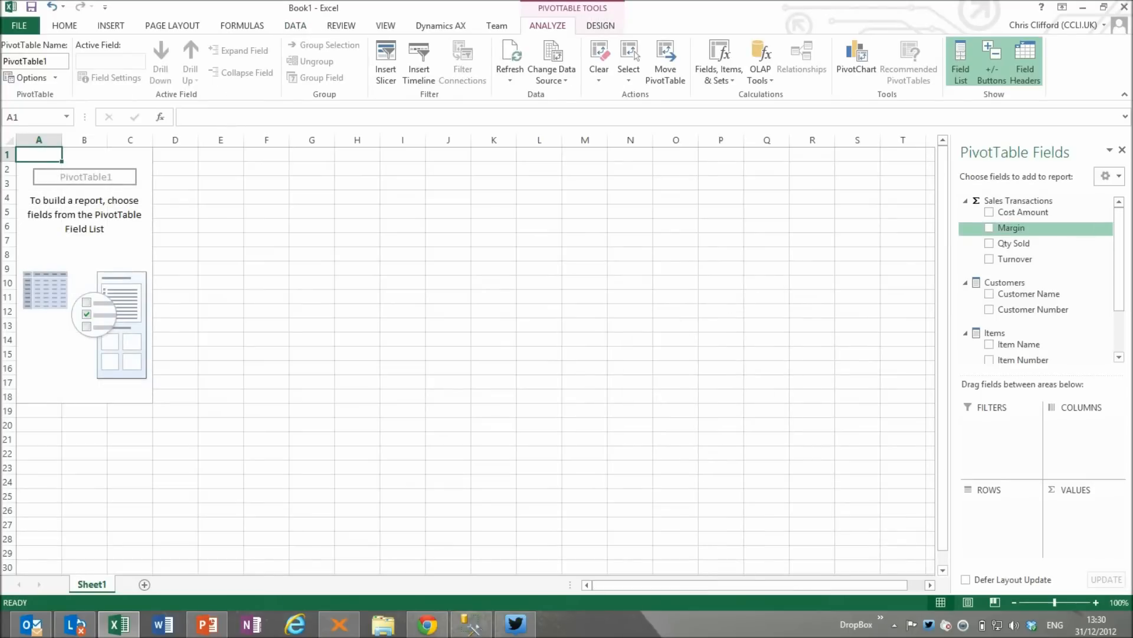
Add the Cost Amount, Margin, Qty Sold and Turnover measures to the pivot table values
click(990, 212)
click(990, 227)
click(989, 243)
click(989, 259)
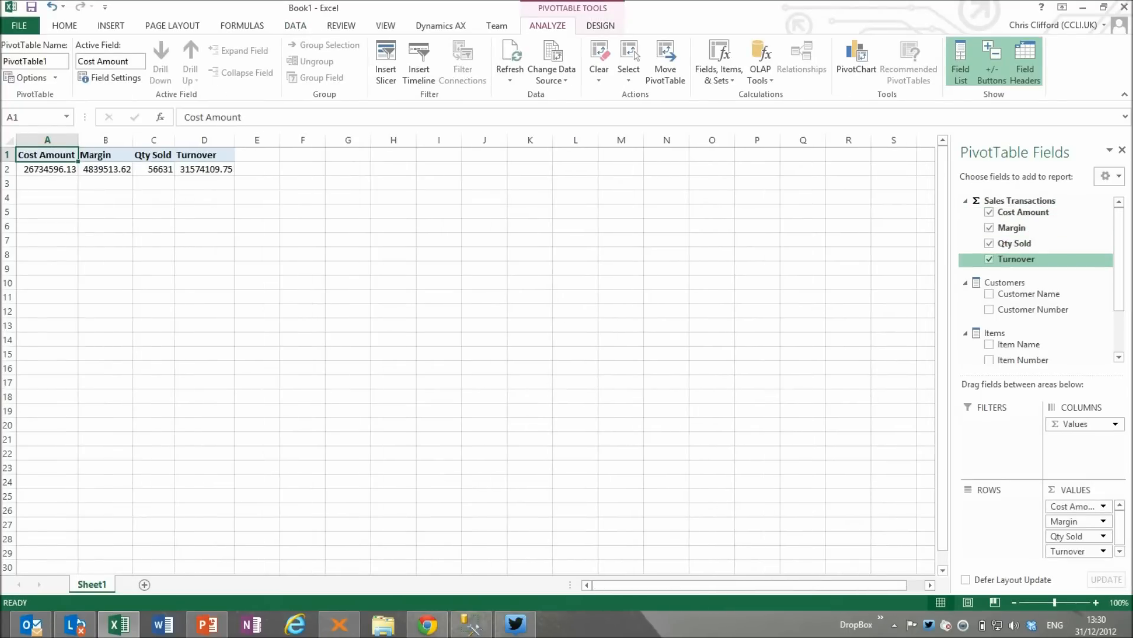
Break the pivot table down by Customer Name and Item Name, and remove both fields again
scroll(1039, 266, down, 2)
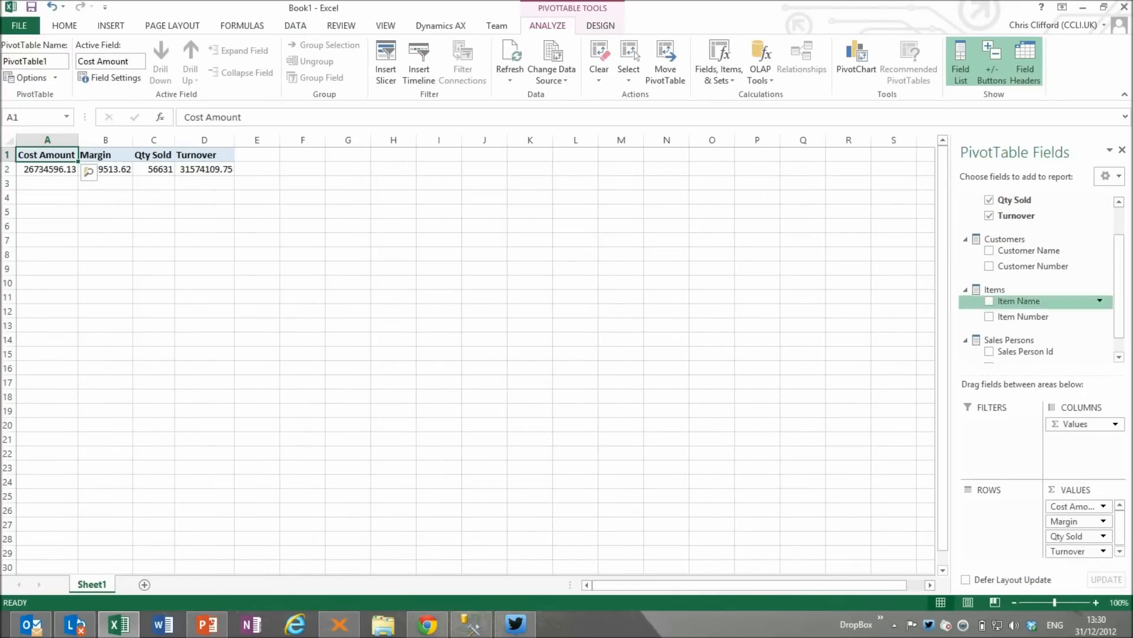
click(990, 266)
click(990, 266)
click(990, 250)
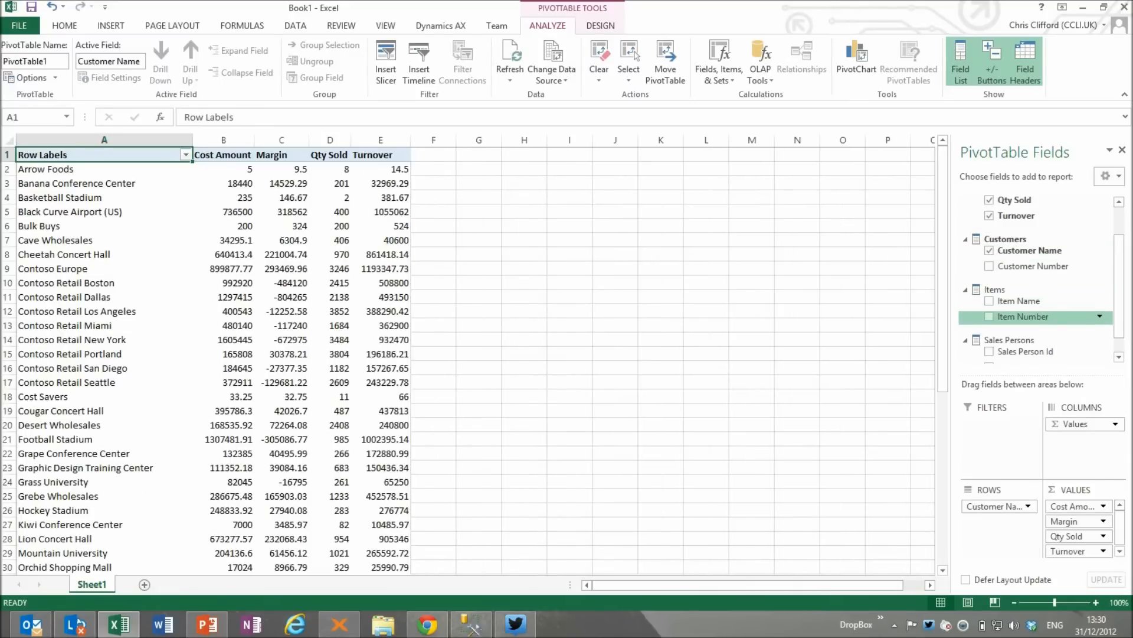
click(989, 300)
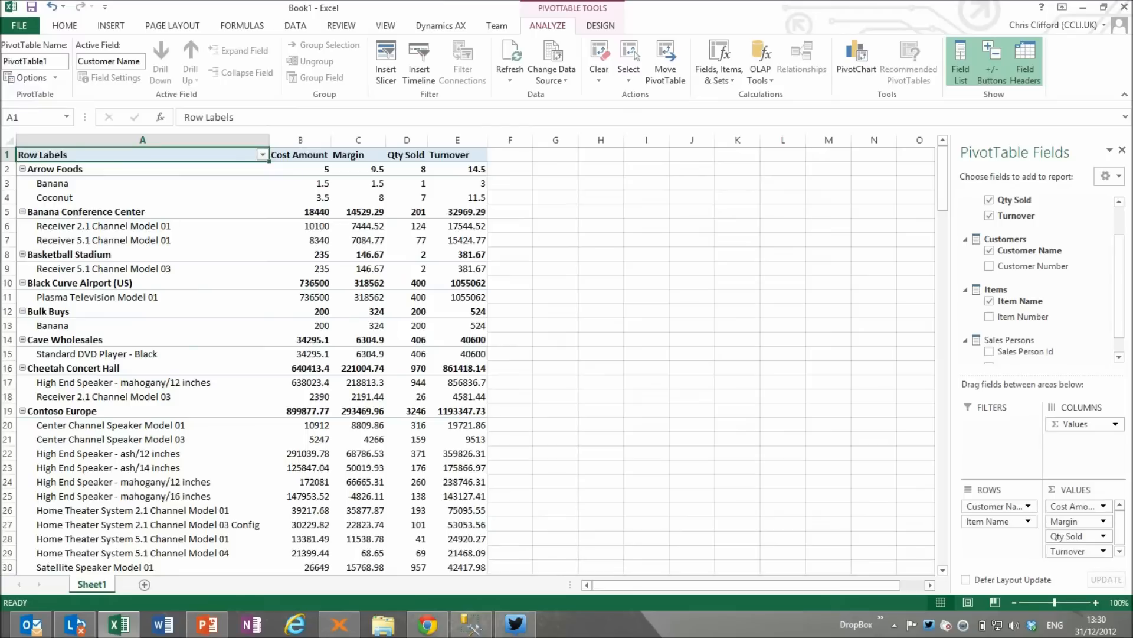
click(990, 300)
click(989, 251)
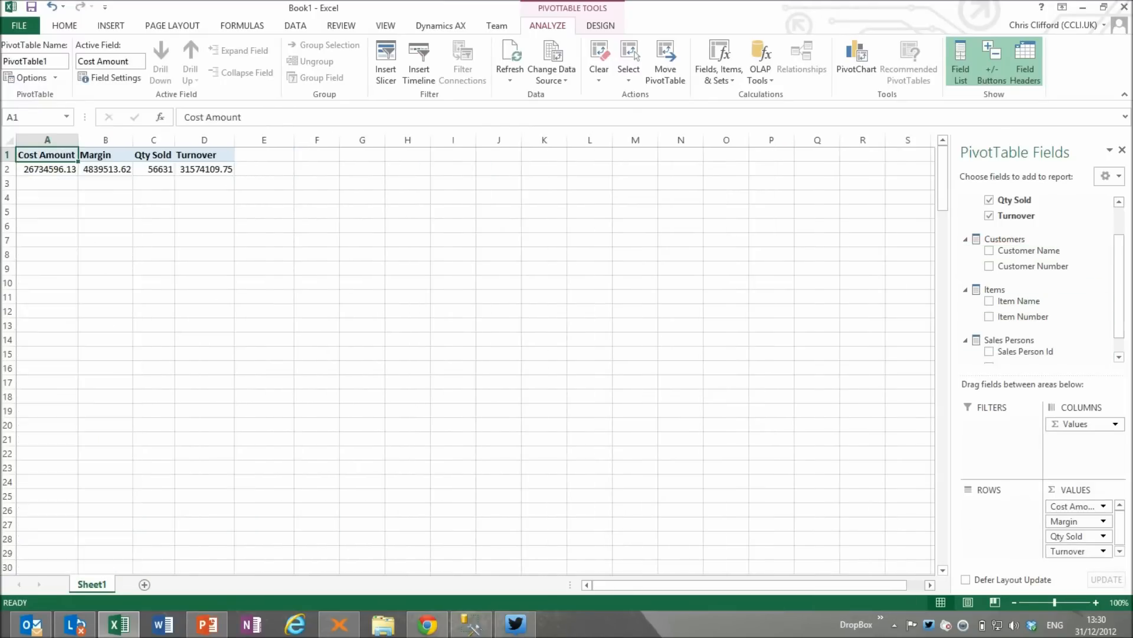
Break the measures down by Sales Person Name, and compare the named sales persons' rows with the "No Sales Person in AX" row
scroll(1034, 346, down, 1)
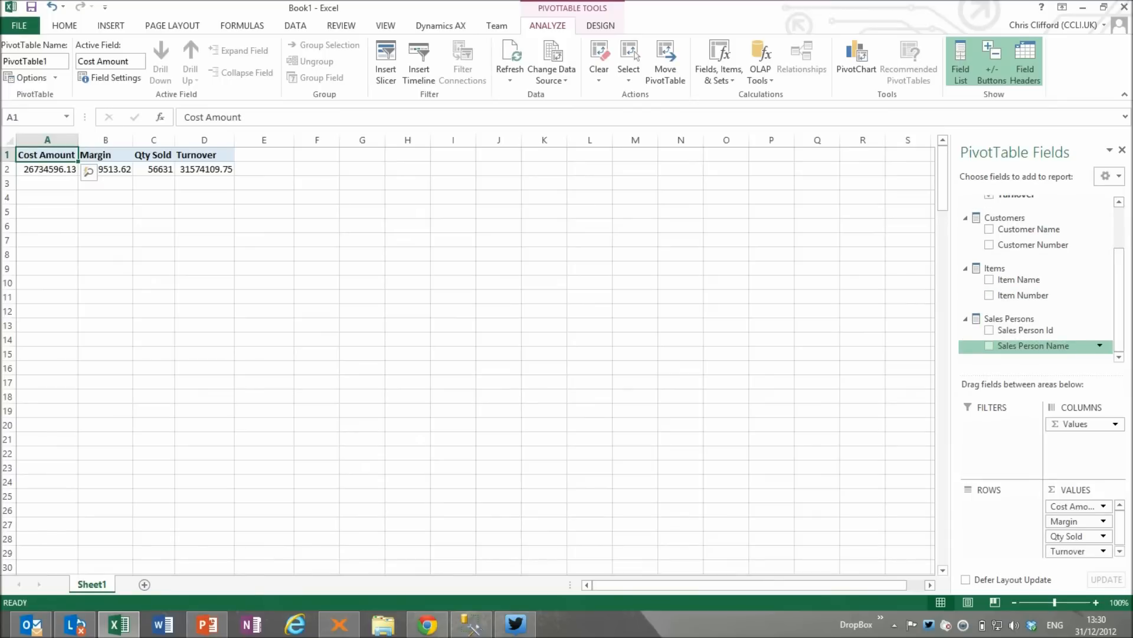
click(989, 346)
drag(35, 168, 313, 211)
drag(65, 227, 308, 226)
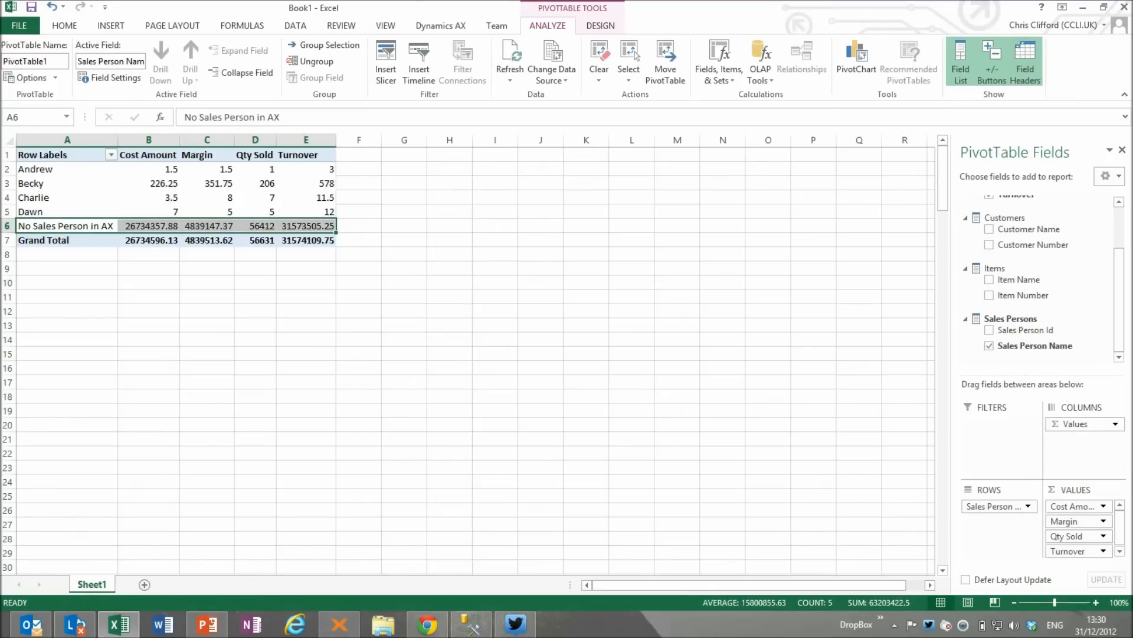